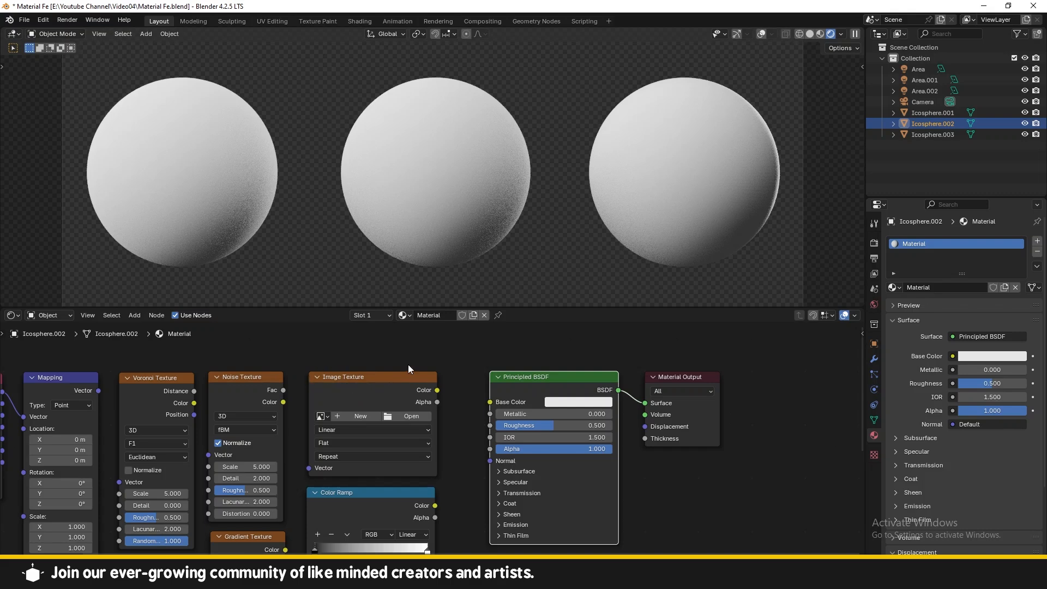
Step: Open the image 2k Txt.jpg into the Image Texture node from the project folder
left_click(472, 377)
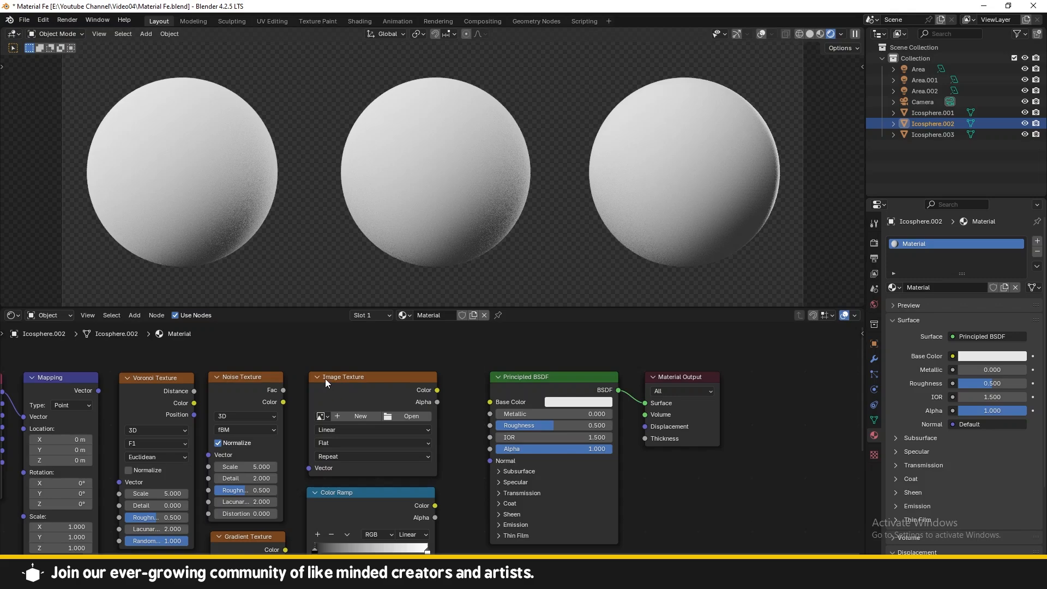
left_click(415, 417)
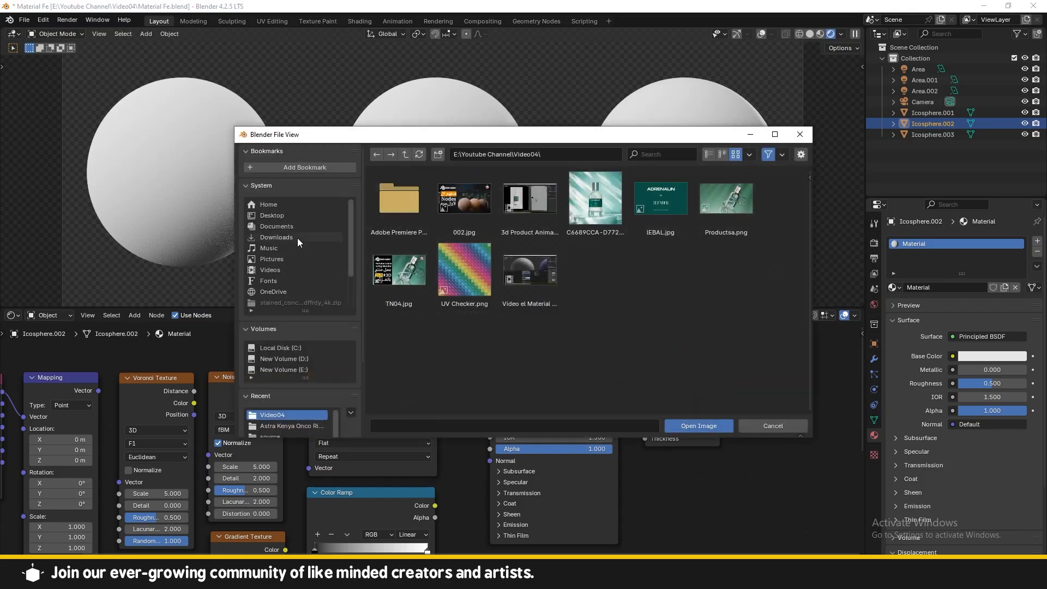
left_click(281, 215)
double_click(399, 208)
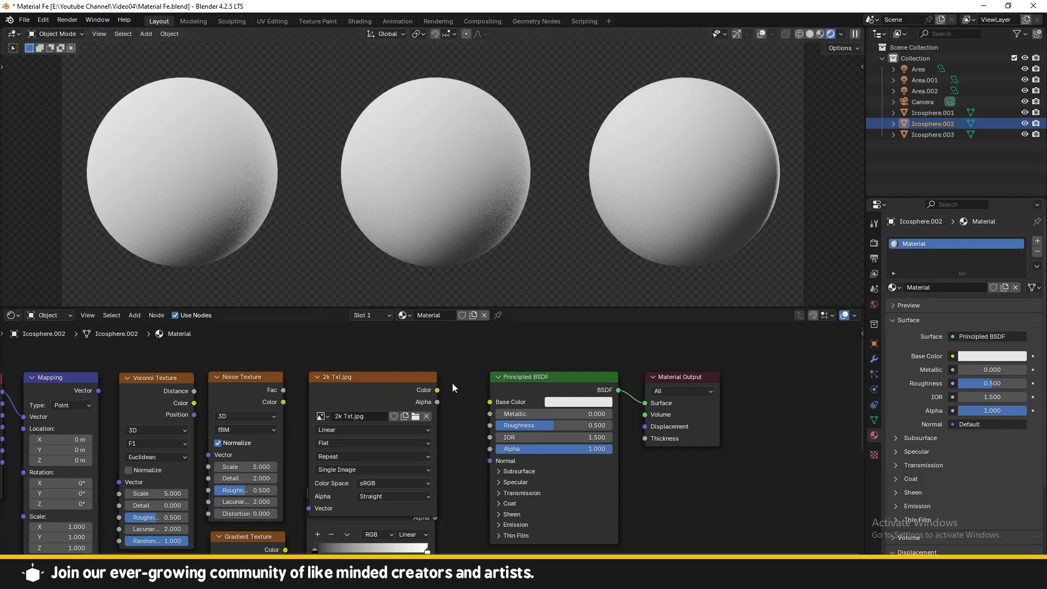
Step: Connect the image texture's Color output to the Principled BSDF Base Color input
left_click(435, 391)
left_click_drag(483, 401, 489, 402)
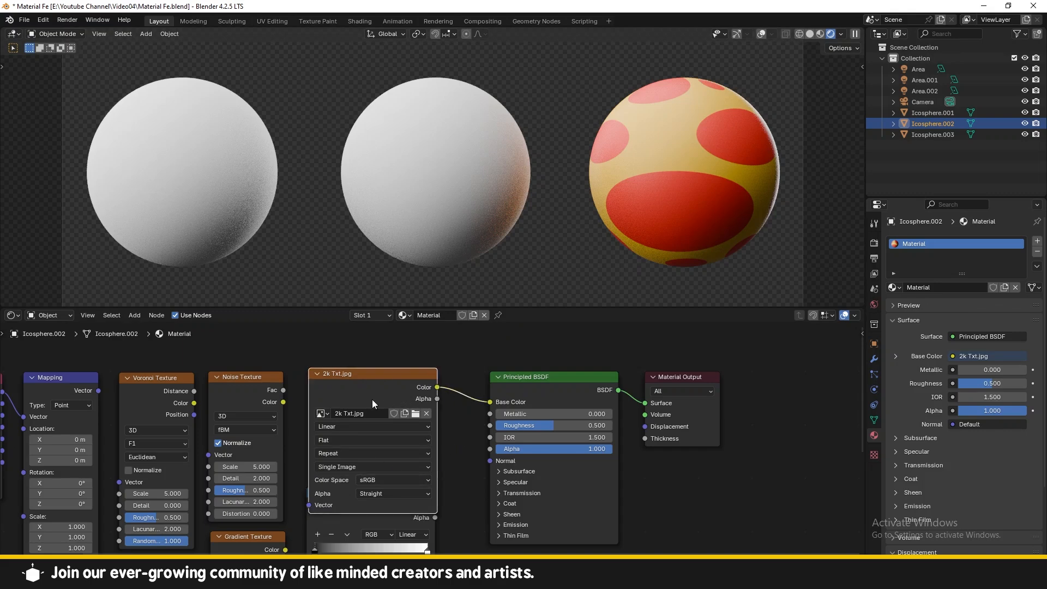
Step: Reroute the image texture's Color link from Base Color to the Principled BSDF Metallic input
scroll(372, 399, "down", 3)
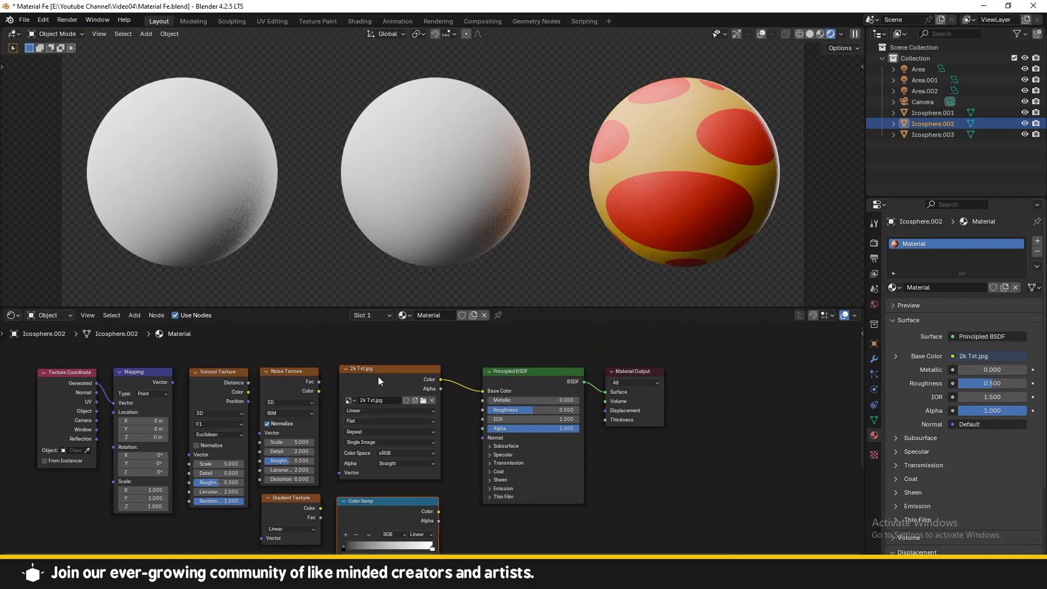
scroll(467, 439, "up", 5)
middle_click_drag(467, 453, 478, 380)
scroll(469, 410, "down", 4)
left_click_drag(494, 331, 495, 340)
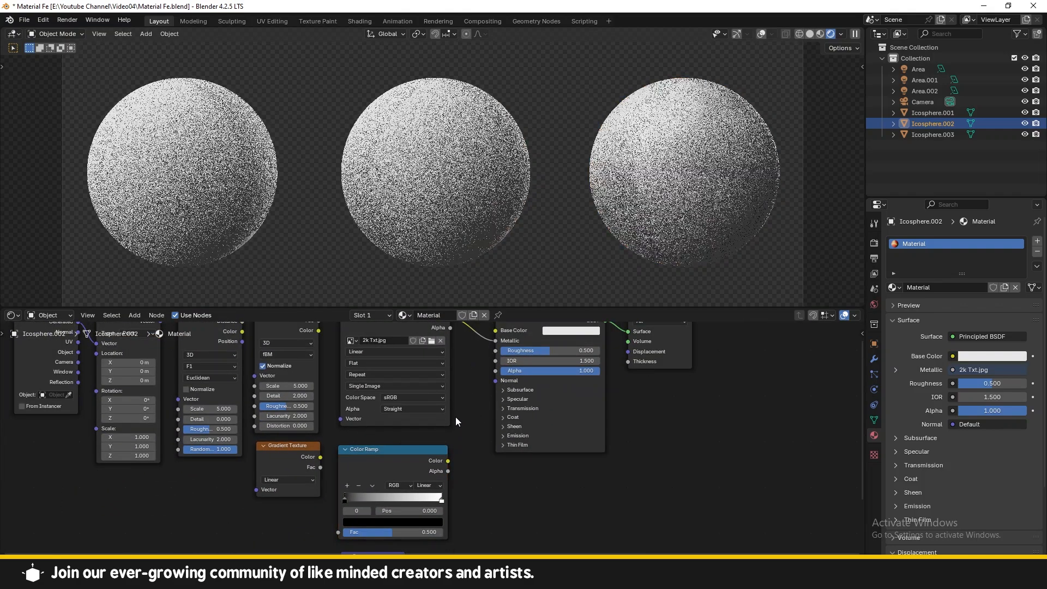
Step: Disconnect the image texture link from the Metallic input
scroll(425, 431, "up", 2)
middle_click_drag(482, 439, 482, 490)
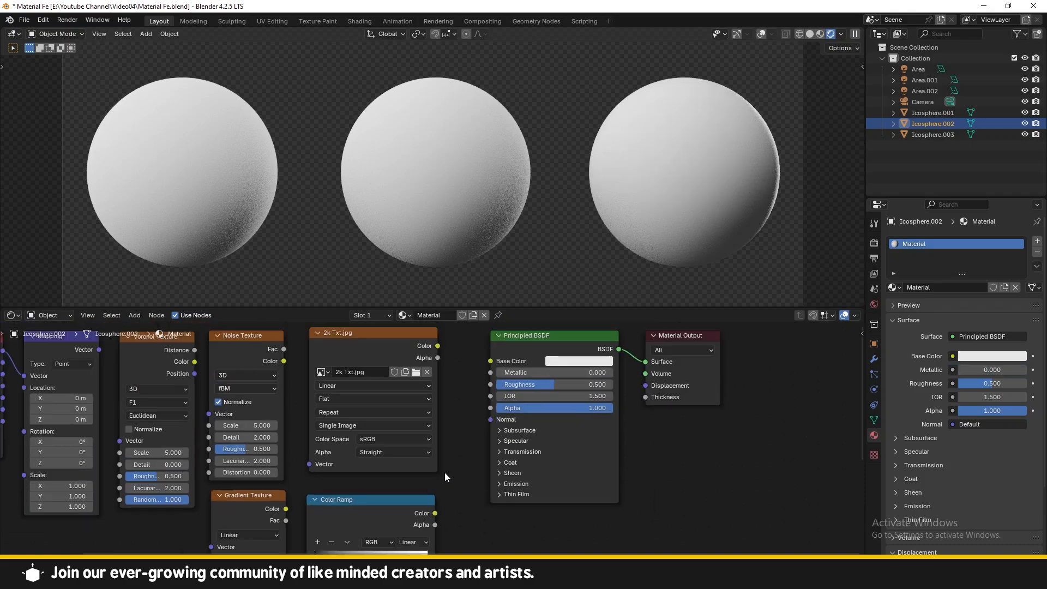
middle_click_drag(474, 397, 446, 428)
scroll(444, 427, "up", 2)
middle_click_drag(434, 386, 427, 395)
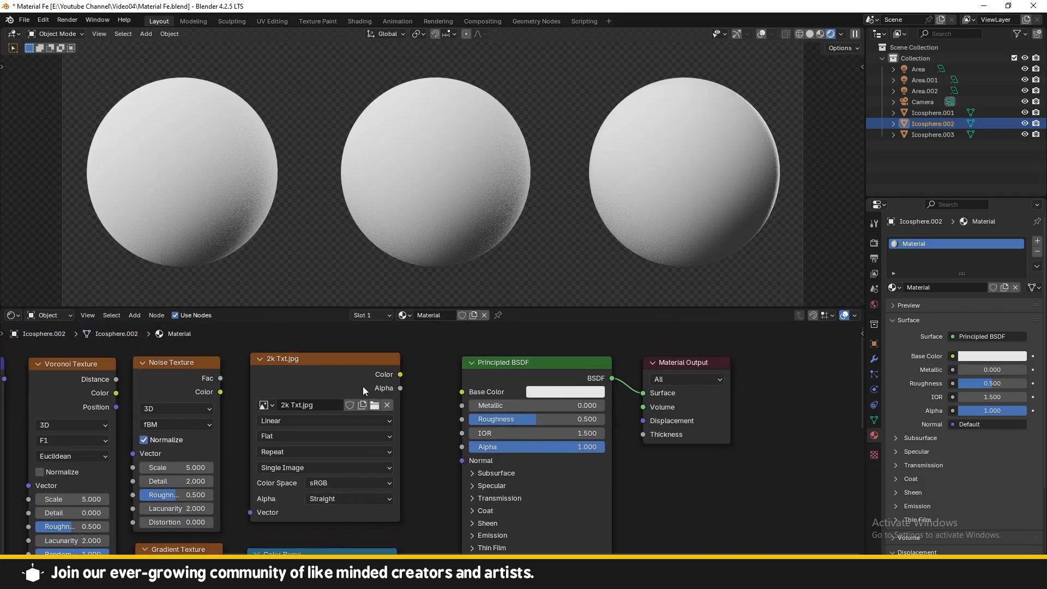
Step: Reconnect the image texture's Color output to the Principled BSDF Base Color input
left_click(324, 373)
left_click_drag(403, 375, 462, 391)
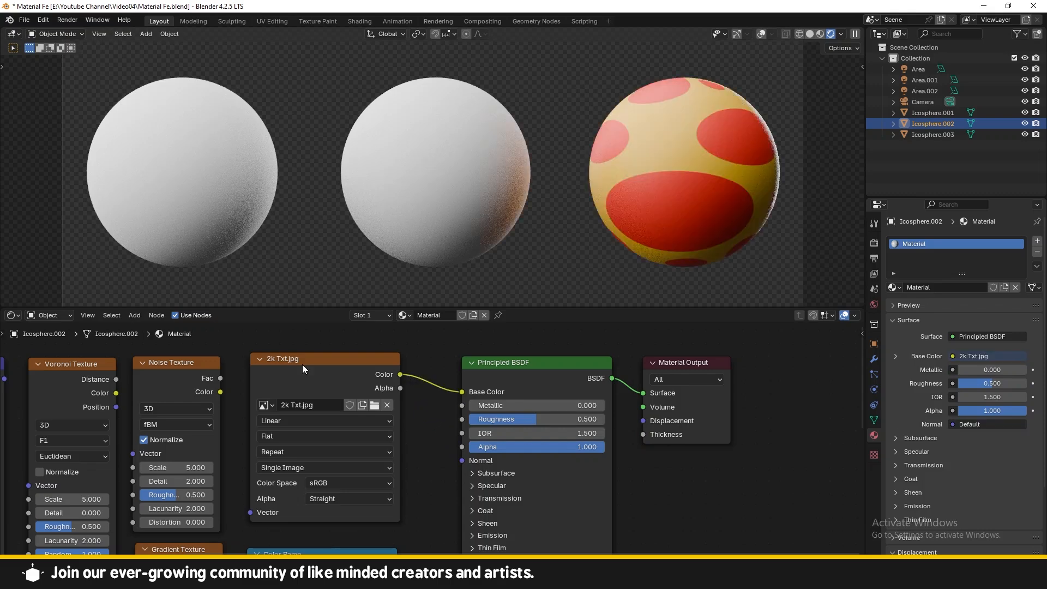
left_click_drag(271, 364, 275, 363)
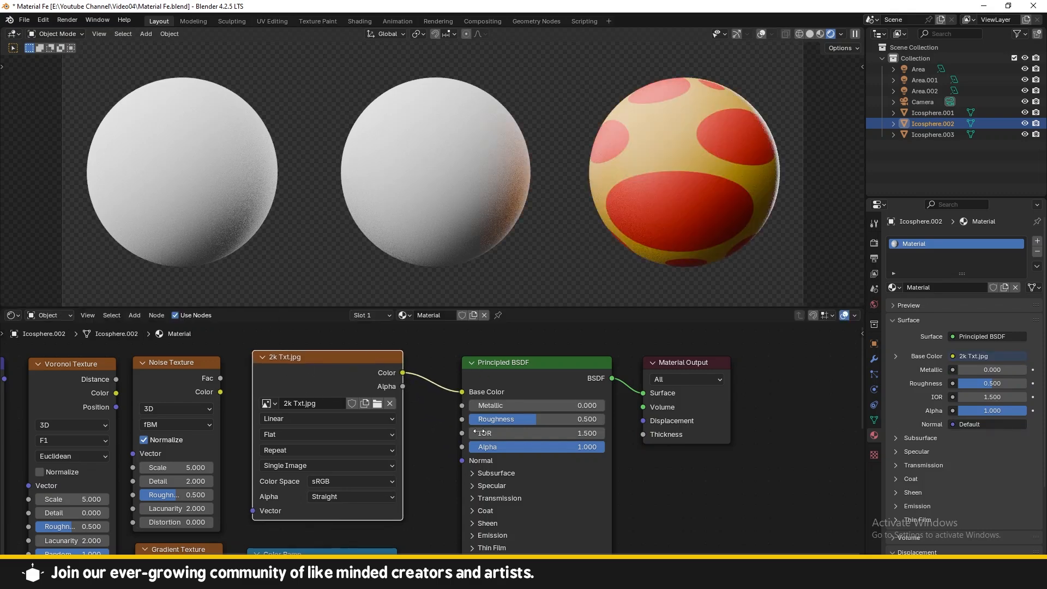
mouse_move(462, 392)
left_mouse_down()
mouse_move(433, 388)
mouse_move(462, 392)
left_mouse_up()
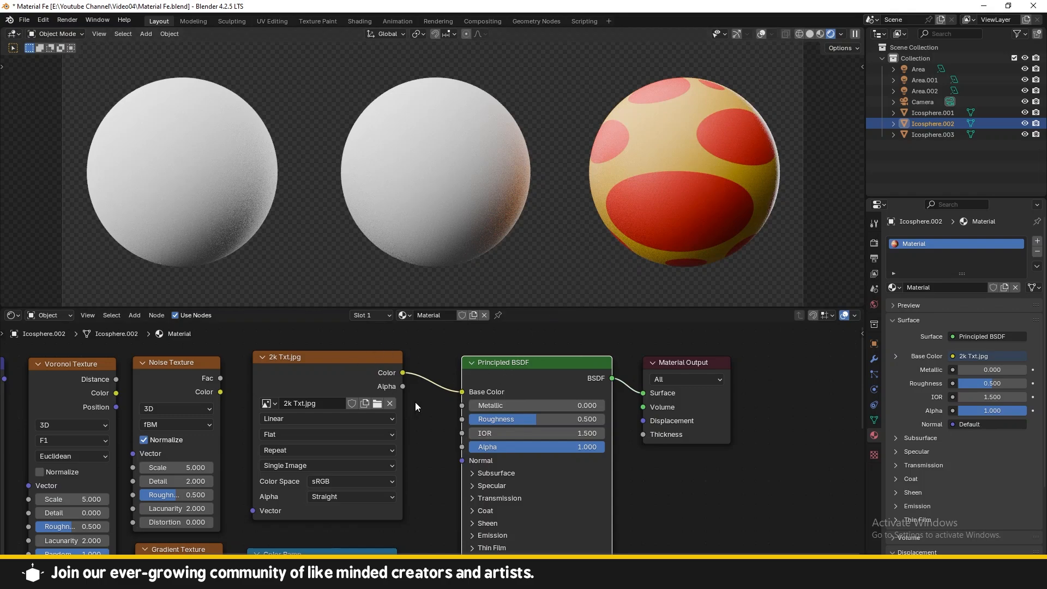
Step: Disconnect the image texture from the Base Color input
left_click_drag(463, 392, 437, 421)
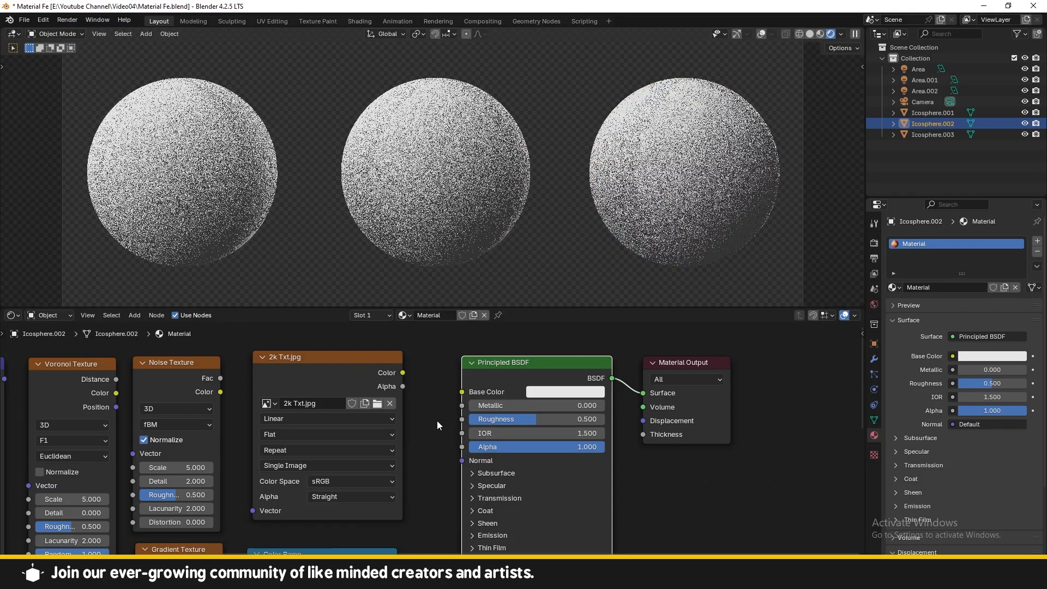
scroll(437, 420, "down", 2)
scroll(440, 465, "down", 3)
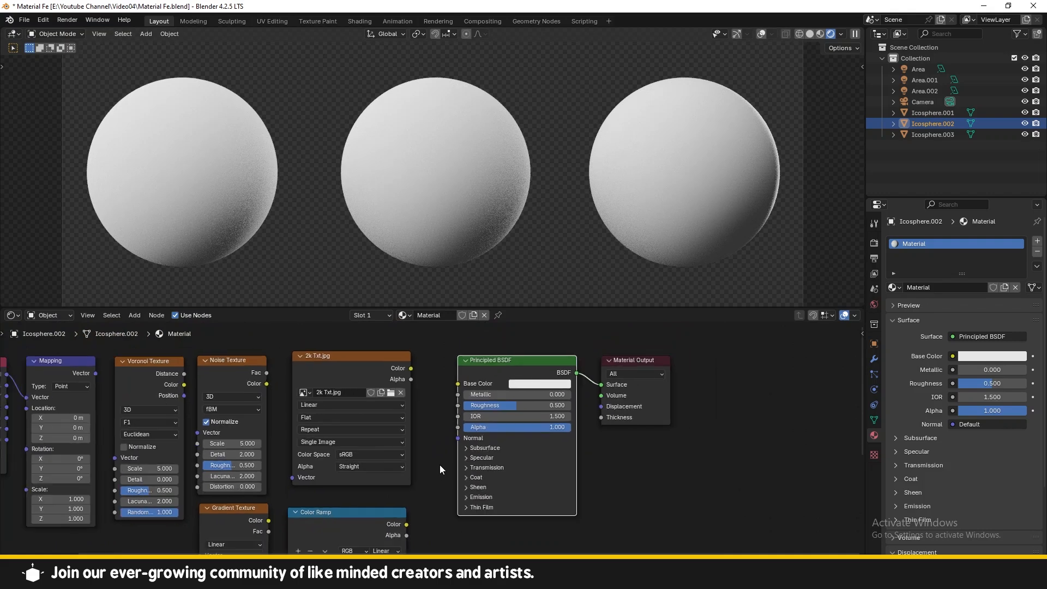
Step: Move the Bump node up beneath the Color Ramp node and nudge the Color Ramp node
left_click_drag(336, 487, 342, 478)
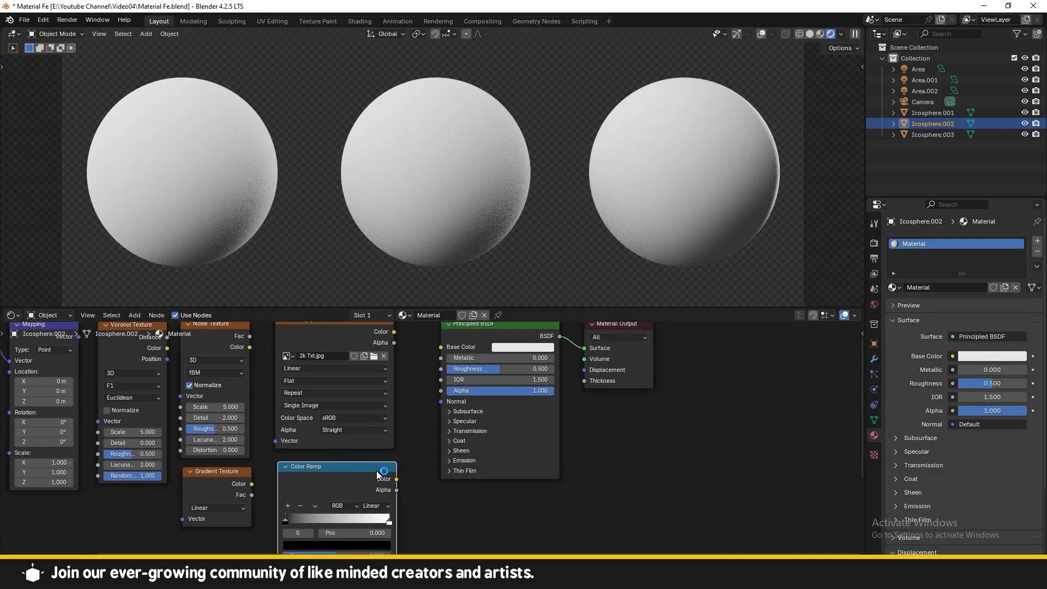
middle_click_drag(377, 470, 407, 446)
middle_click_drag(469, 471, 469, 438)
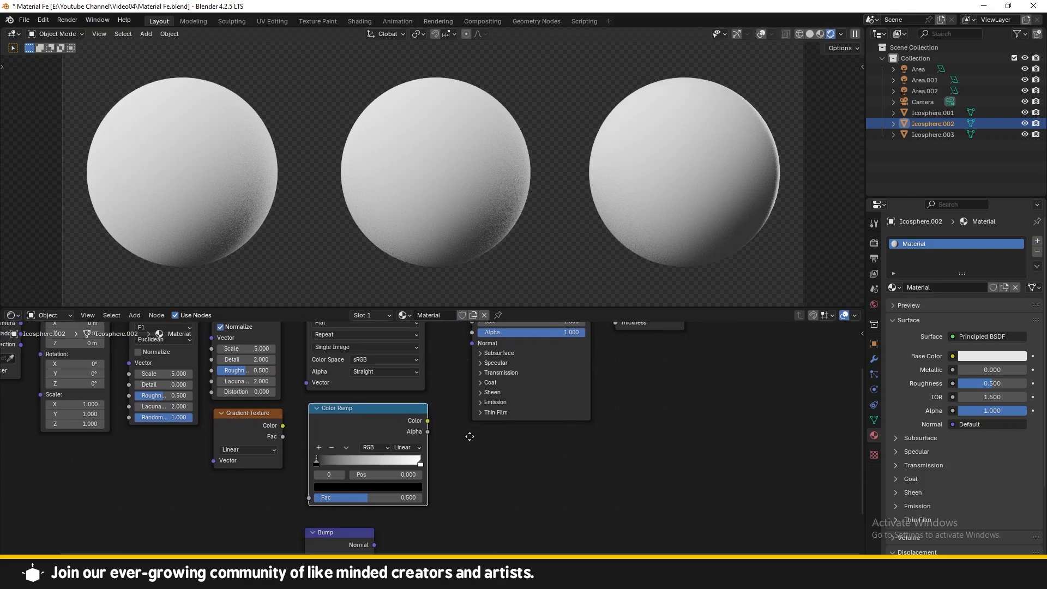
left_click(346, 533)
left_click_drag(346, 532, 351, 521)
left_click_drag(349, 421, 346, 419)
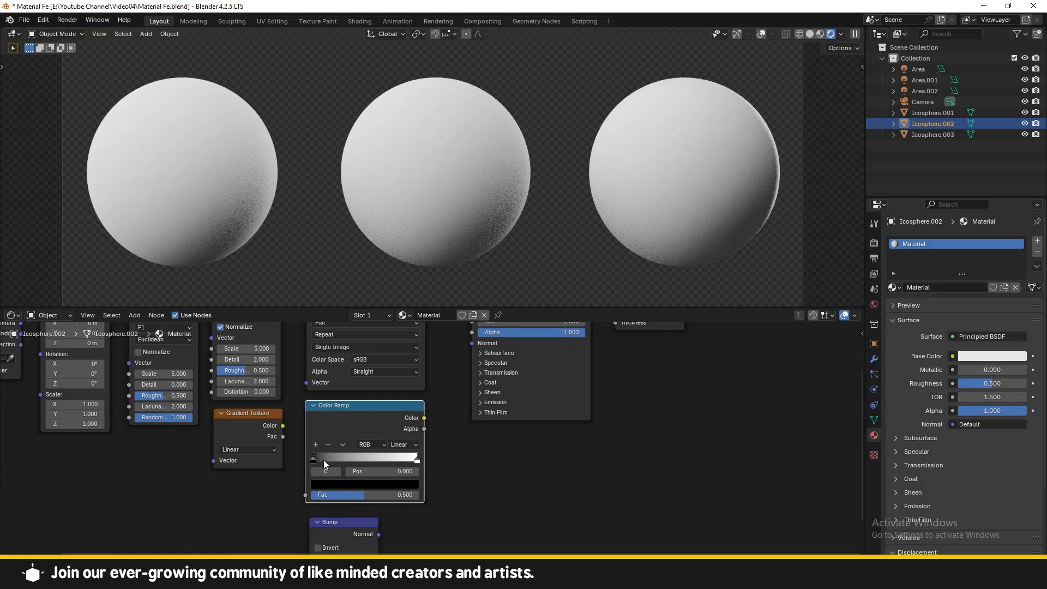
Step: Edit the color of the Color Ramp's left stop in its color picker
left_click(349, 485)
left_click(410, 368)
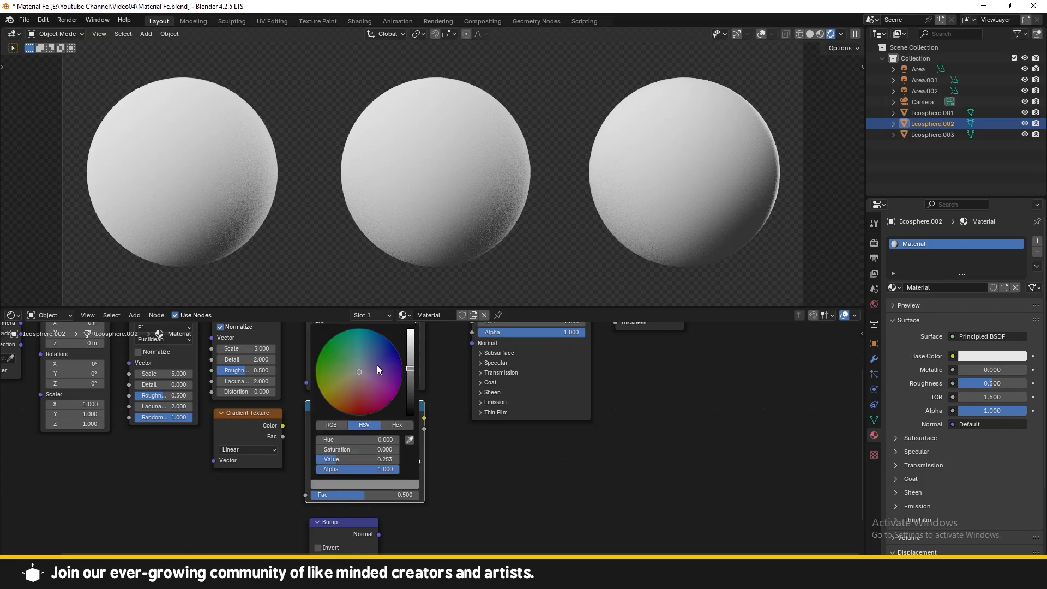
left_click(337, 369)
left_click(410, 414)
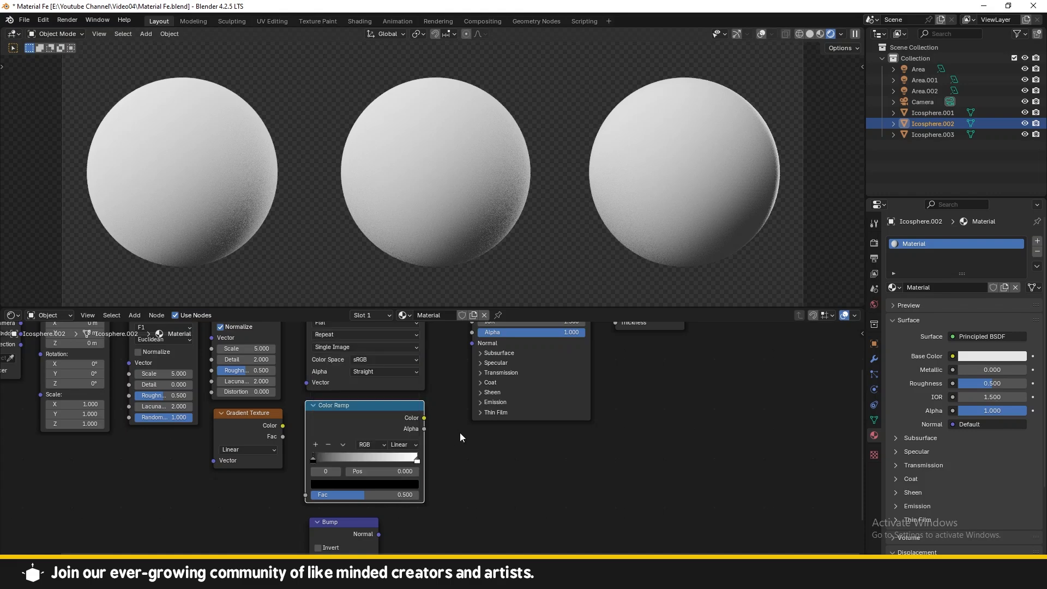
Step: Set the Color Ramp's right stop to pure white, with full value and zero saturation
left_click(418, 459)
left_click(402, 485)
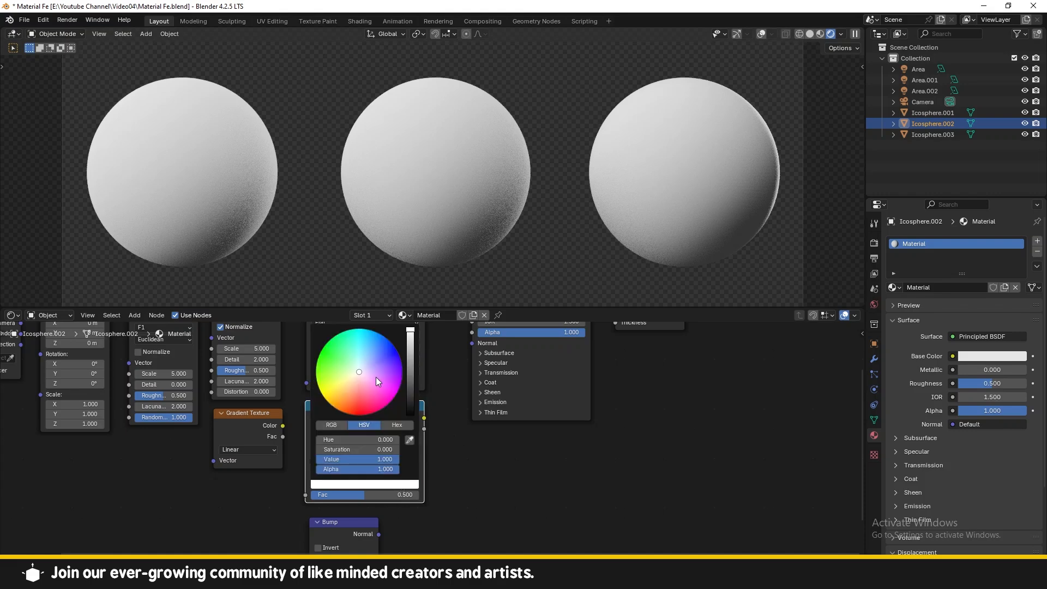
left_click_drag(411, 364, 411, 329)
left_click_drag(353, 376, 366, 364)
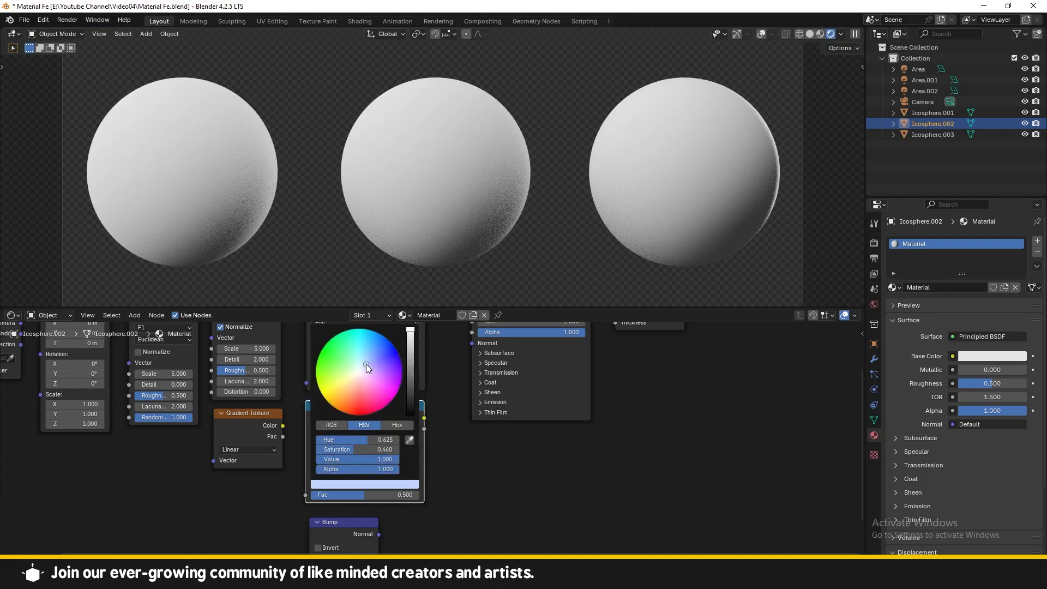
left_click_drag(354, 449, 317, 449)
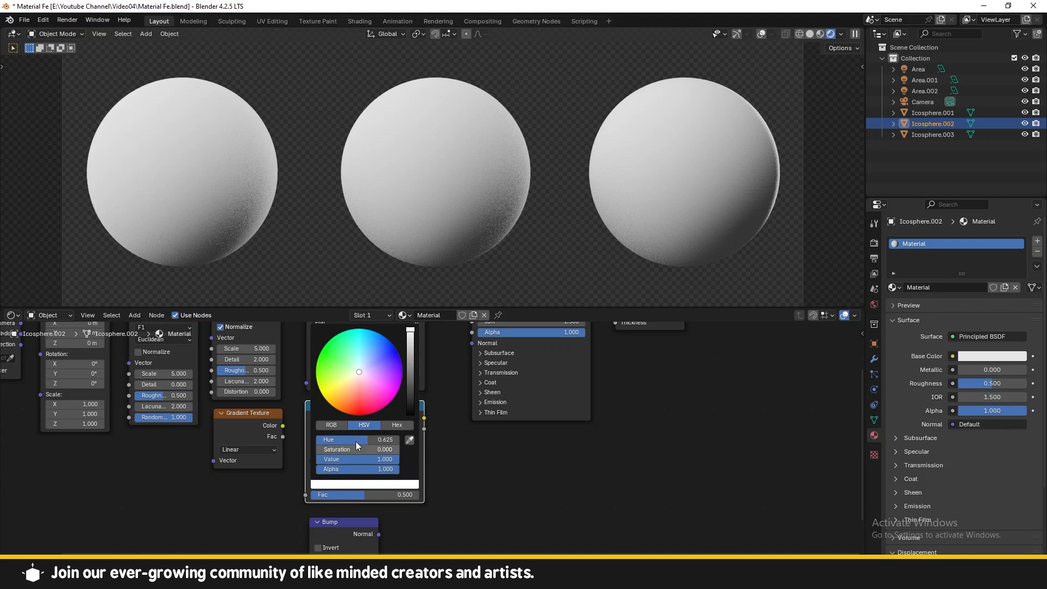
left_click(450, 441)
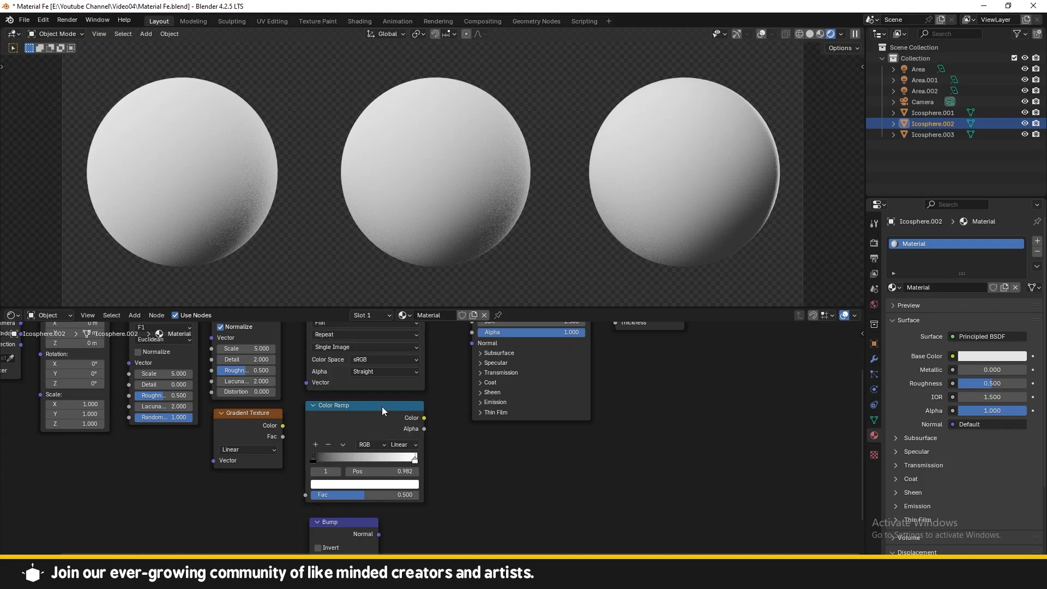
Step: Connect the Color Ramp's Color output to the Principled BSDF Base Color input
left_click(382, 407)
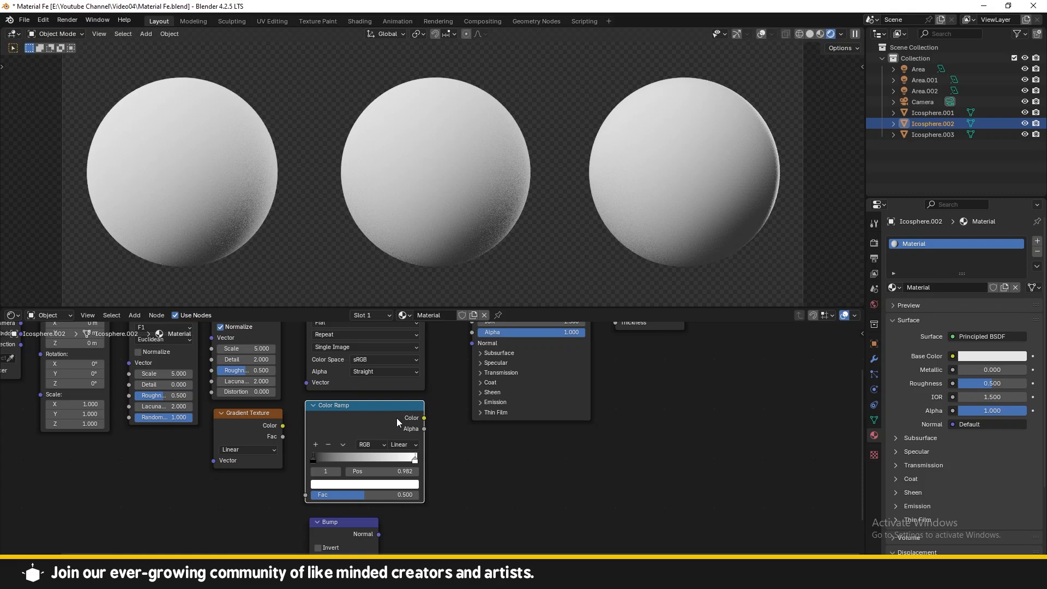
scroll(398, 418, "down", 3)
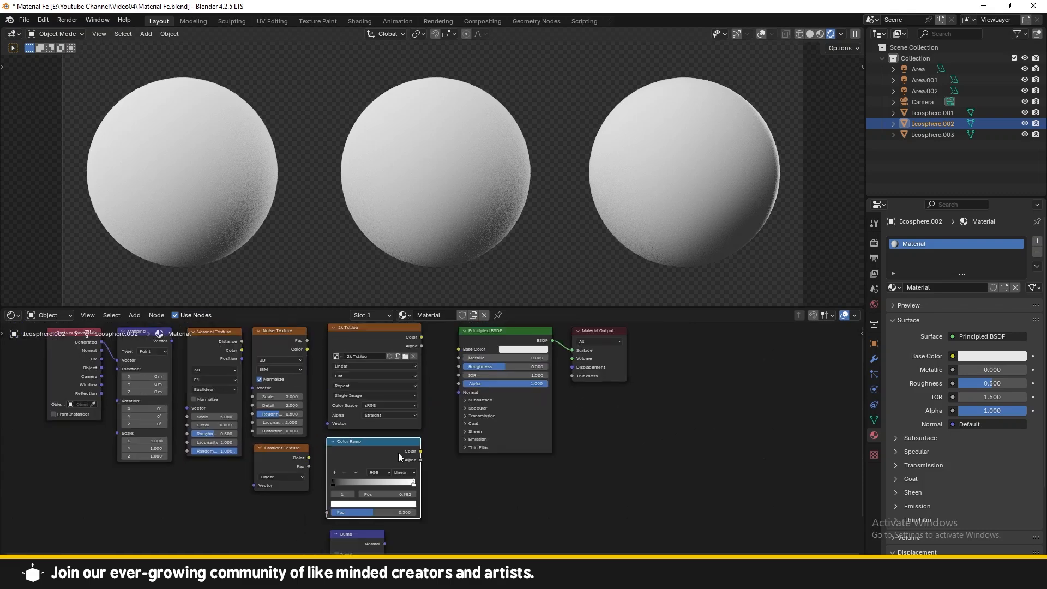
middle_click_drag(410, 448, 379, 457)
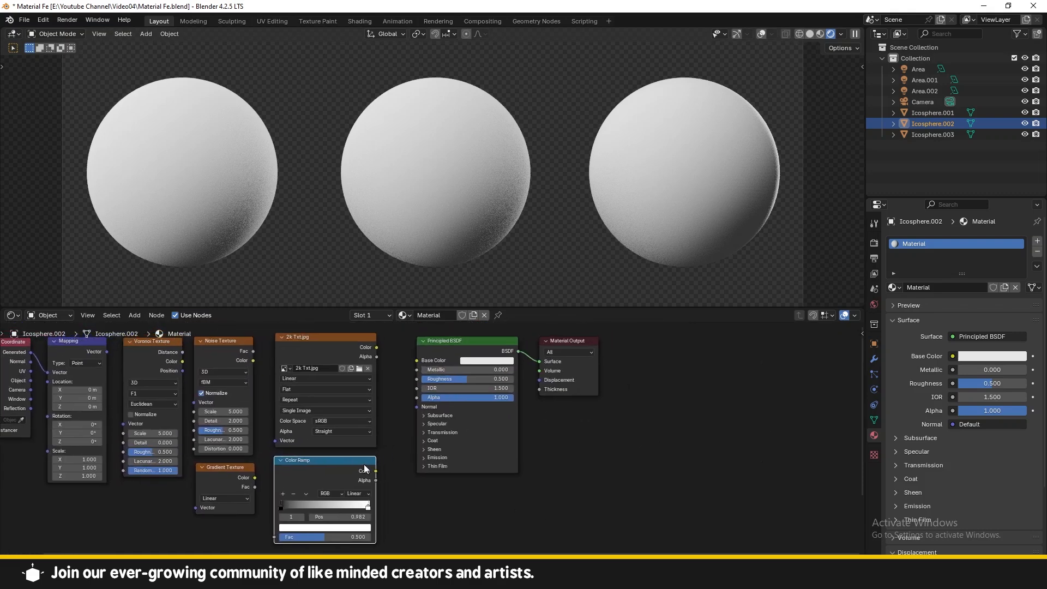
left_click(378, 472)
left_click_drag(410, 392, 418, 361)
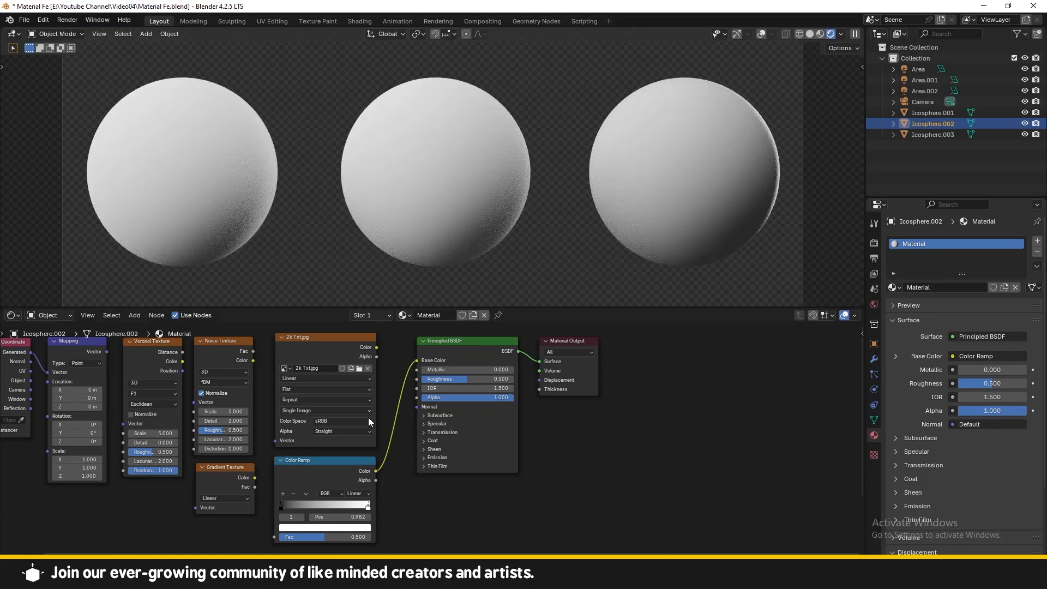
Step: Set the Color Ramp's left stop color to blue
scroll(375, 457, "up", 1)
left_click(269, 496)
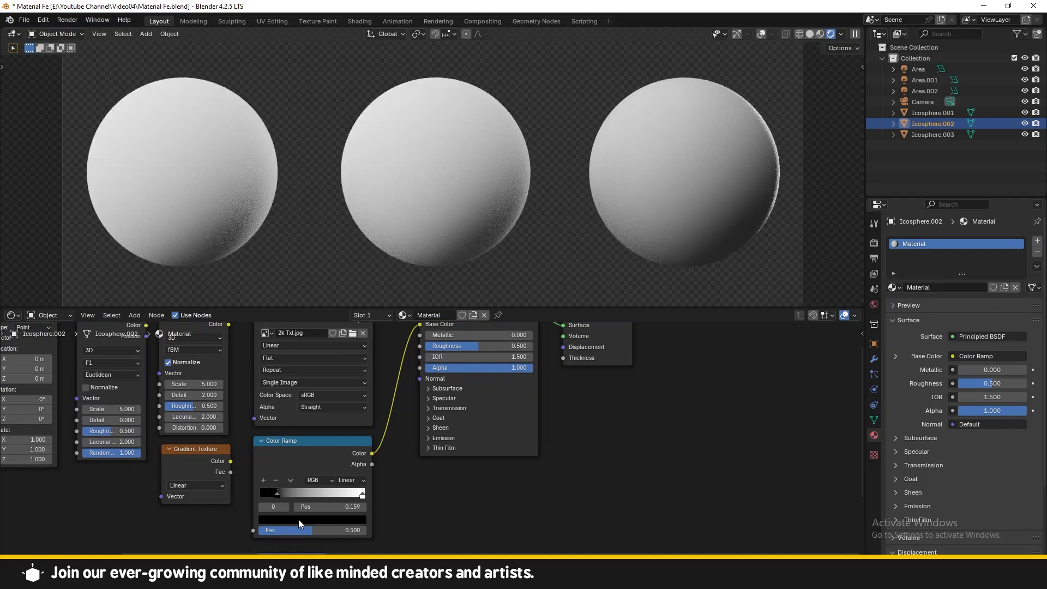
left_click(299, 519)
left_click(358, 374)
left_click(344, 386)
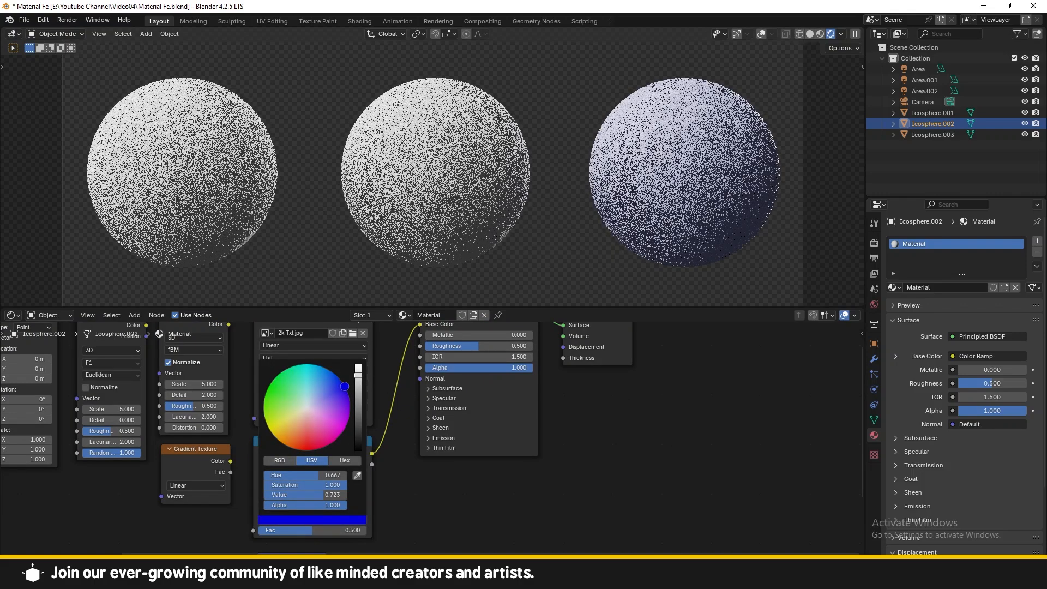
Step: Set the Color Ramp's right stop color to green
left_click(363, 495)
left_click(343, 518)
left_click(265, 391)
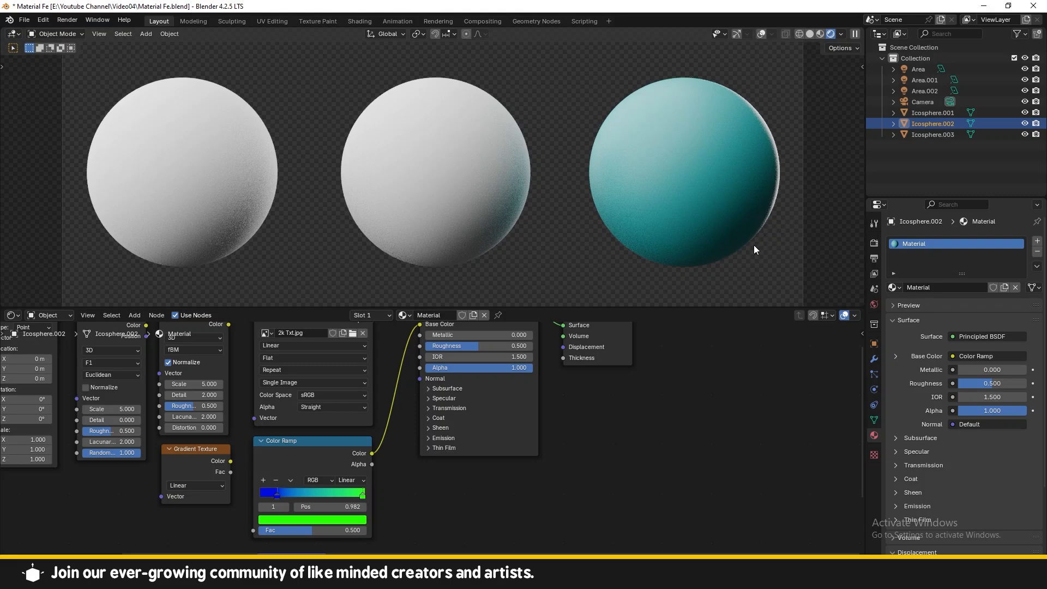
Step: Connect the Gradient Texture's Color output to the Color Ramp's Fac input
middle_click_drag(495, 506, 580, 516)
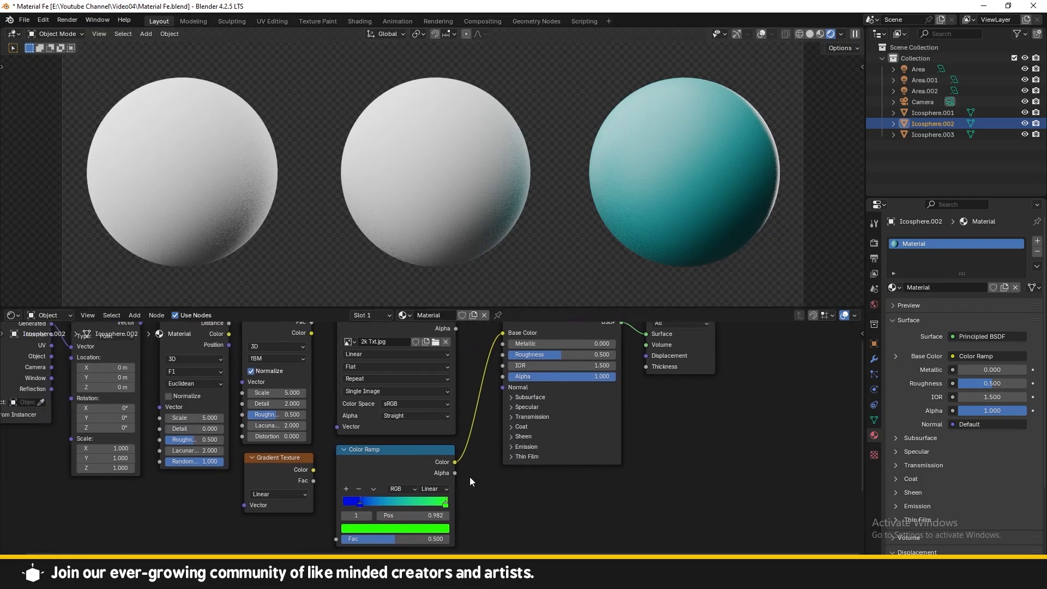
scroll(470, 479, "up", 1)
middle_click_drag(434, 470, 431, 500)
scroll(439, 481, "down", 2)
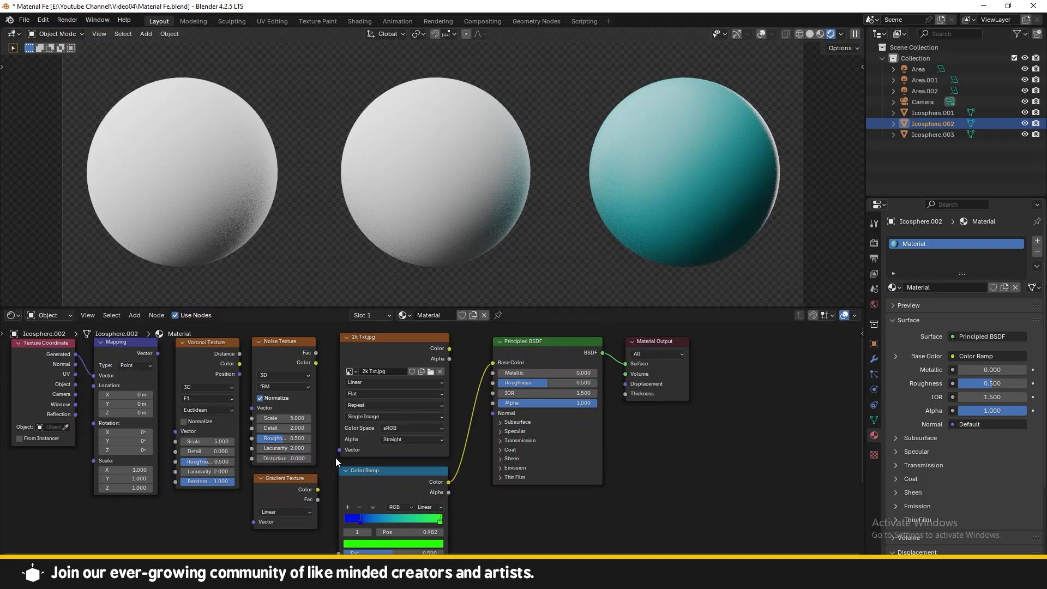
left_click_drag(290, 481, 339, 484)
middle_click_drag(345, 457, 328, 491)
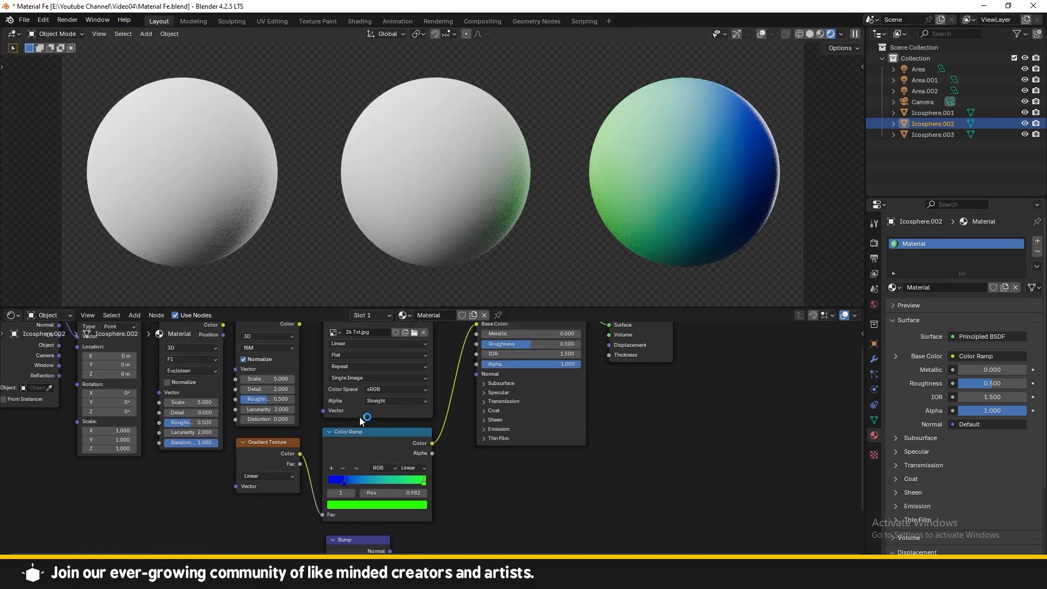
left_click(350, 439)
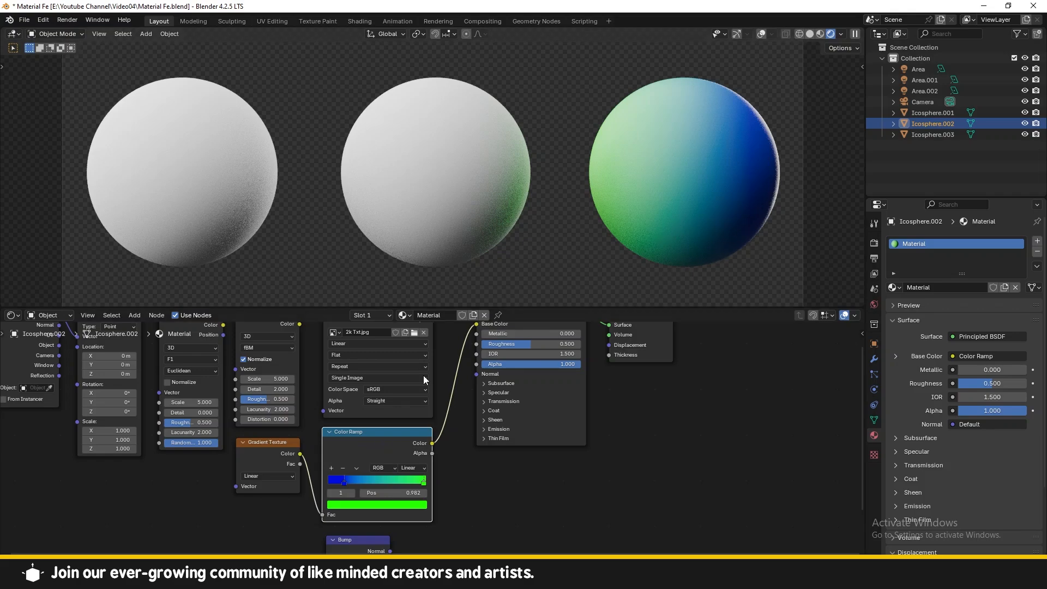
left_click(345, 482)
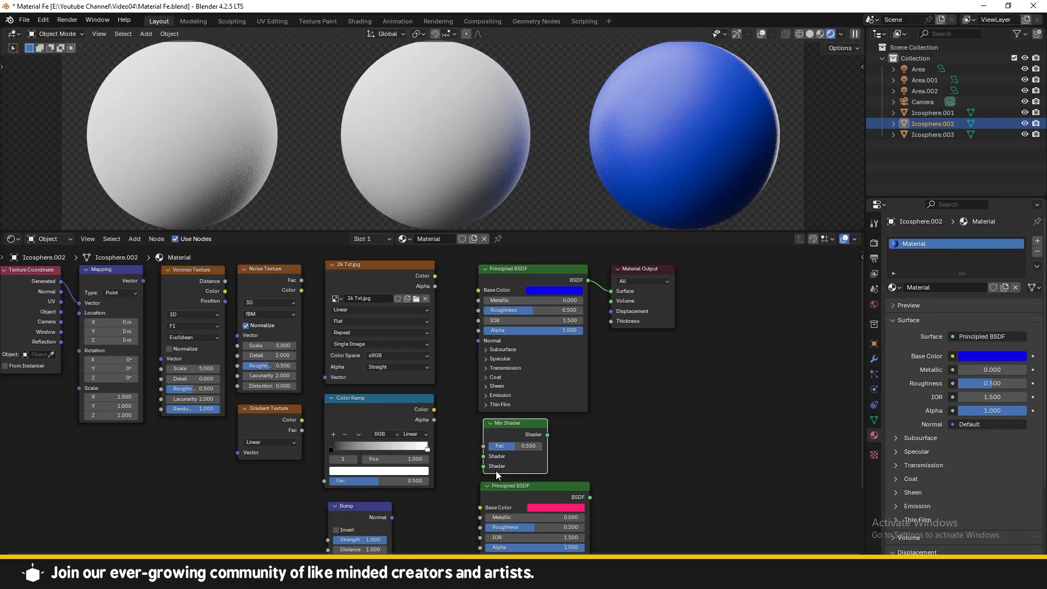
left_click_drag(512, 492, 511, 490)
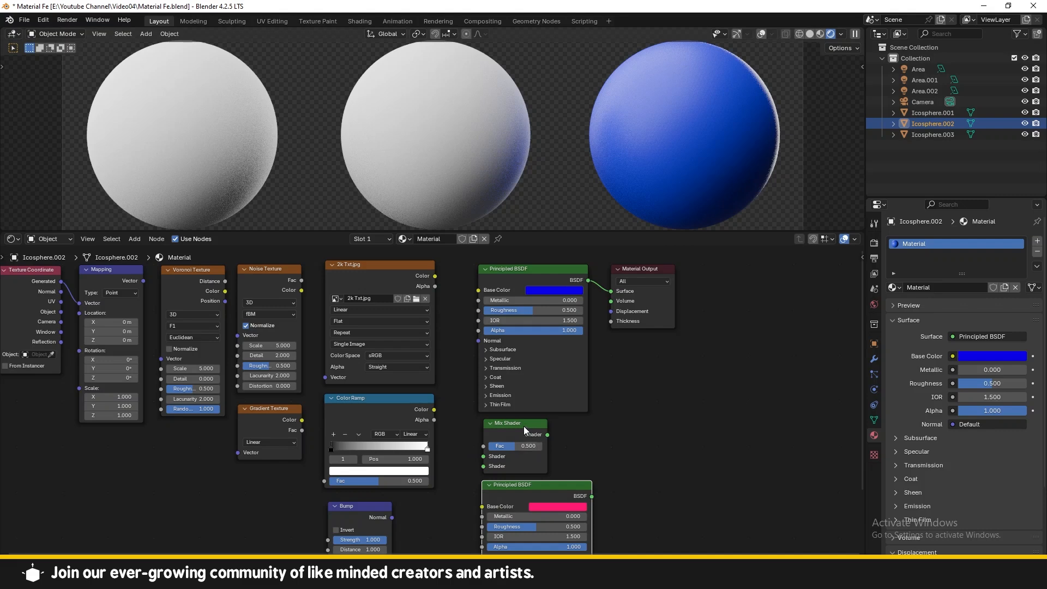
Step: Feed both Principled BSDF shaders into the Mix Shader's two Shader inputs and connect the Mix Shader to the Material Output Surface
left_click_drag(524, 427, 512, 425)
left_click_drag(592, 497, 555, 434)
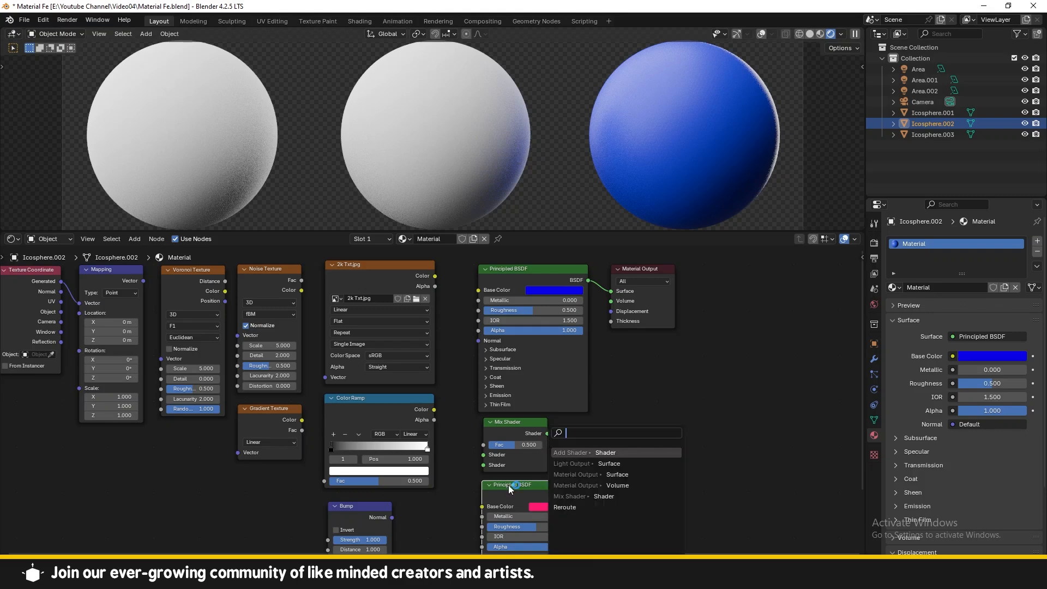
key("Escape")
left_click_drag(592, 496, 483, 465)
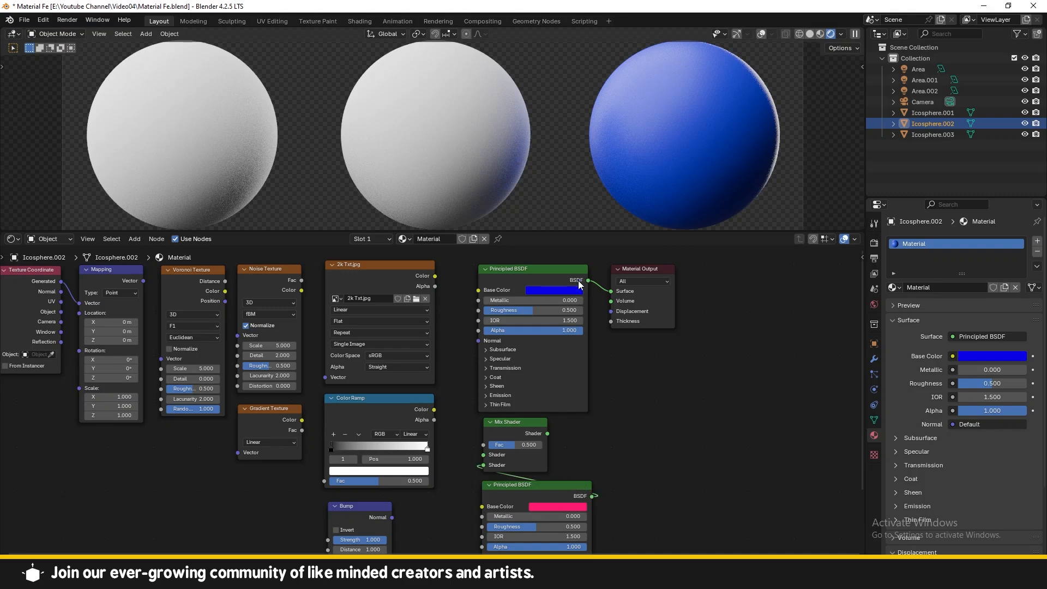
left_click_drag(588, 280, 483, 455)
left_click_drag(548, 433, 642, 298)
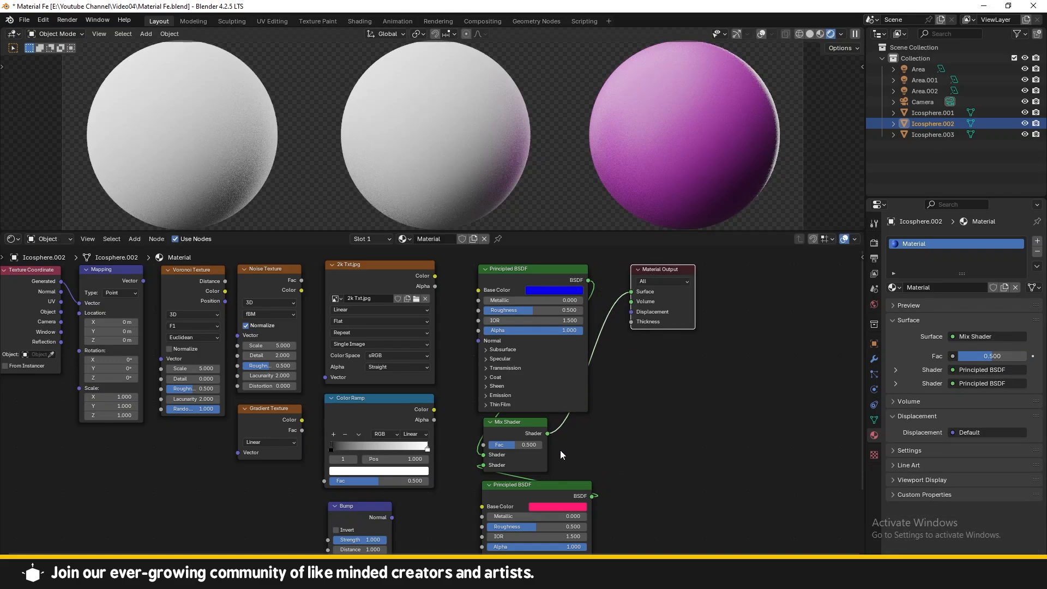
Step: Move the Mix Shader and Material Output aside and connect the Color Ramp's Color output to the Mix Shader's Fac input
left_click_drag(536, 423, 676, 411)
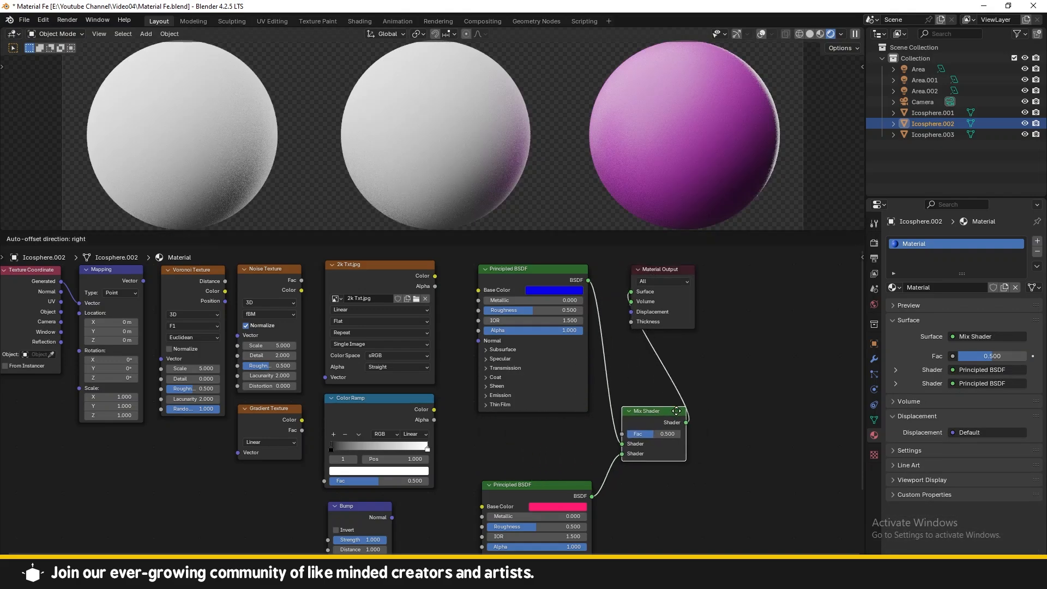
left_click_drag(674, 271, 766, 339)
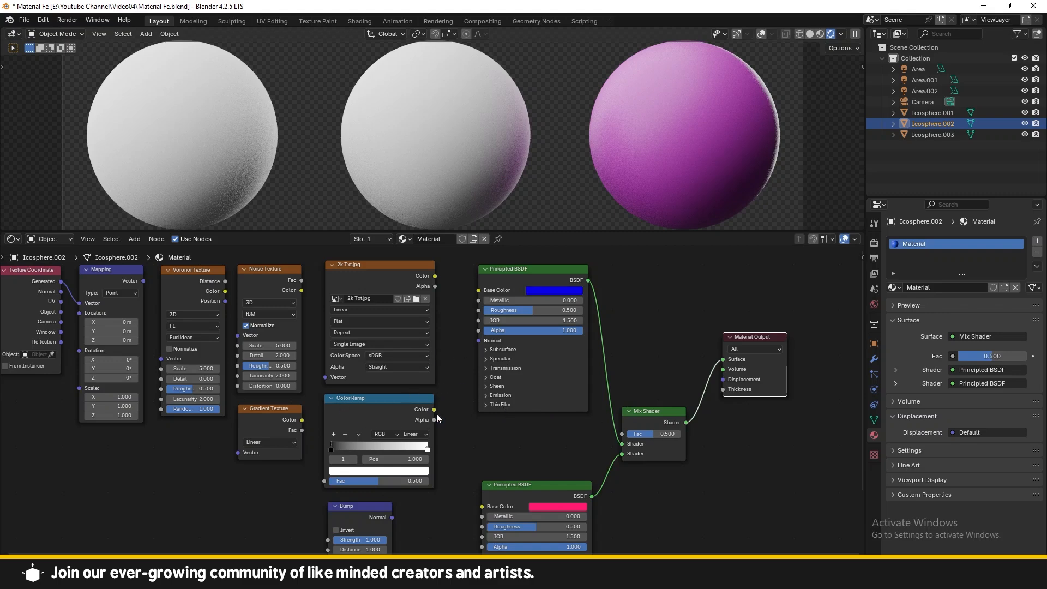
left_click_drag(435, 412, 628, 433)
Step: Reconnect the Gradient Texture's Color output to the Color Ramp's Fac input
left_click_drag(428, 431, 453, 433)
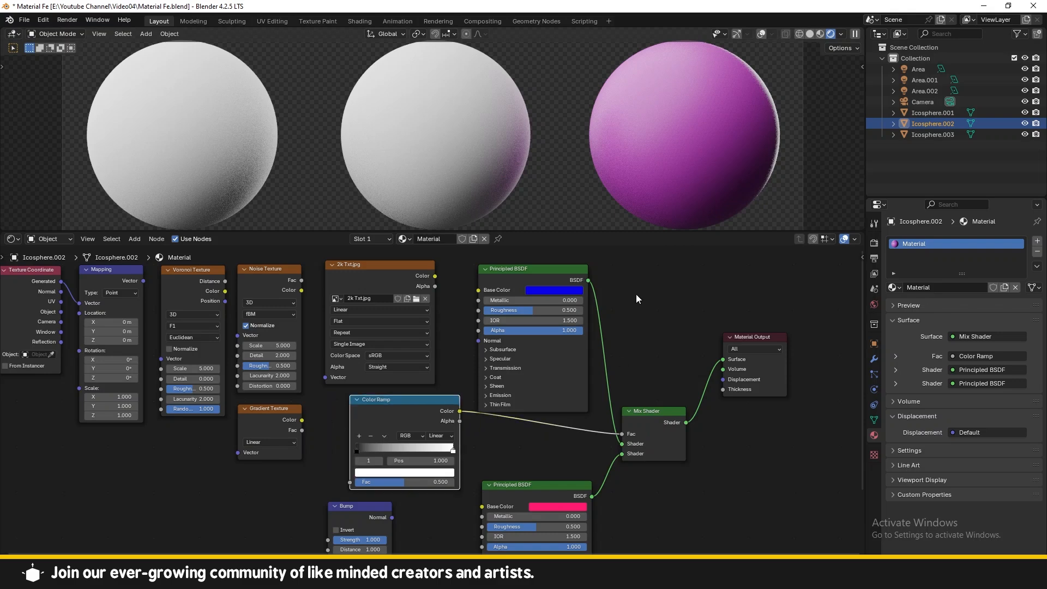
left_click_drag(404, 393, 380, 391)
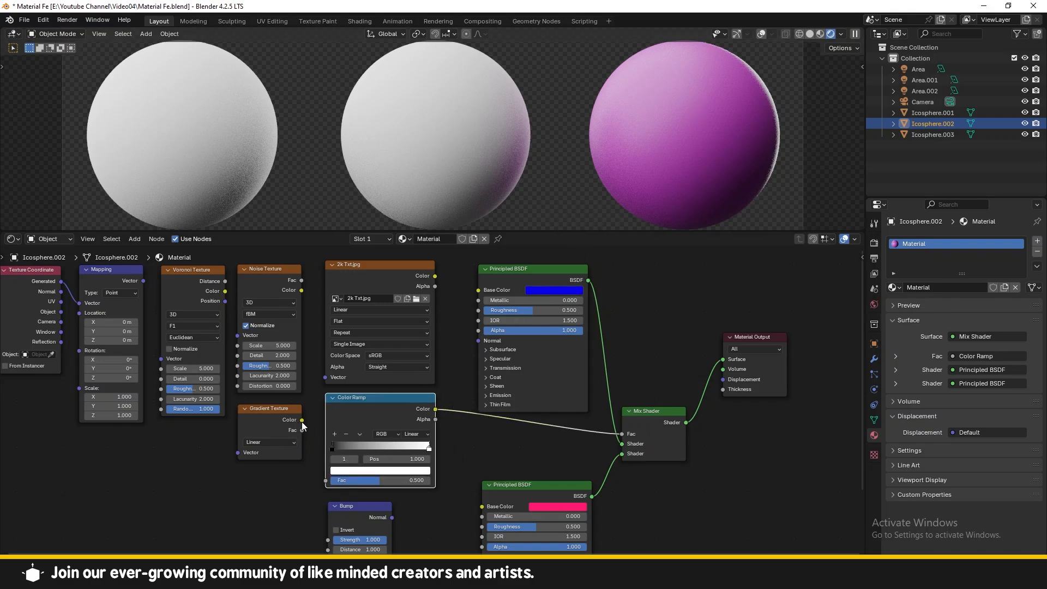
left_click_drag(302, 420, 312, 429)
left_click_drag(318, 479, 329, 489)
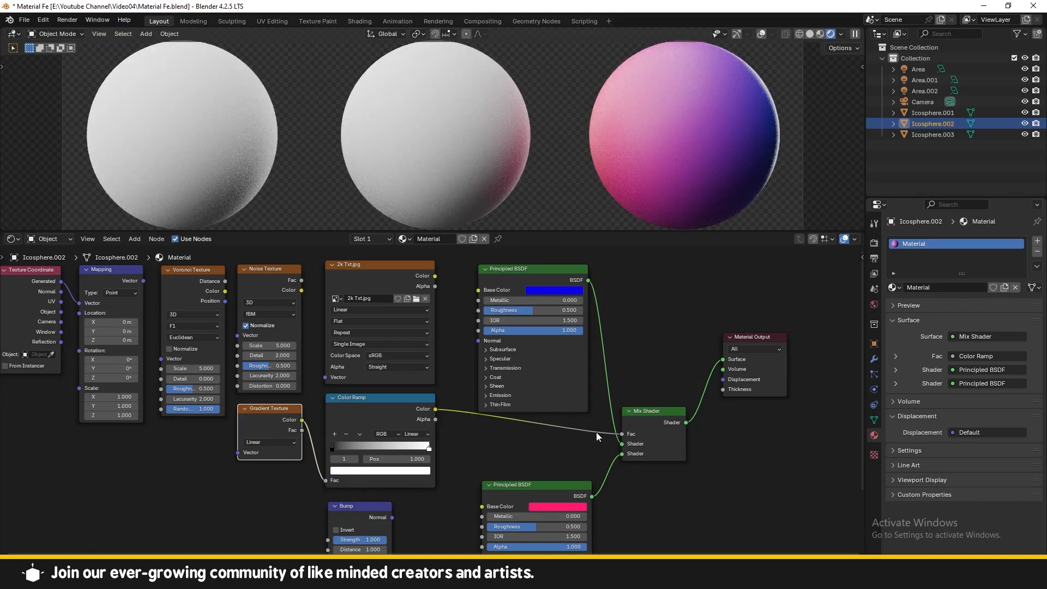
Step: Rearrange the Mix Shader and lower Principled BSDF nodes in the node editor
mouse_move(663, 424)
left_mouse_down()
mouse_move(669, 403)
mouse_move(673, 443)
left_mouse_up()
left_click_drag(387, 413, 386, 415)
left_click_drag(559, 499, 552, 490)
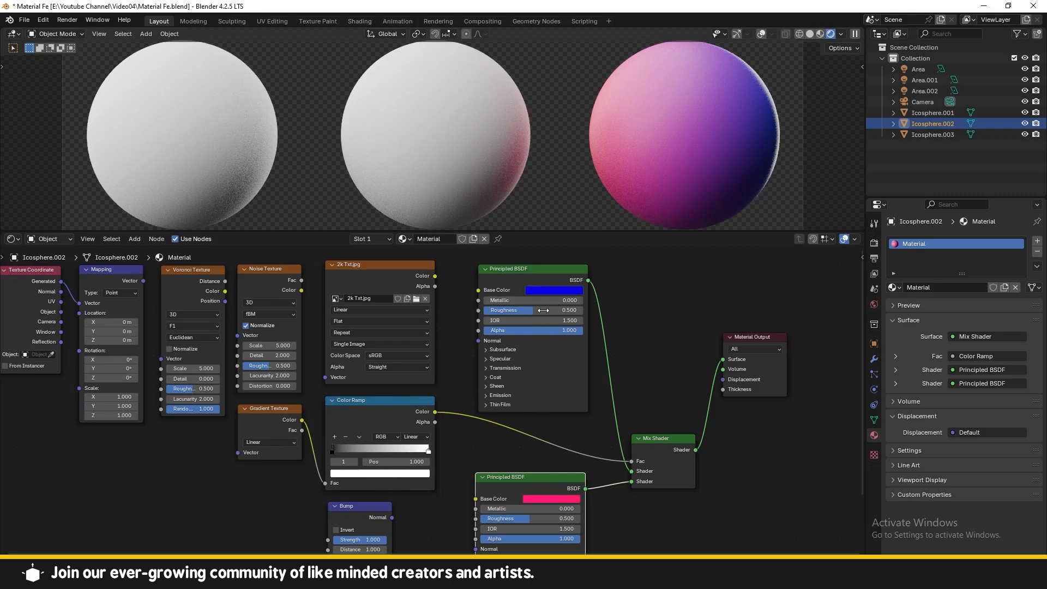
left_click_drag(647, 457, 643, 452)
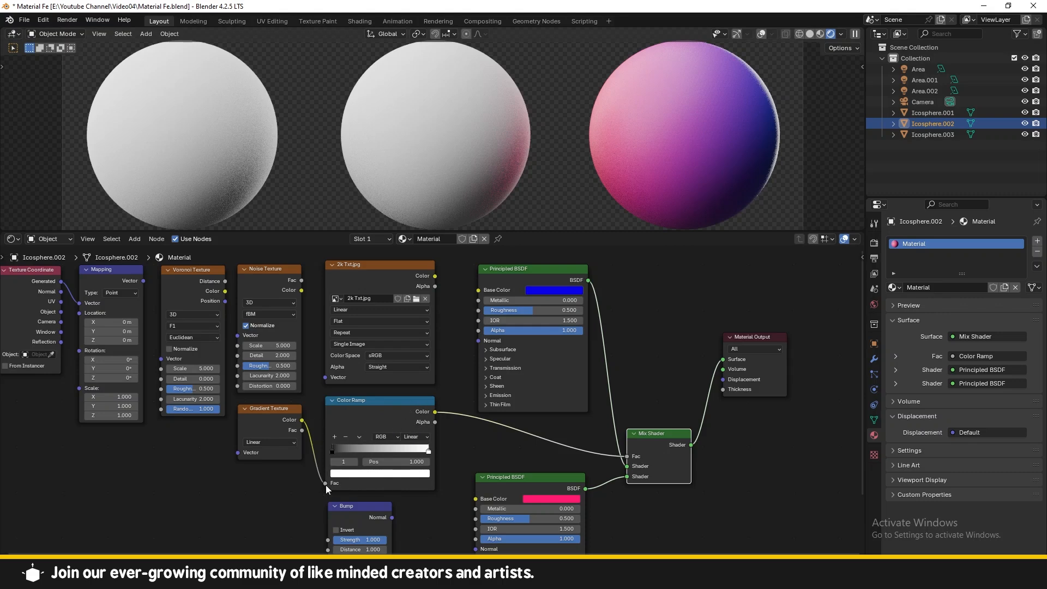
Step: Replace the Gradient Texture link with the image texture's Color output on the Color Ramp's Fac input
left_click_drag(326, 484, 312, 480)
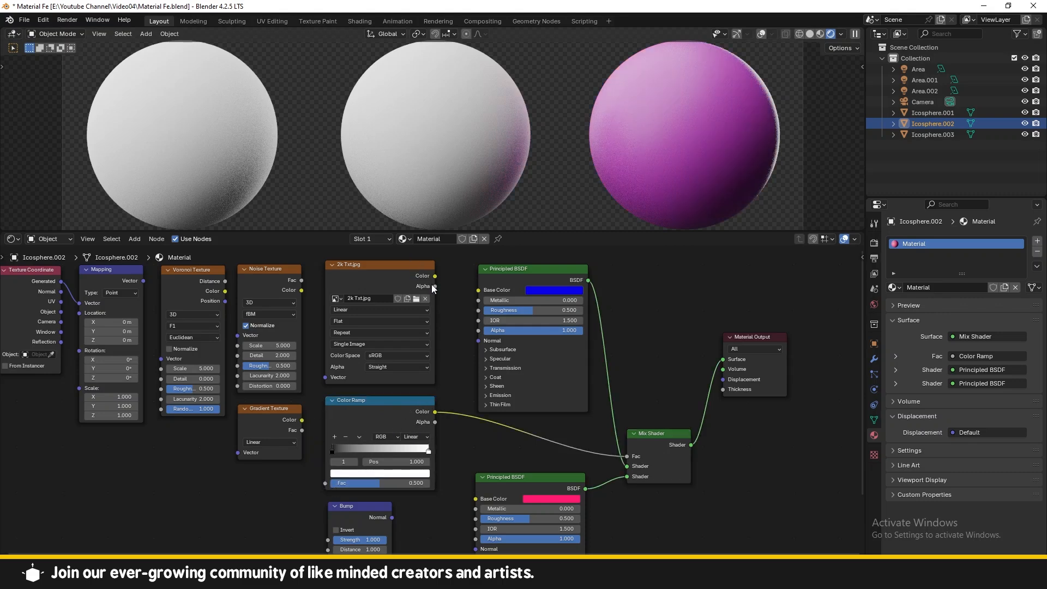
left_click(414, 272)
left_click_drag(434, 277, 324, 482)
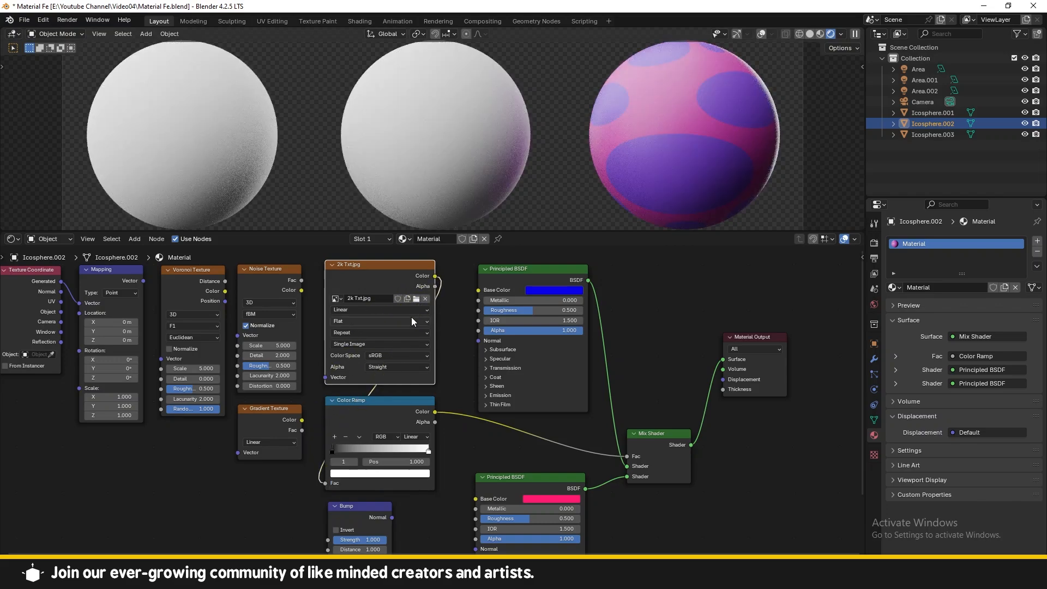
Step: Reopen the image 2k Txt.jpg from the Desktop in the image texture node
left_click(416, 298)
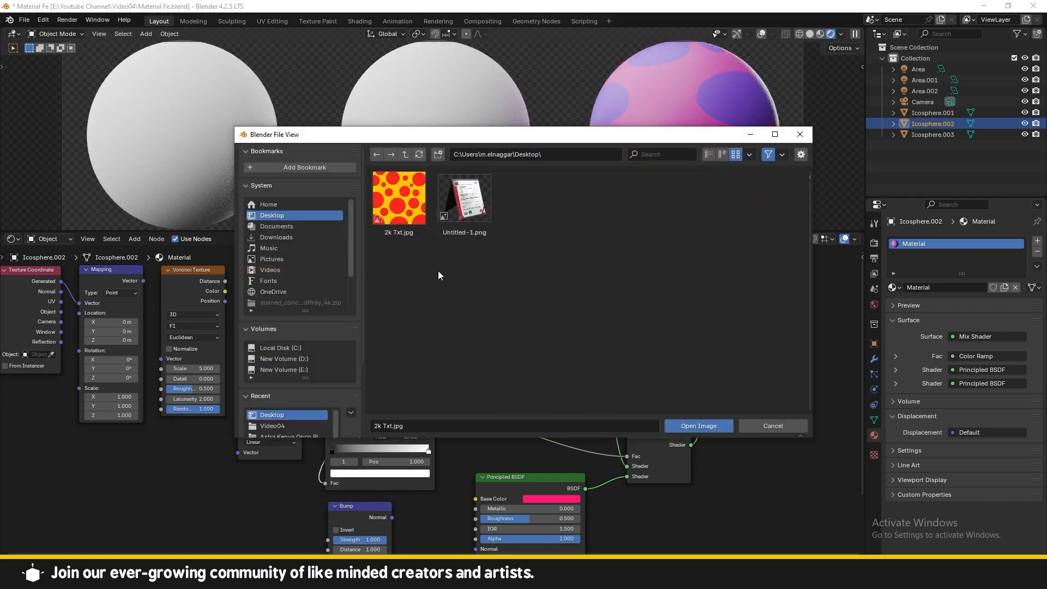
double_click(416, 234)
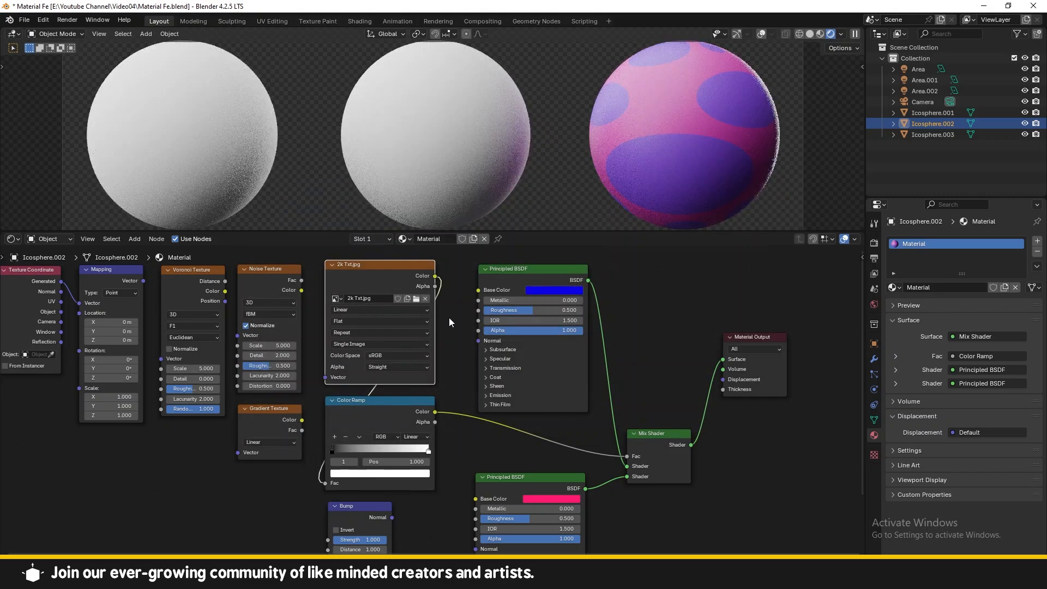
mouse_move(398, 271)
left_mouse_down()
mouse_move(388, 268)
mouse_move(400, 271)
left_mouse_up()
left_click_drag(371, 421, 402, 427)
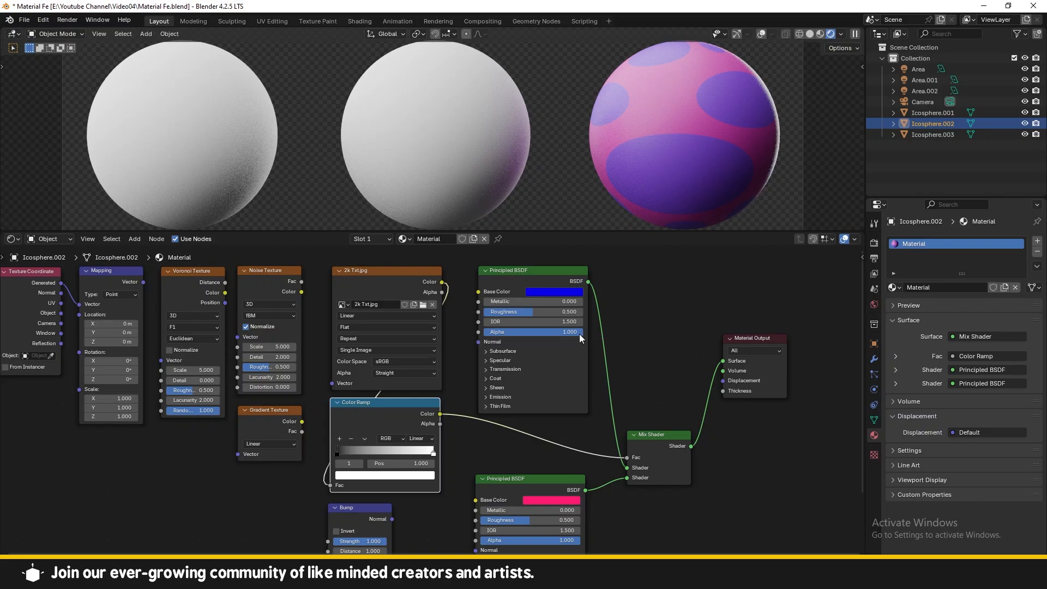
Step: Set the lower Principled BSDF's base color to a dark teal green with hue 0.420 and value 0.250
left_click(535, 287)
left_click(558, 499)
left_click(615, 394)
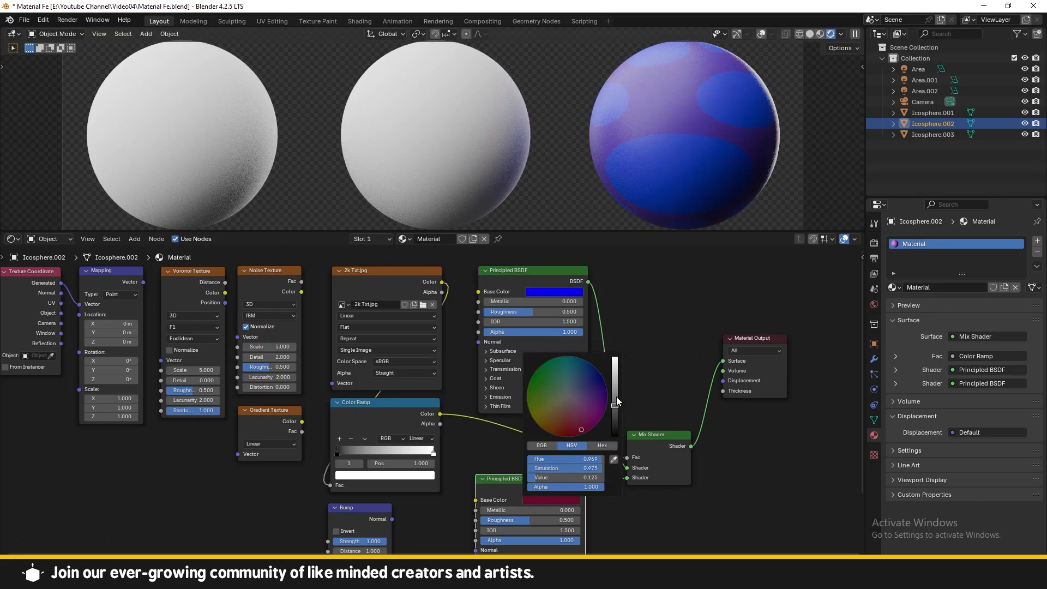
left_click_drag(583, 411, 555, 358)
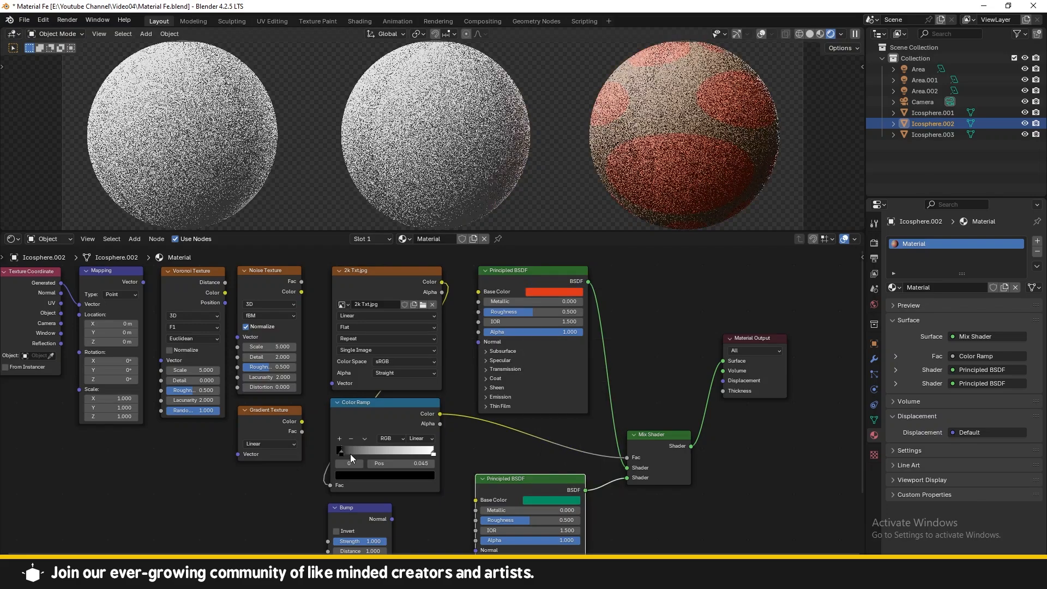
Step: Move the Color Ramp's right stop to position 0.682
left_click_drag(350, 454, 399, 458)
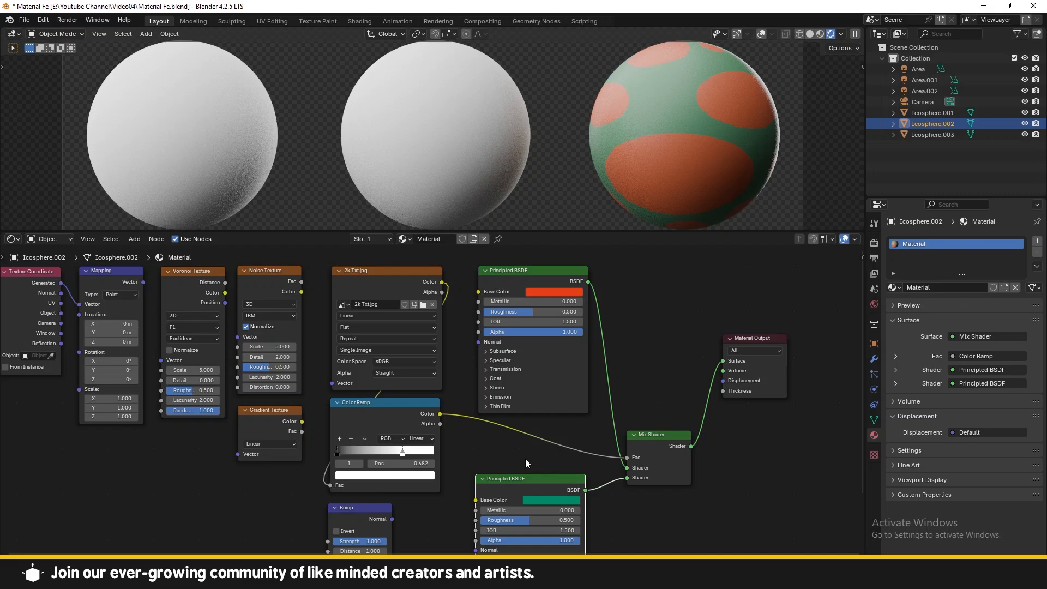
right_click_drag(553, 473, 551, 443, "ctrl")
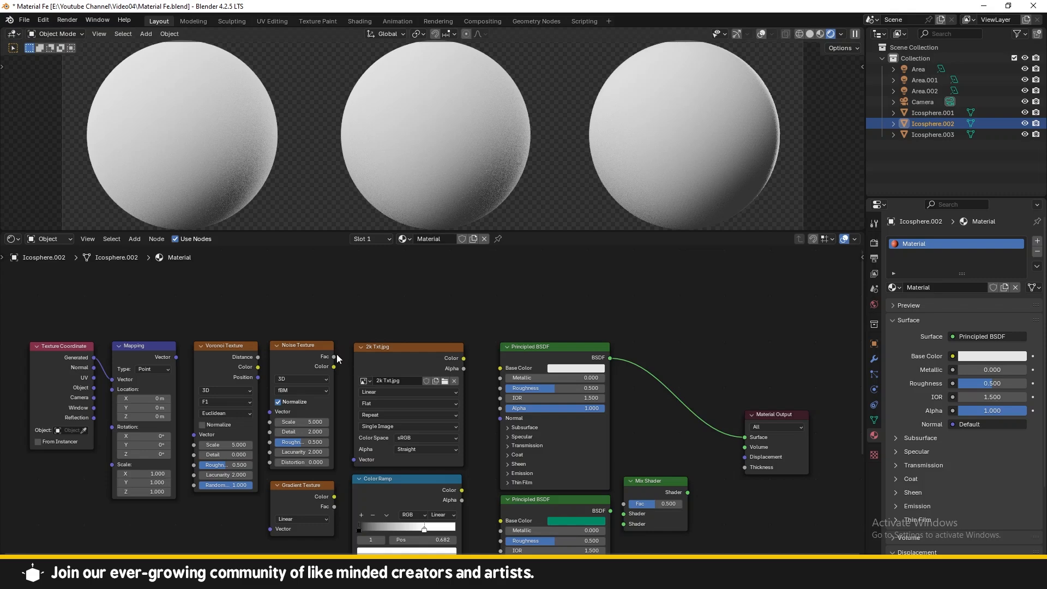
Step: Connect the Noise Texture's Fac output to the Principled BSDF Base Color and raise the Voronoi scale to 77
left_click_drag(334, 357, 501, 368)
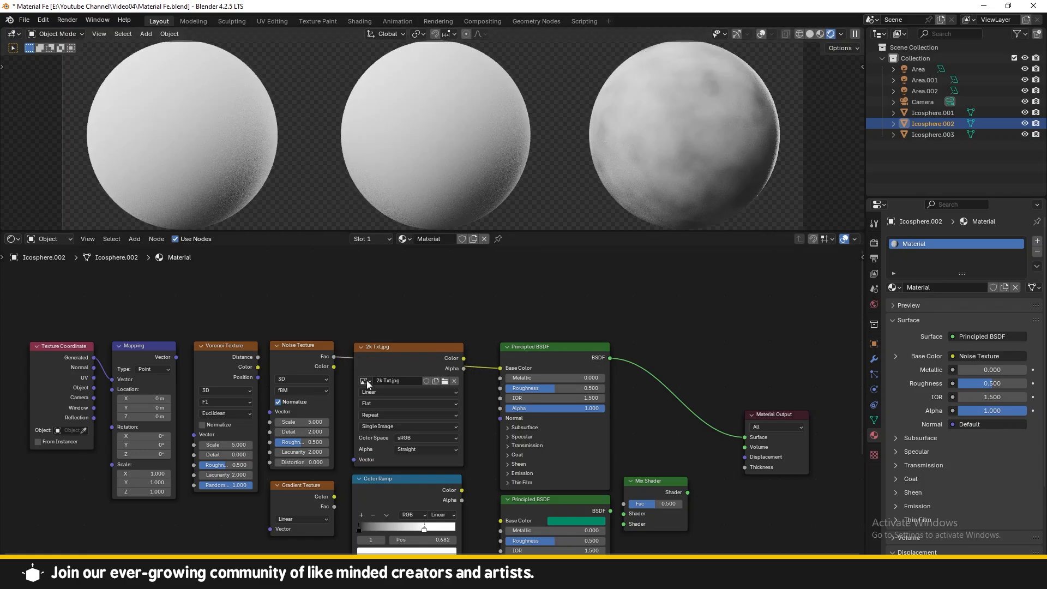
left_click_drag(225, 445, 381, 422)
Step: Set the Noise Texture's roughness to 0.475
scroll(801, 212, "up", 3)
middle_click_drag(715, 175, 306, 183, "shift")
scroll(488, 149, "up", 2)
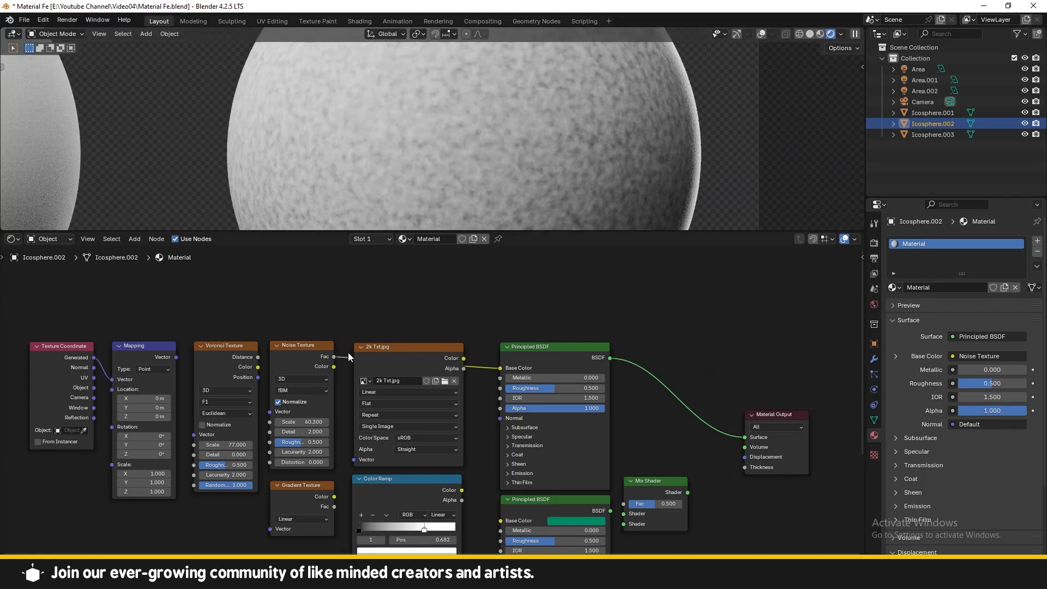
mouse_move(301, 442)
left_mouse_down()
mouse_move(360, 442)
mouse_move(322, 442)
left_mouse_up()
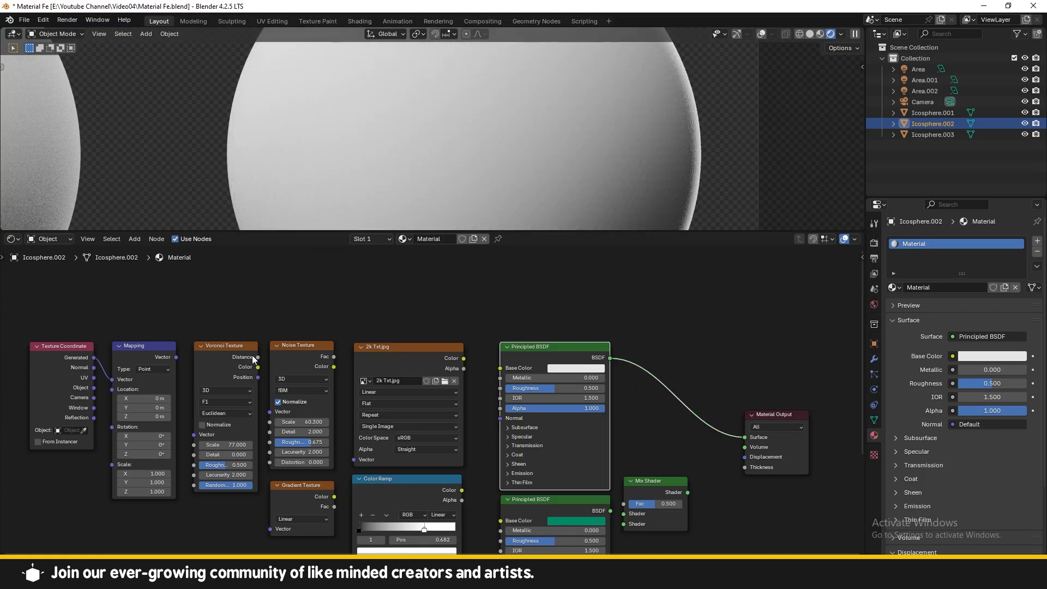
Step: Connect the Voronoi Texture's Color output to the Principled BSDF Base Color and lower the Voronoi scale
left_click(260, 361)
left_click_drag(259, 367, 501, 368)
left_click_drag(297, 392, 299, 387)
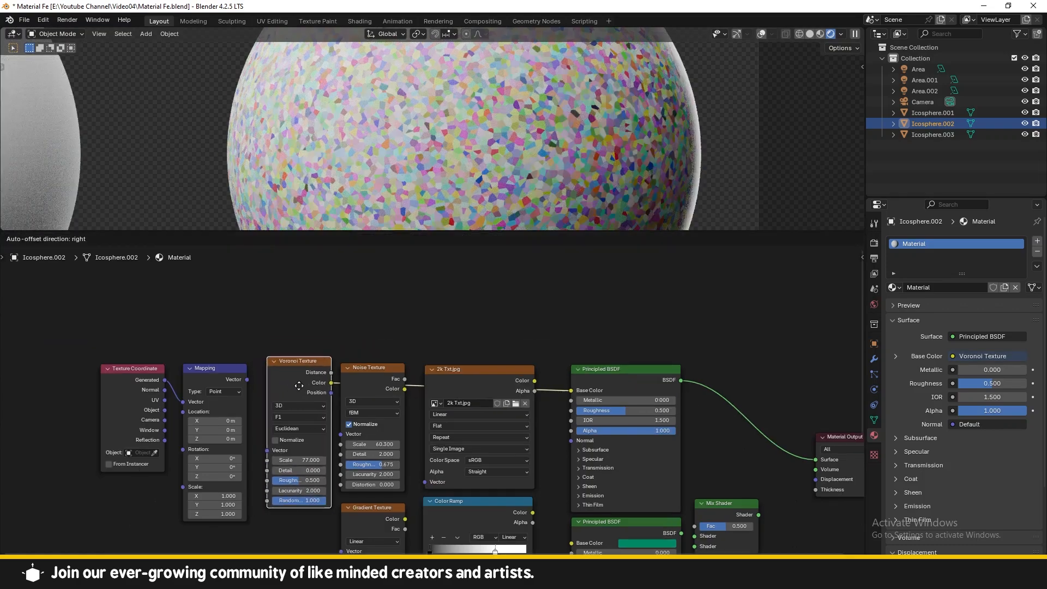
left_click_drag(620, 367, 621, 365)
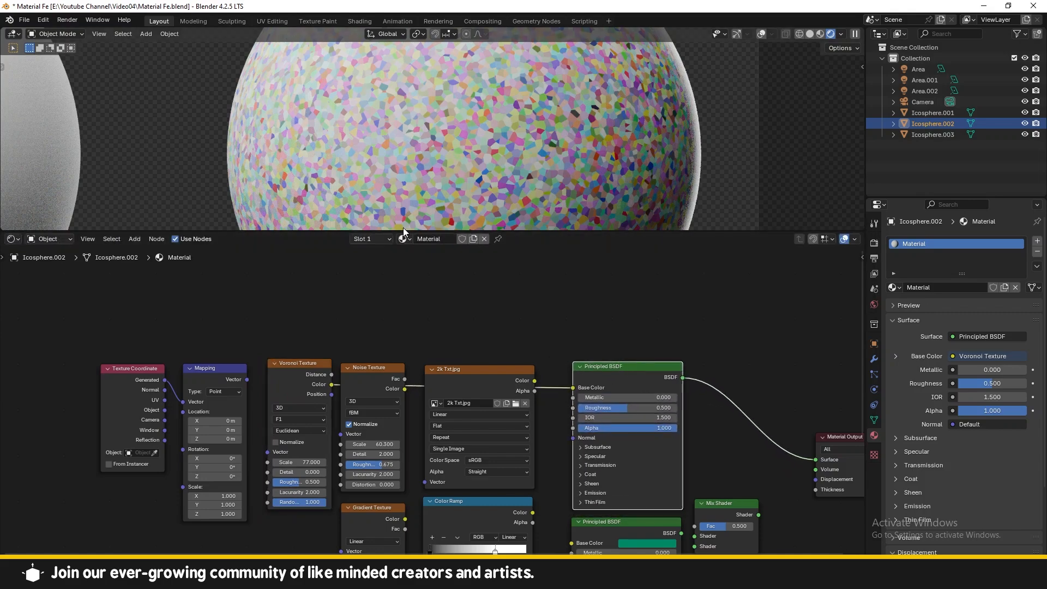
left_click_drag(300, 463, 277, 462)
left_click_drag(268, 404, 261, 405)
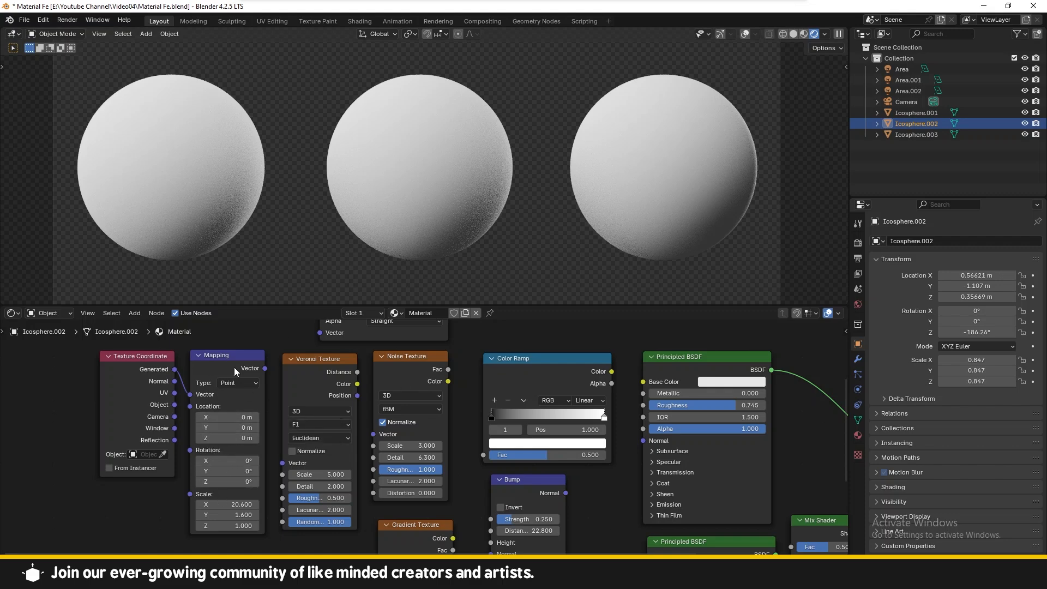
Step: Rearrange the Texture Coordinate and Color Ramp nodes in the node editor
left_click_drag(145, 366, 135, 363)
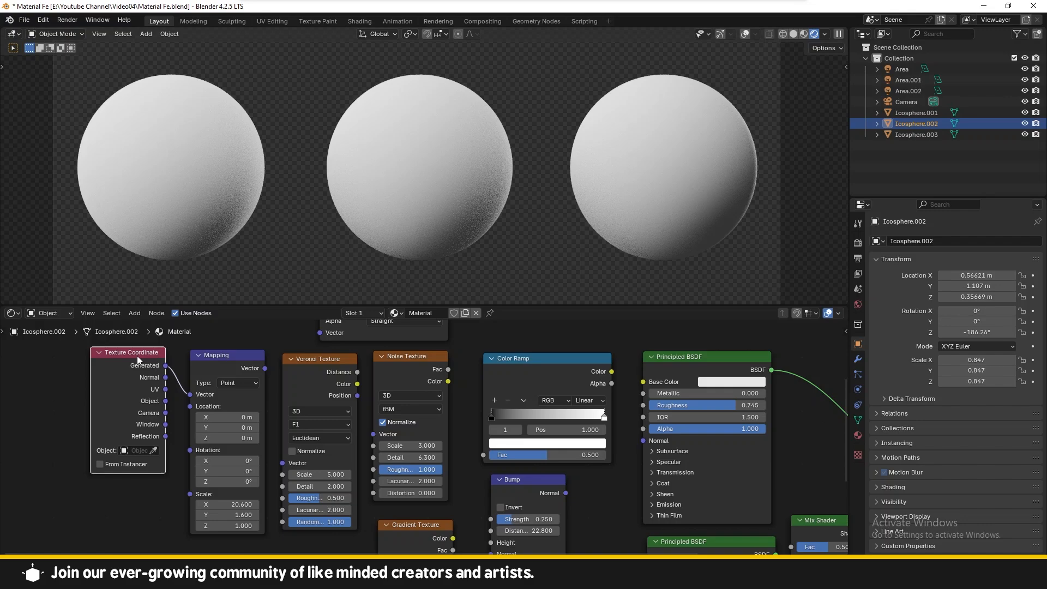
scroll(164, 371, "down", 2)
scroll(326, 410, "down", 2)
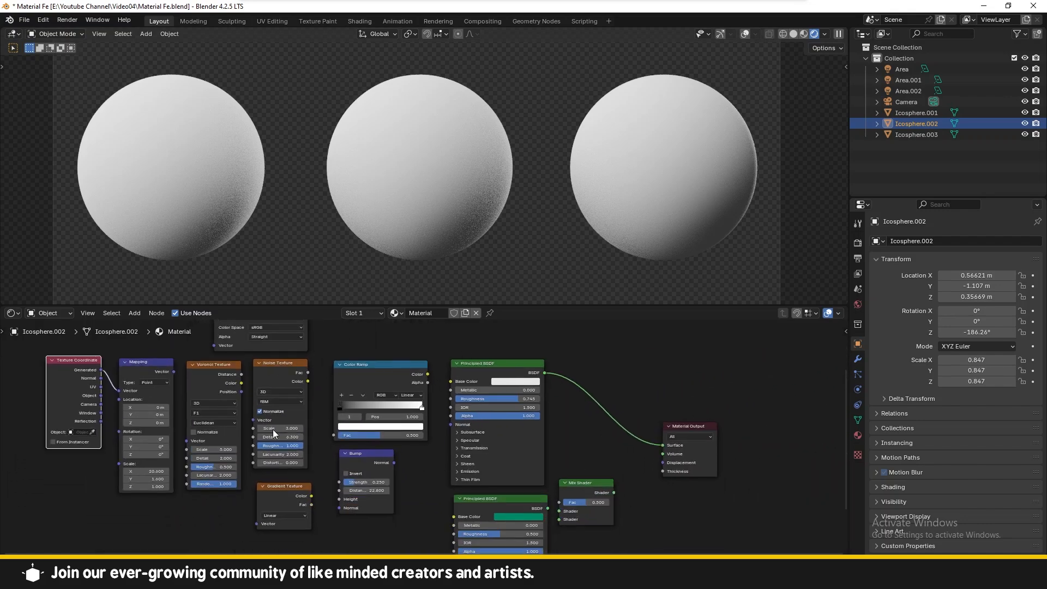
scroll(339, 355, "up", 2)
middle_click_drag(439, 363, 440, 396)
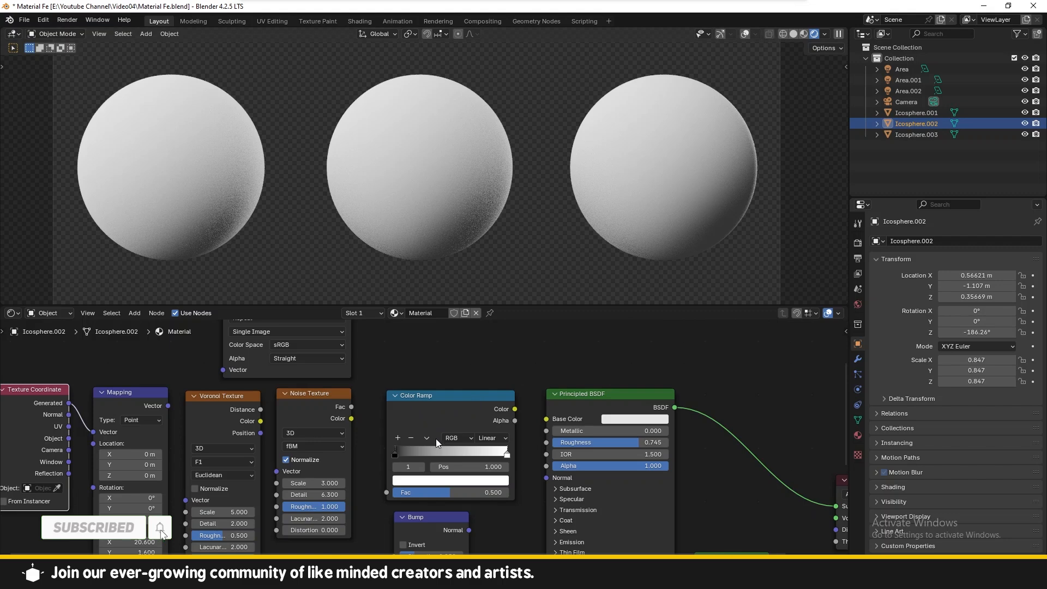
Step: Paste brown colors into the Color Ramp's stops for a dark-to-light brown gradient
scroll(437, 438, "up", 1)
left_click(387, 460)
left_click(419, 492)
left_click_drag(443, 381, 437, 377)
left_click(528, 459)
left_click(502, 491)
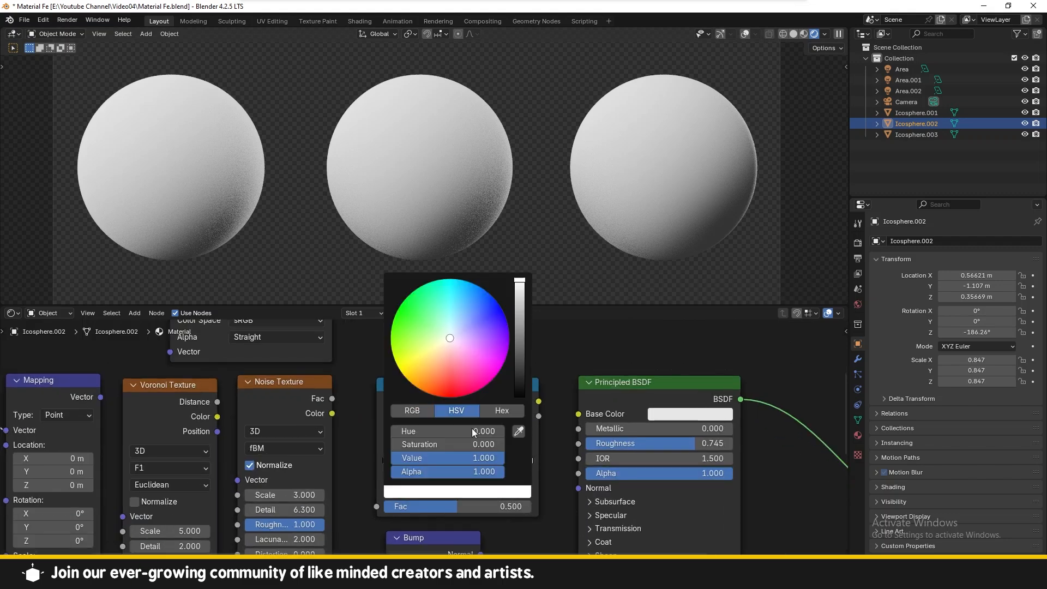
key("ctrl+v")
left_click(443, 367)
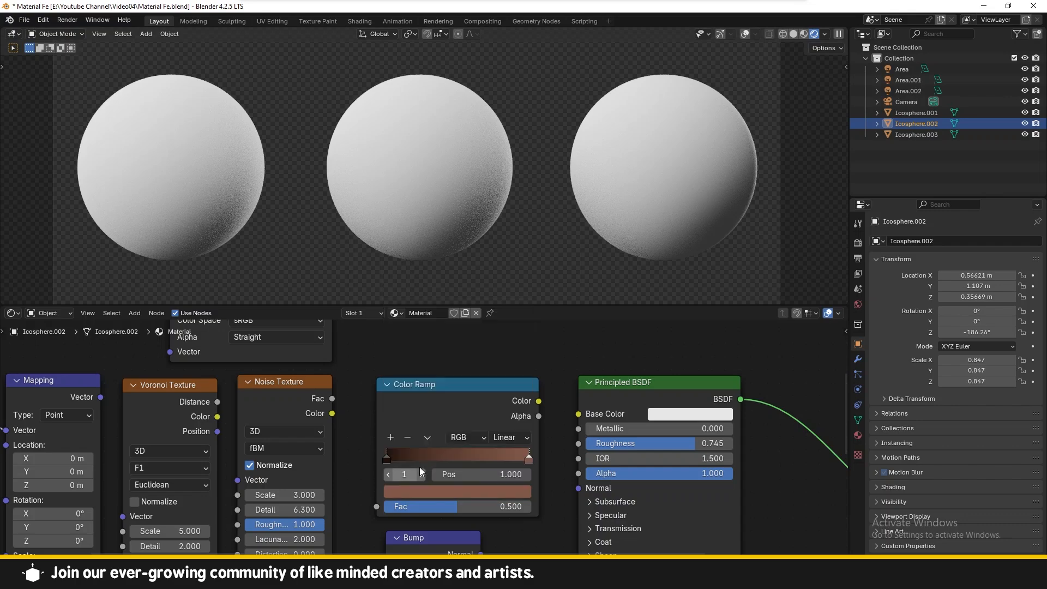
Step: Connect the Color Ramp's Color output to the Principled BSDF Base Color input
mouse_move(503, 446)
left_mouse_down()
mouse_move(520, 442)
mouse_move(489, 438)
left_mouse_up()
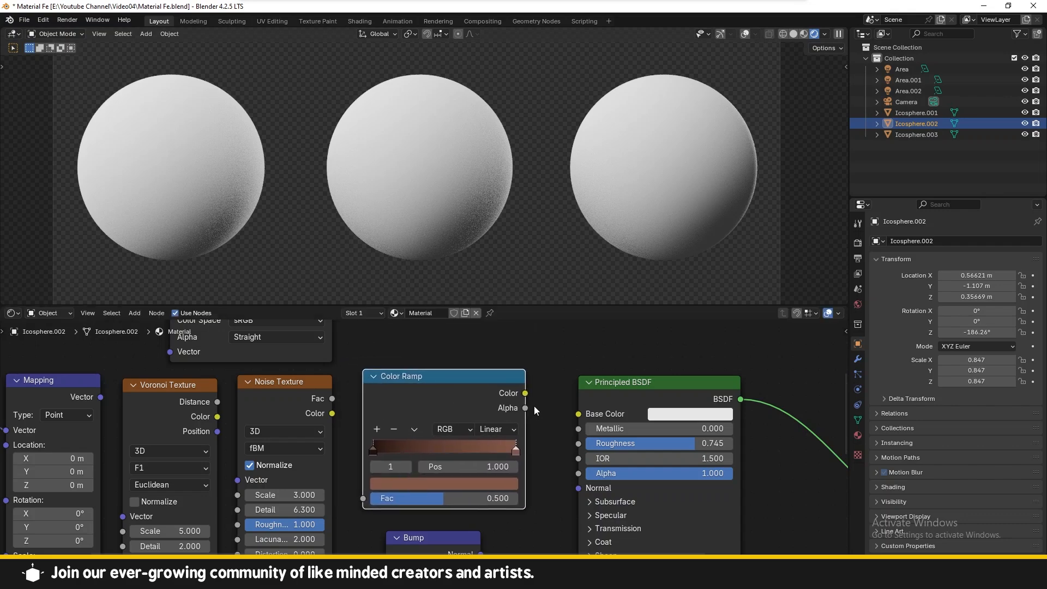
left_click_drag(527, 395, 592, 416)
scroll(581, 258, "up", 2)
middle_click_drag(579, 256, 333, 286, "shift")
scroll(463, 239, "down", 3)
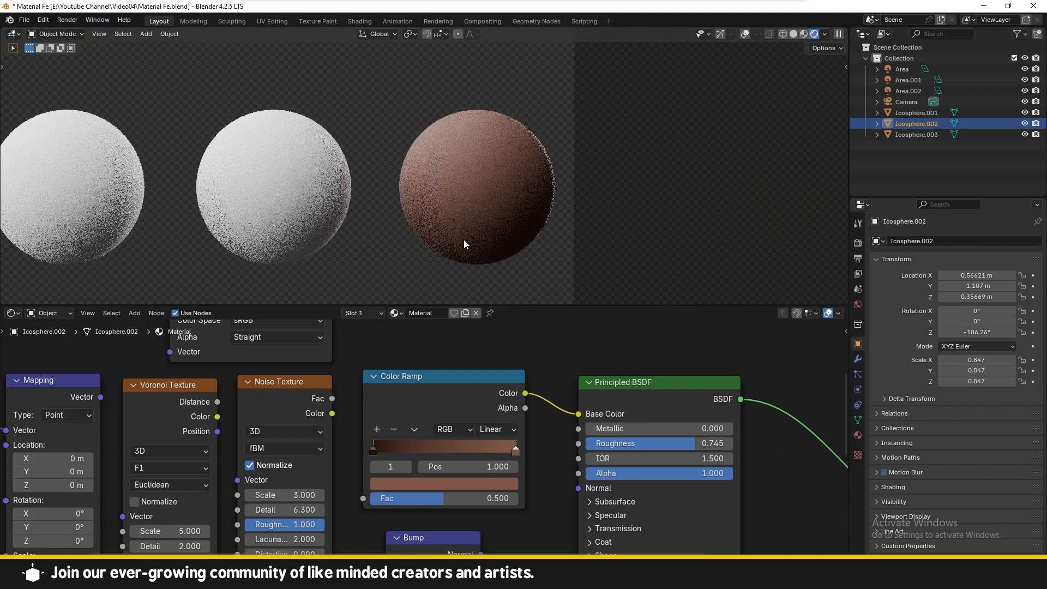
Step: Connect the Noise Texture's Fac output to the Color Ramp's Fac input
middle_click_drag(480, 377, 521, 361)
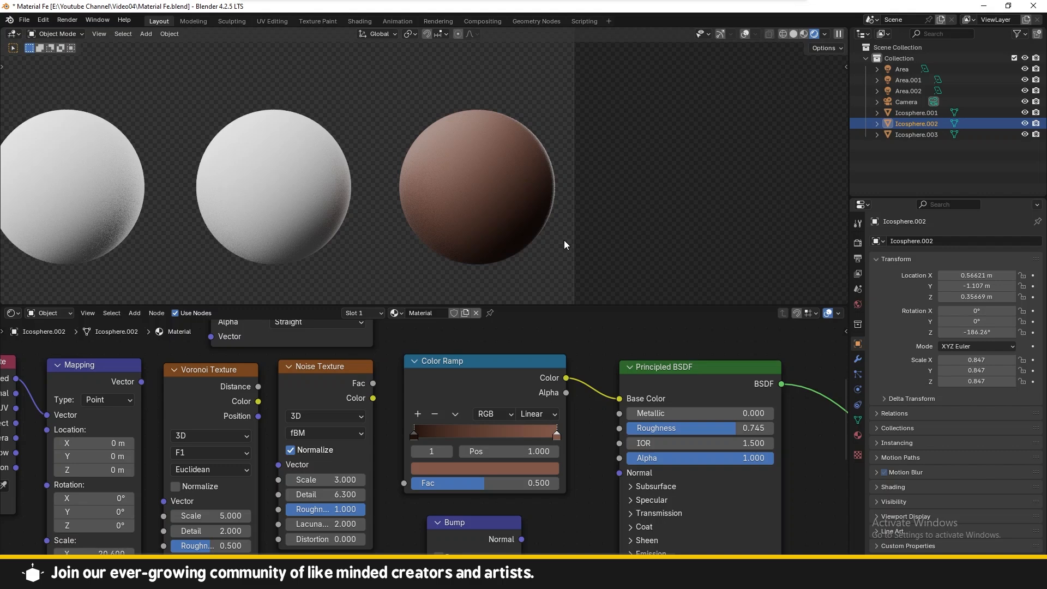
middle_click_drag(380, 386, 410, 370)
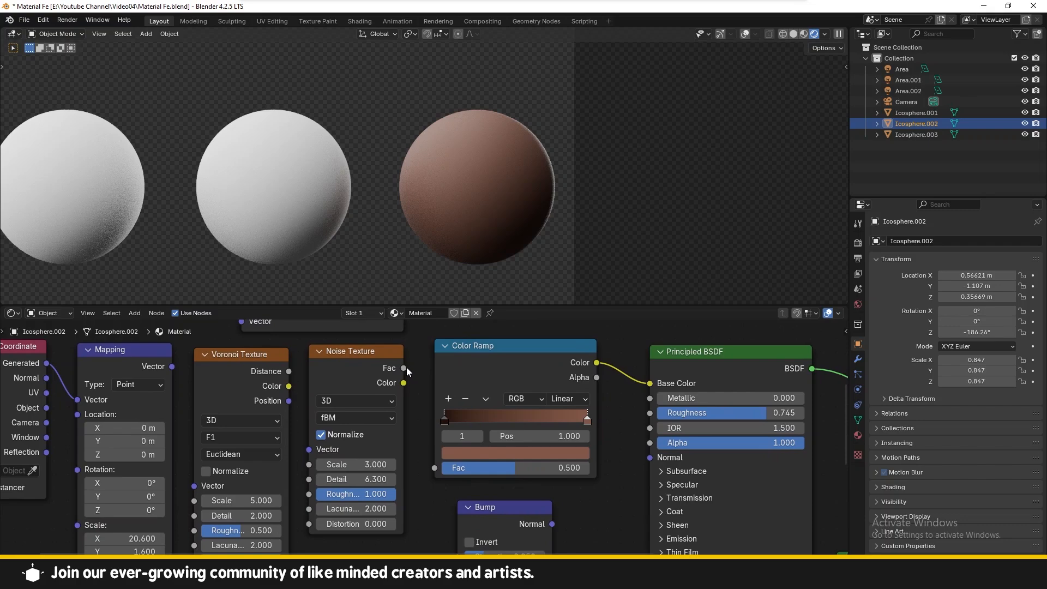
left_click_drag(408, 372, 435, 468)
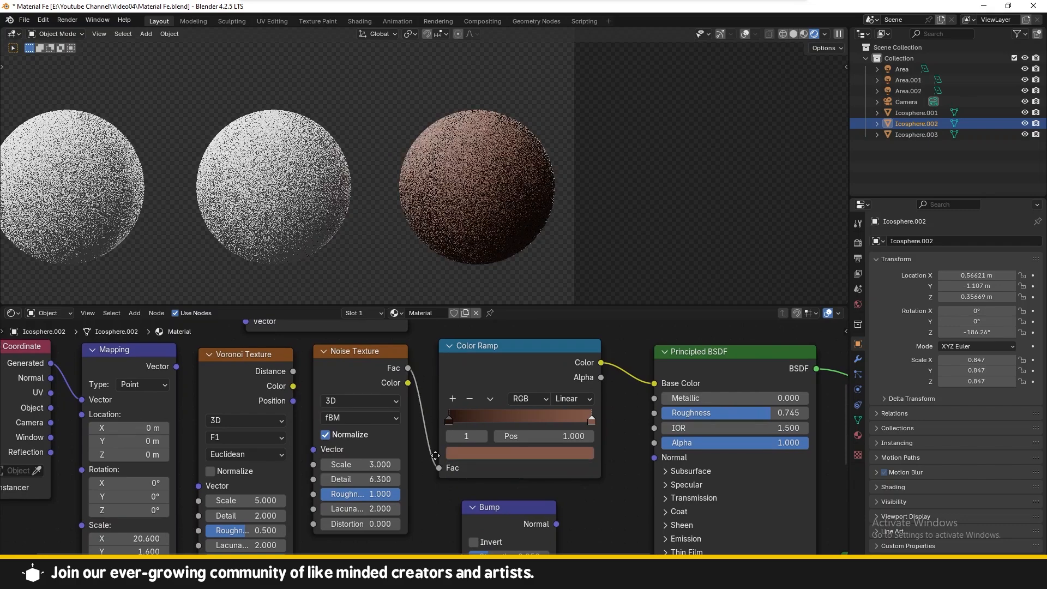
middle_click_drag(436, 456, 529, 454)
scroll(529, 447, "up", 1)
scroll(526, 196, "up", 2)
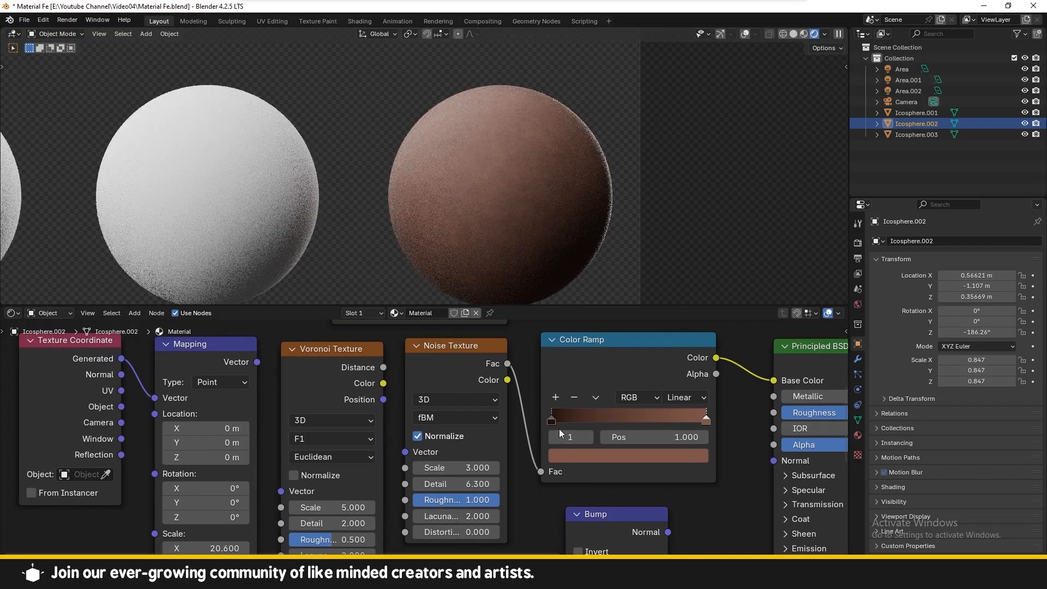
Step: Move the Color Ramp's two stops inward and adjust the light stop's color brightness
mouse_move(558, 421)
left_mouse_down()
mouse_move(639, 420)
mouse_move(610, 422)
left_mouse_up()
left_click_drag(705, 420, 685, 426)
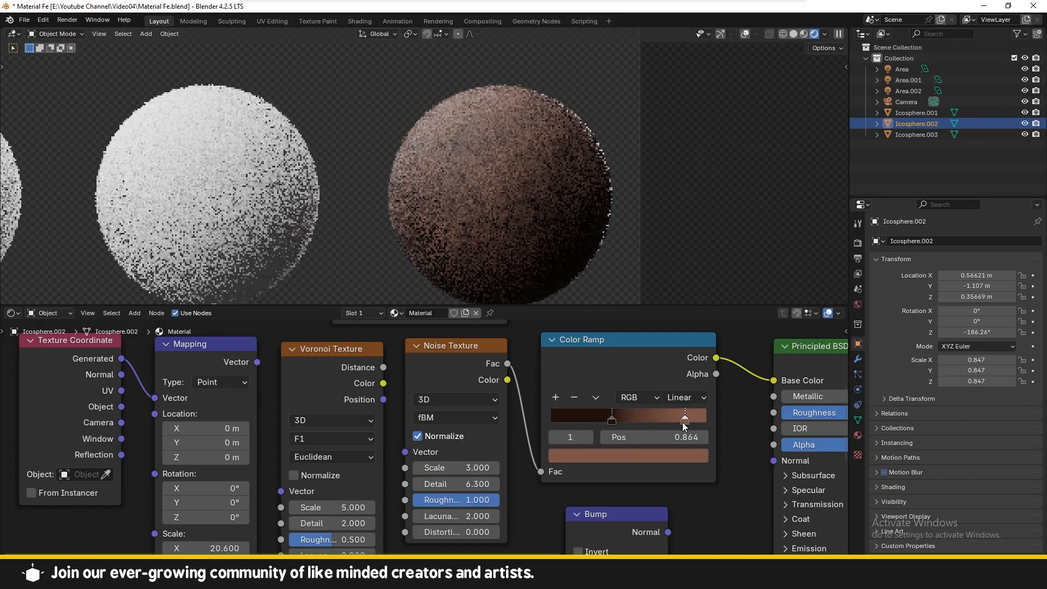
left_click(669, 454)
left_click_drag(696, 297, 695, 271)
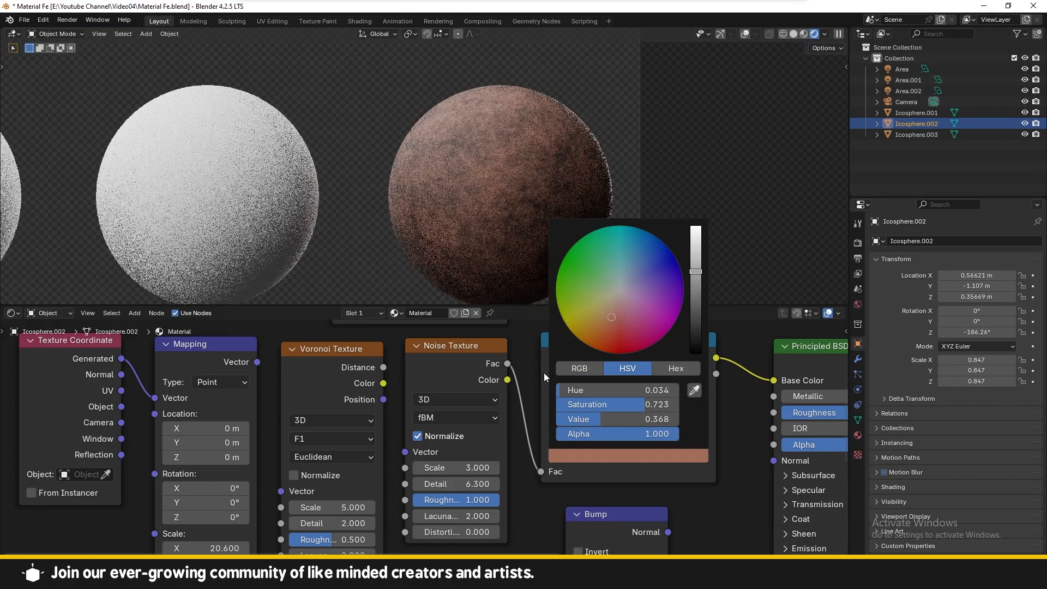
middle_click_drag(519, 474, 531, 452)
scroll(424, 439, "down", 2)
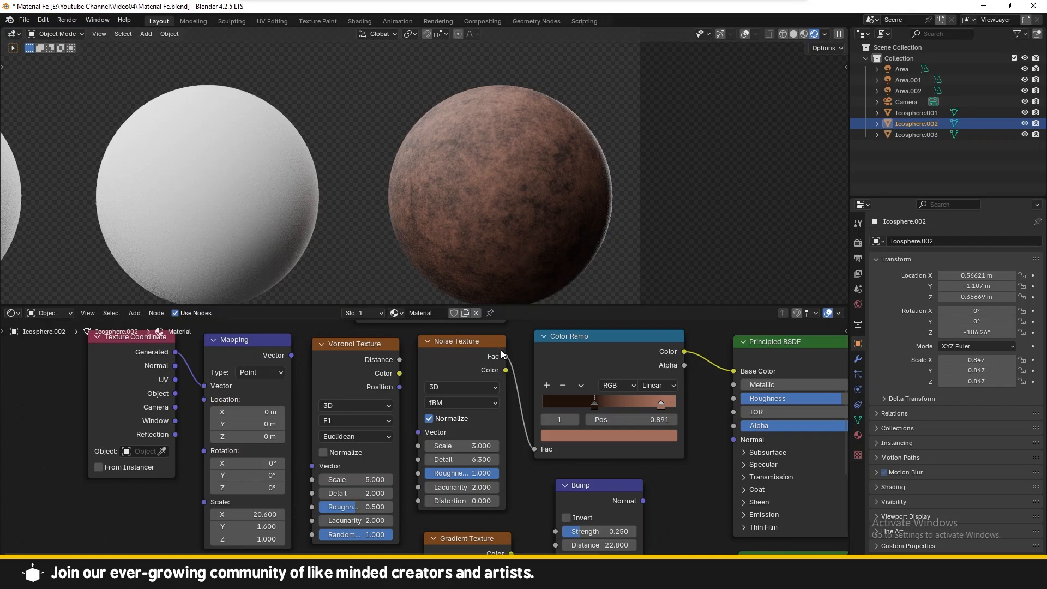
Step: Connect the Mapping Vector output to the Noise Texture's Vector input and set Mapping Scale X to 21.6
left_click_drag(292, 356, 424, 430)
middle_click_drag(424, 431, 529, 408)
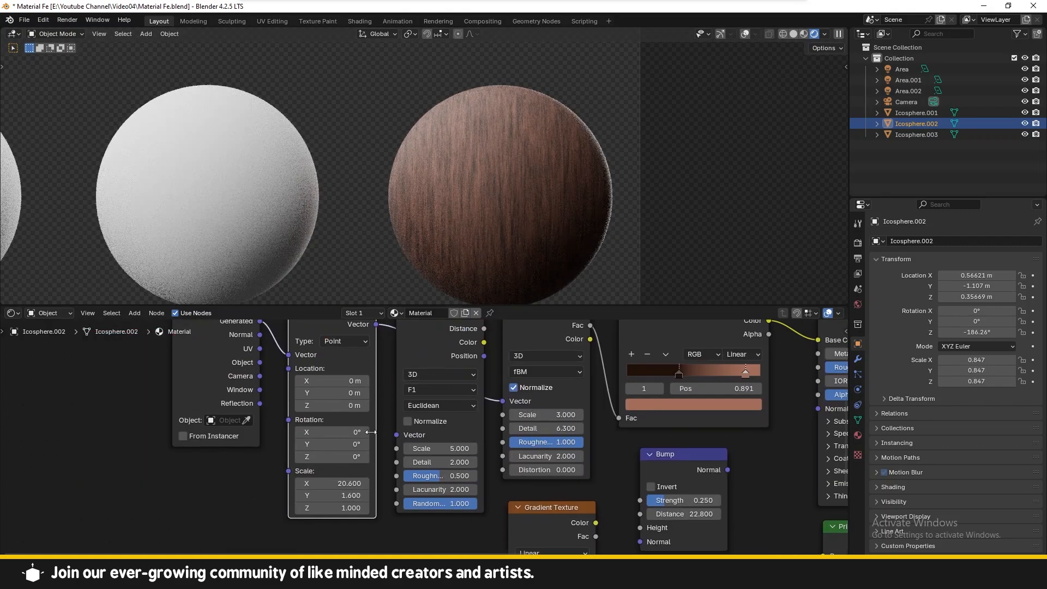
left_click_drag(354, 484, 359, 483)
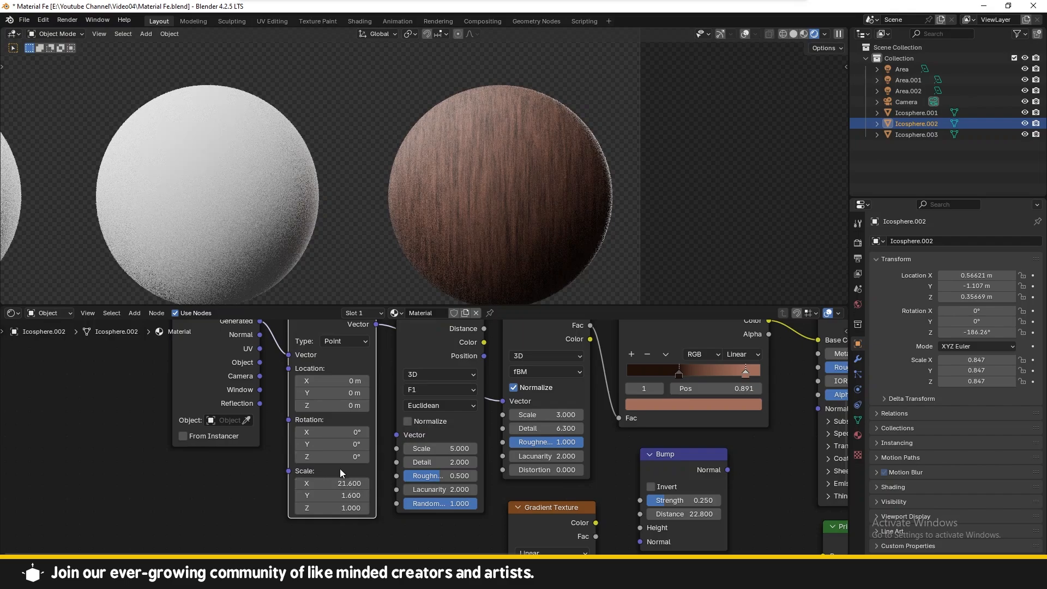
Step: Set the Noise Texture's Roughness to 1
left_click(519, 442)
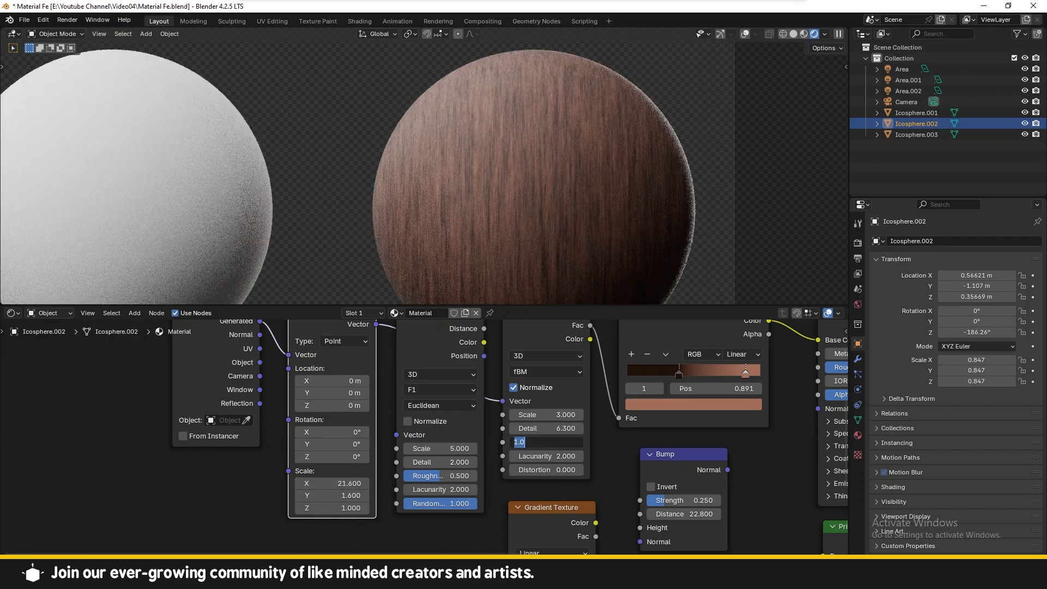
type("1")
key("Return")
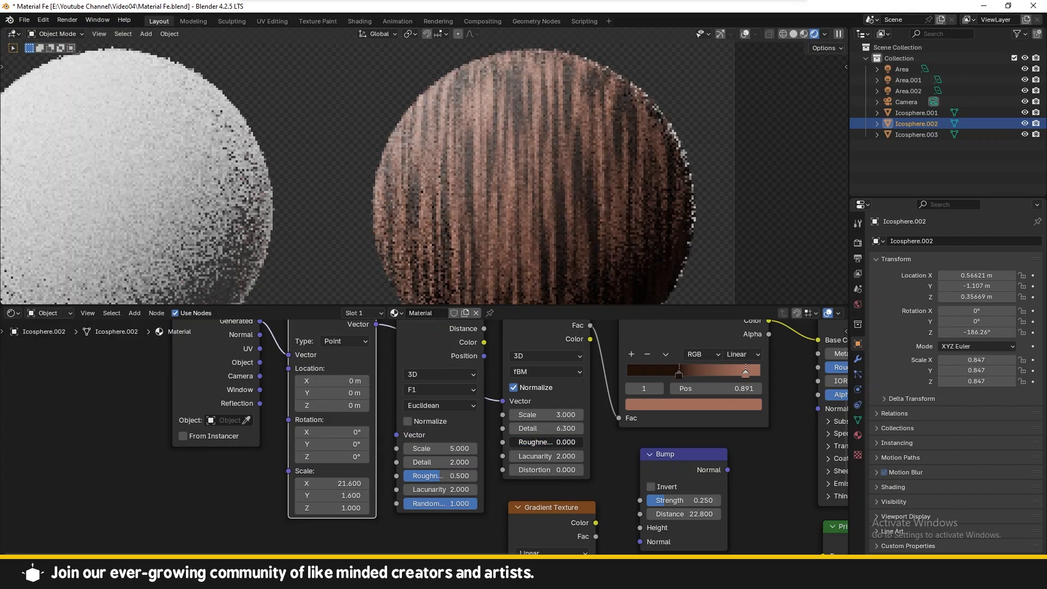
Step: Connect the Noise Texture's Fac output to the Bump node's Height input
middle_click_drag(587, 443, 450, 475)
scroll(449, 476, "down", 2)
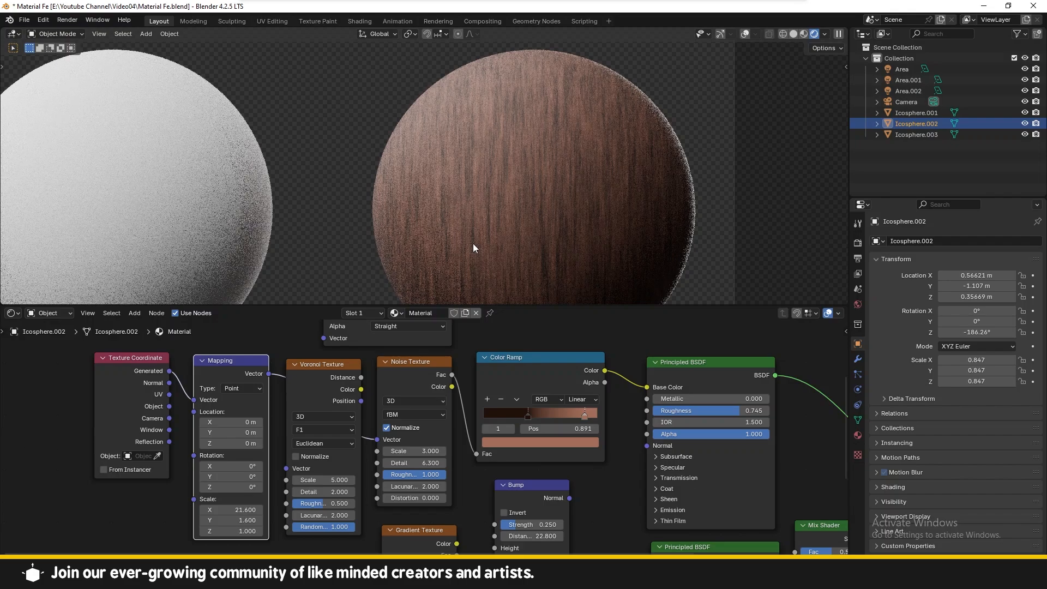
scroll(580, 208, "down", 2)
scroll(579, 207, "up", 1)
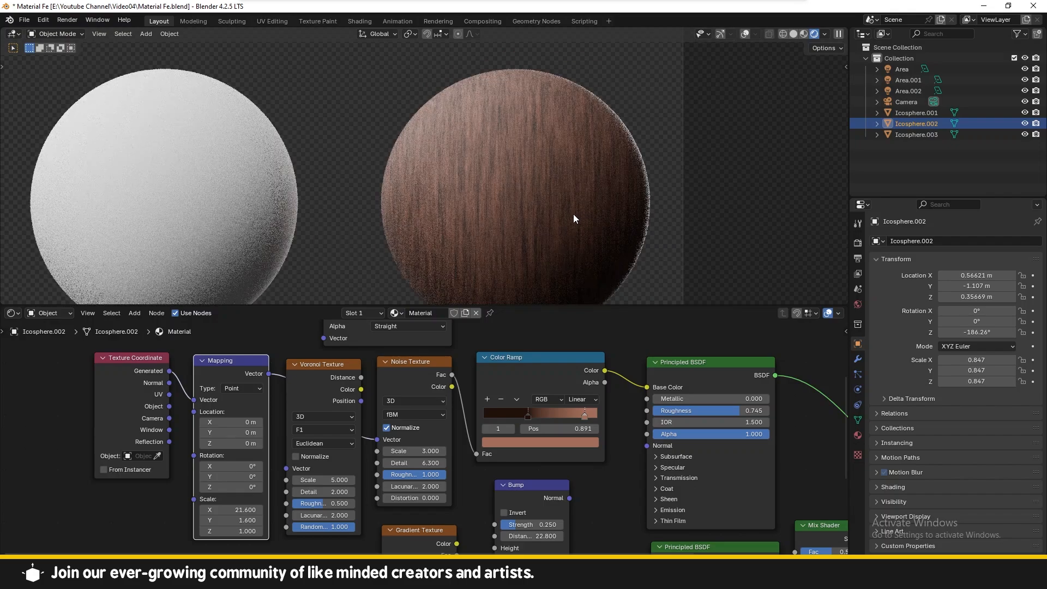
middle_click_drag(485, 341, 363, 306)
scroll(653, 129, "up", 2)
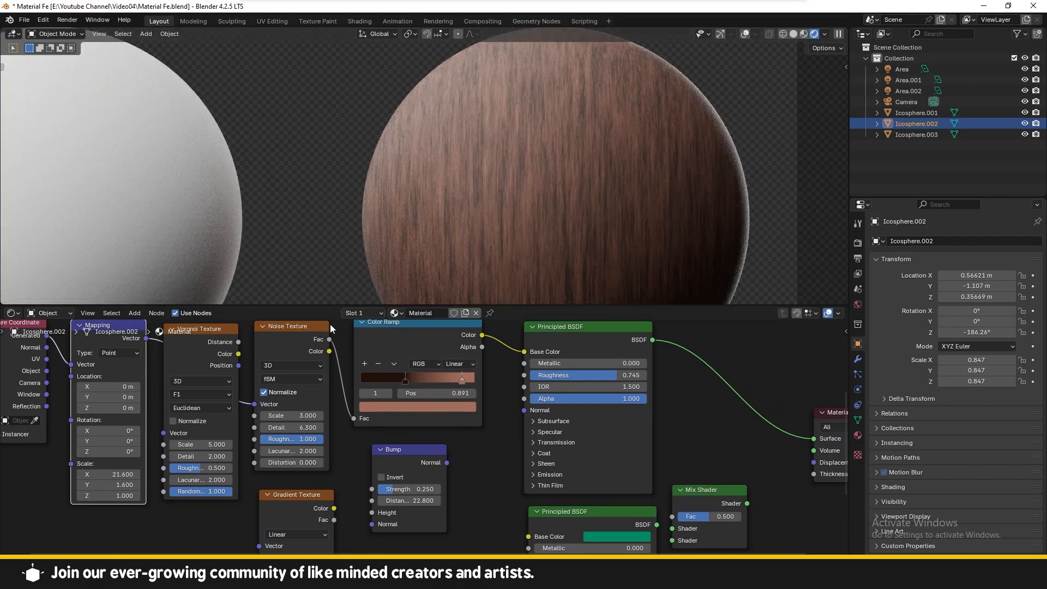
left_click_drag(329, 339, 372, 513)
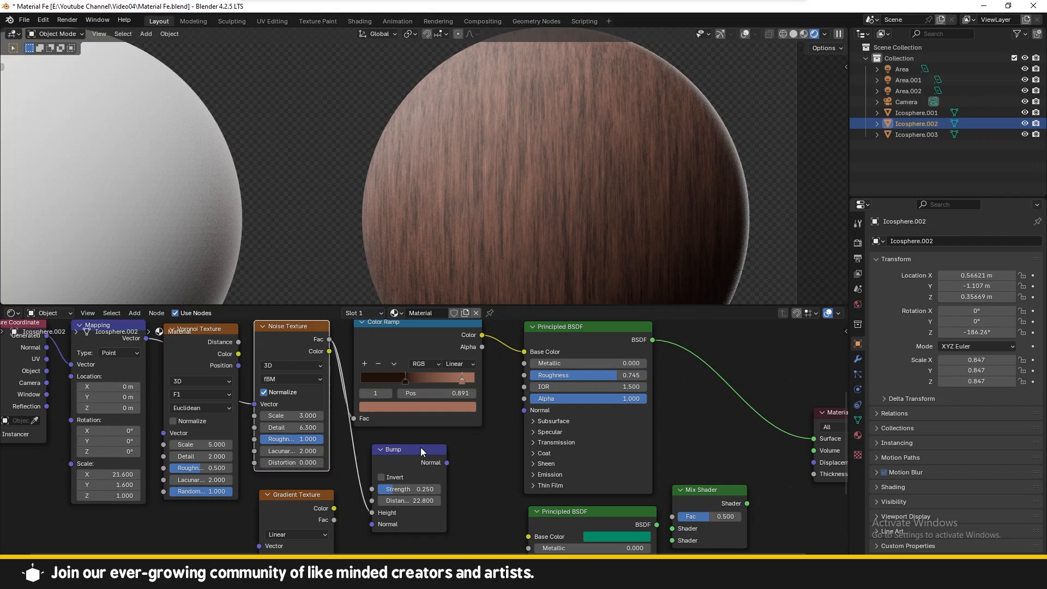
Step: Reposition the Bump node and connect its Normal output to the Principled BSDF Normal input
mouse_move(422, 450)
left_mouse_down()
mouse_move(429, 453)
mouse_move(415, 453)
left_mouse_up()
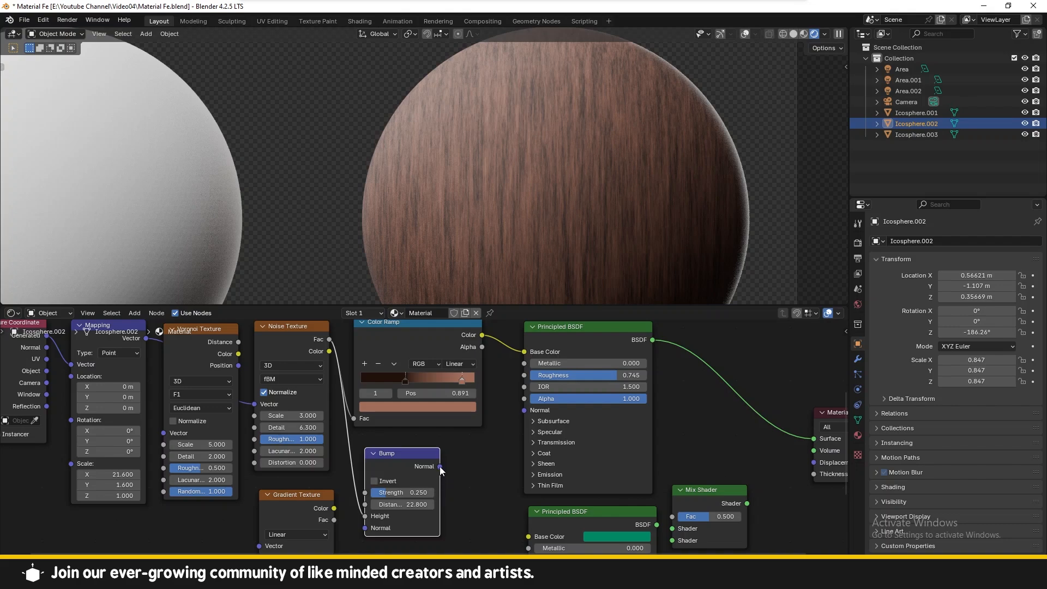
left_click_drag(440, 467, 519, 407)
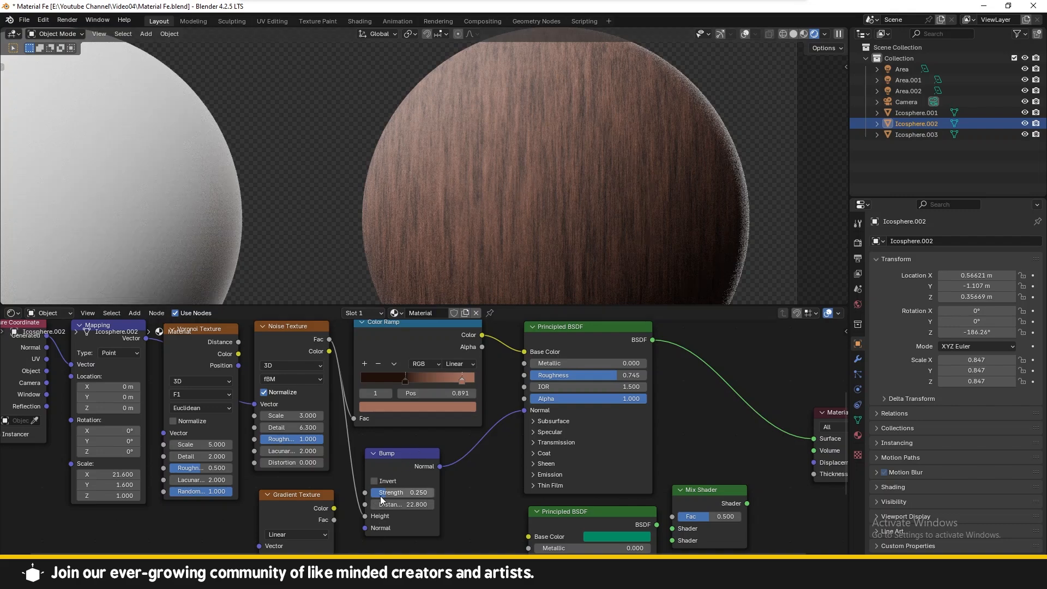
Step: Set the Bump node's Strength to 0.333
left_click_drag(381, 493, 436, 493)
scroll(607, 190, "up", 3)
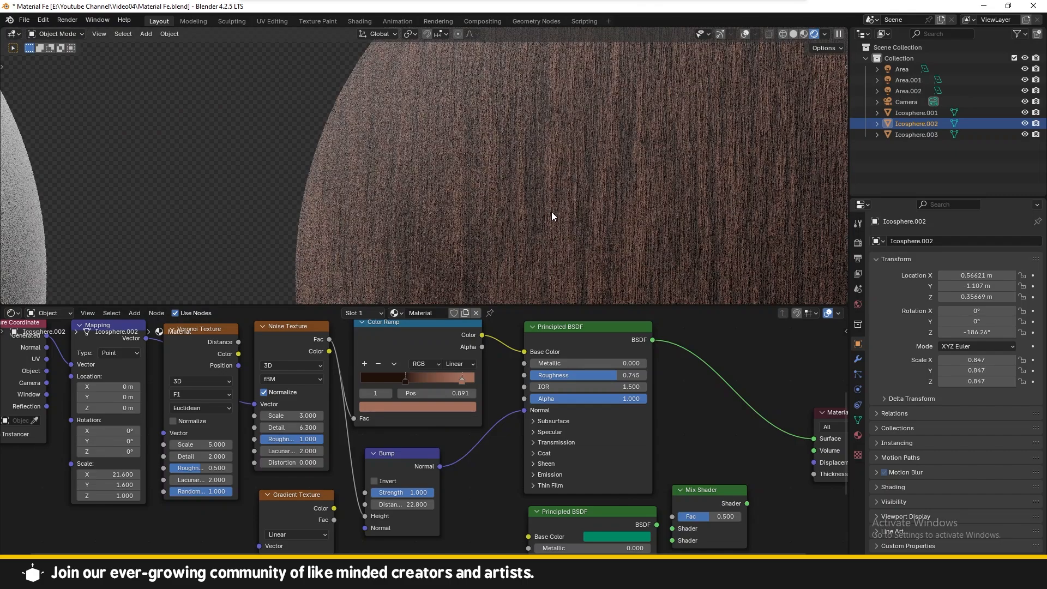
left_click_drag(417, 493, 374, 493)
Step: Set the Noise Texture's Scale to -1.3 for the wood material
scroll(549, 206, "down", 3)
scroll(542, 212, "down", 1)
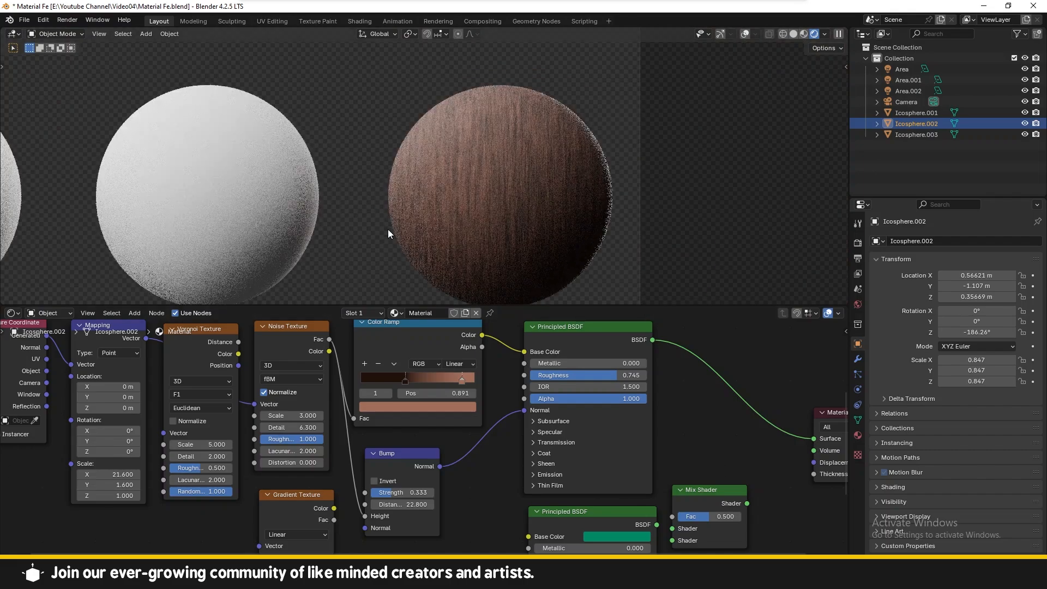
scroll(386, 230, "down", 3)
scroll(371, 230, "up", 1)
middle_click_drag(331, 230, 459, 236, "shift")
scroll(475, 246, "up", 3)
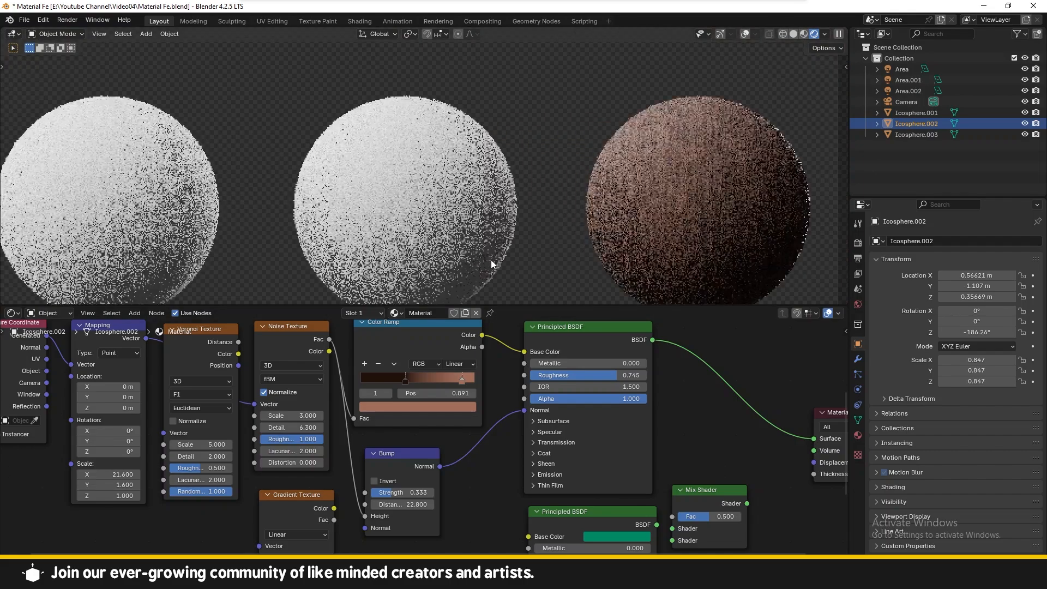
middle_click_drag(551, 197, 508, 179, "shift")
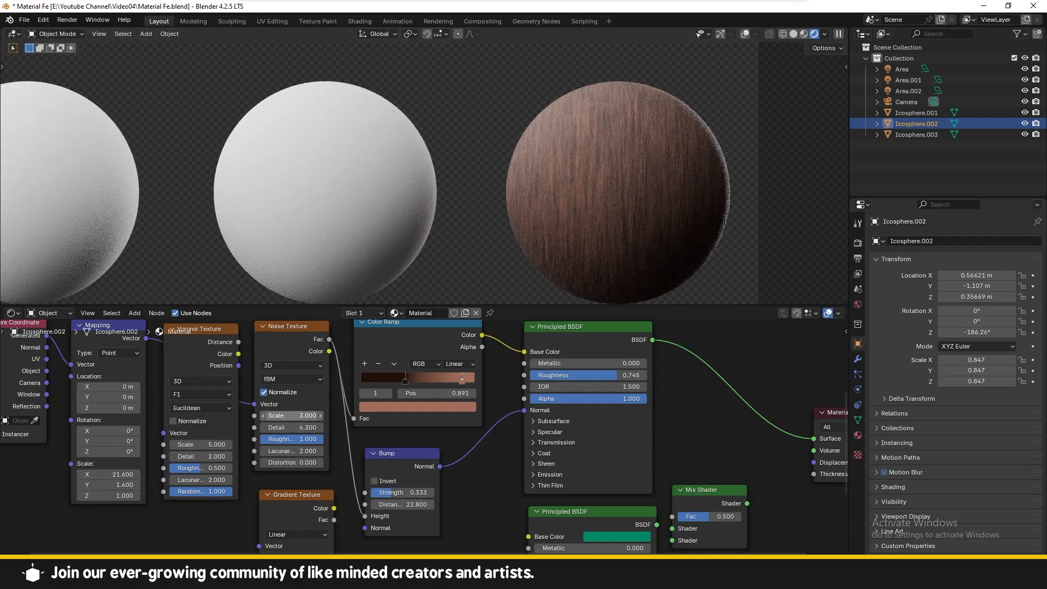
left_click_drag(292, 416, 260, 416)
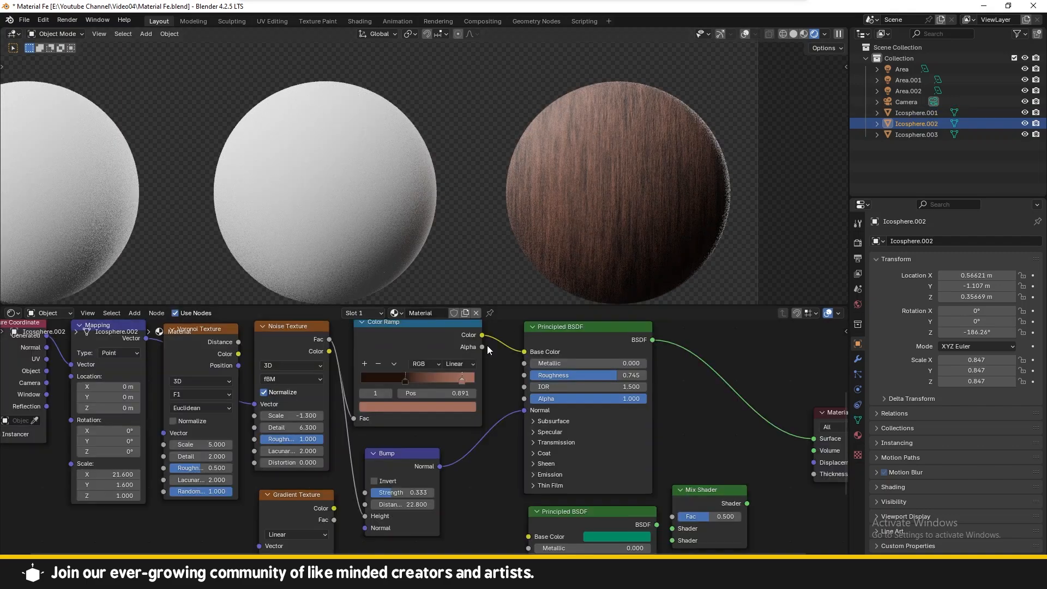
Step: Recolor the Color Ramp stops to a lighter brown-to-peach wood gradient
left_click(406, 381)
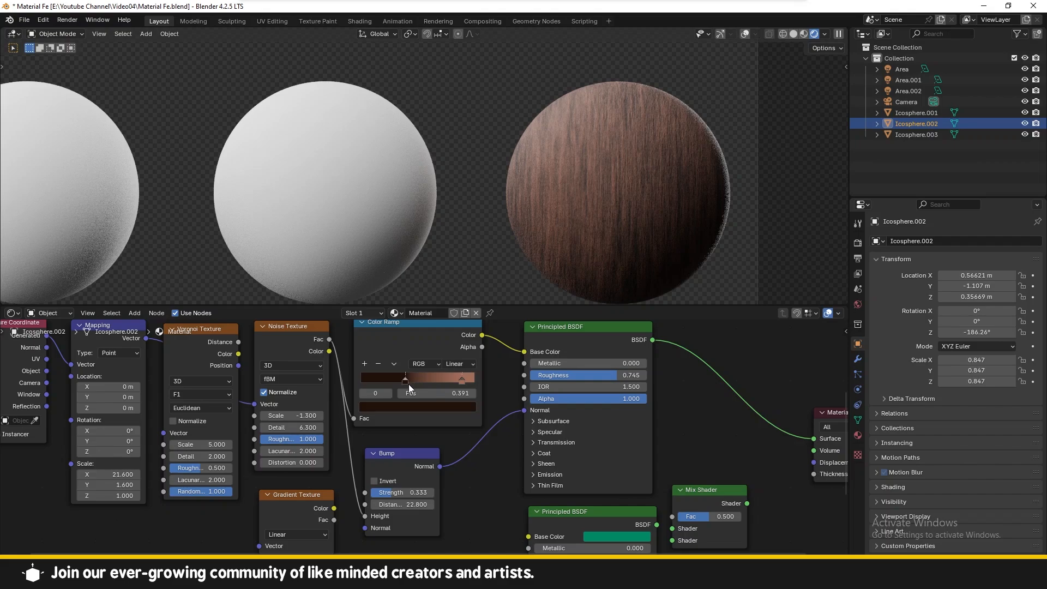
left_click(437, 407)
left_click(397, 316)
left_click_drag(468, 320, 468, 245)
left_click(462, 381)
left_click(436, 408)
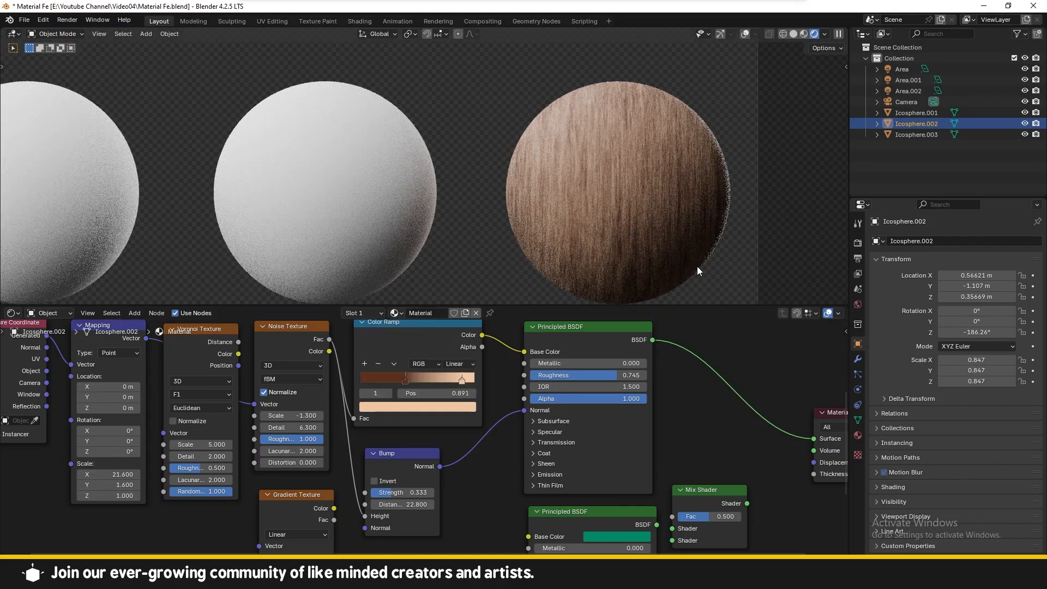
Step: Select the middle sphere and apply Shade Smooth to it
scroll(644, 273, "down", 2)
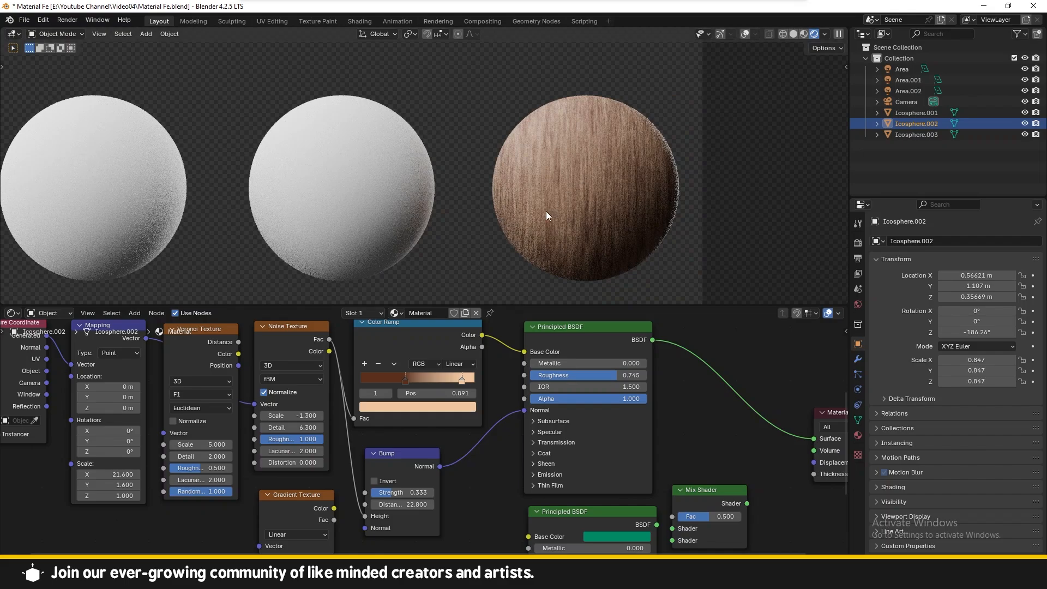
scroll(435, 234, "up", 2)
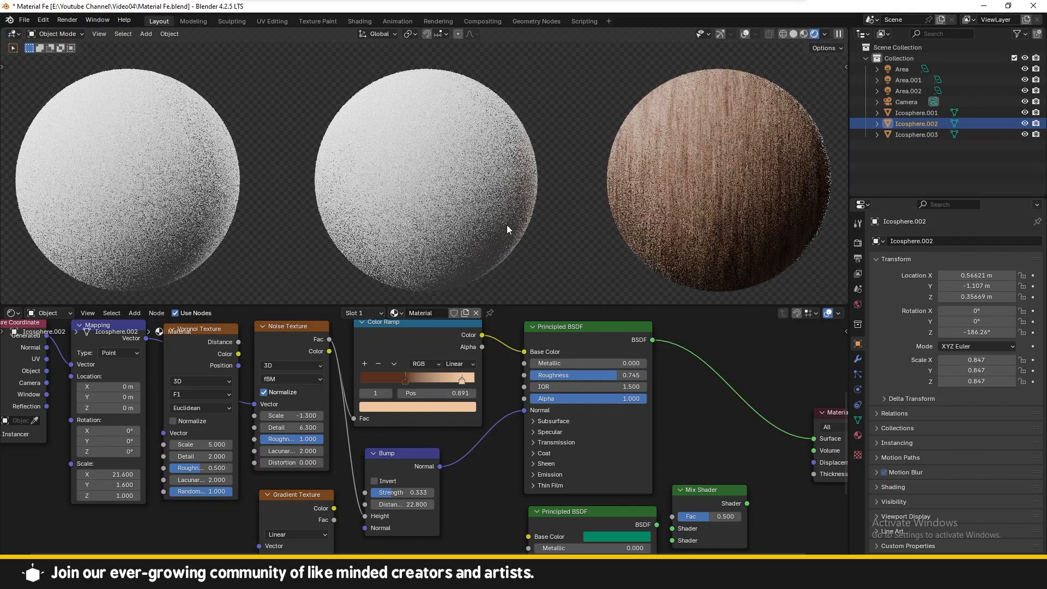
left_click(500, 222)
right_click(442, 189)
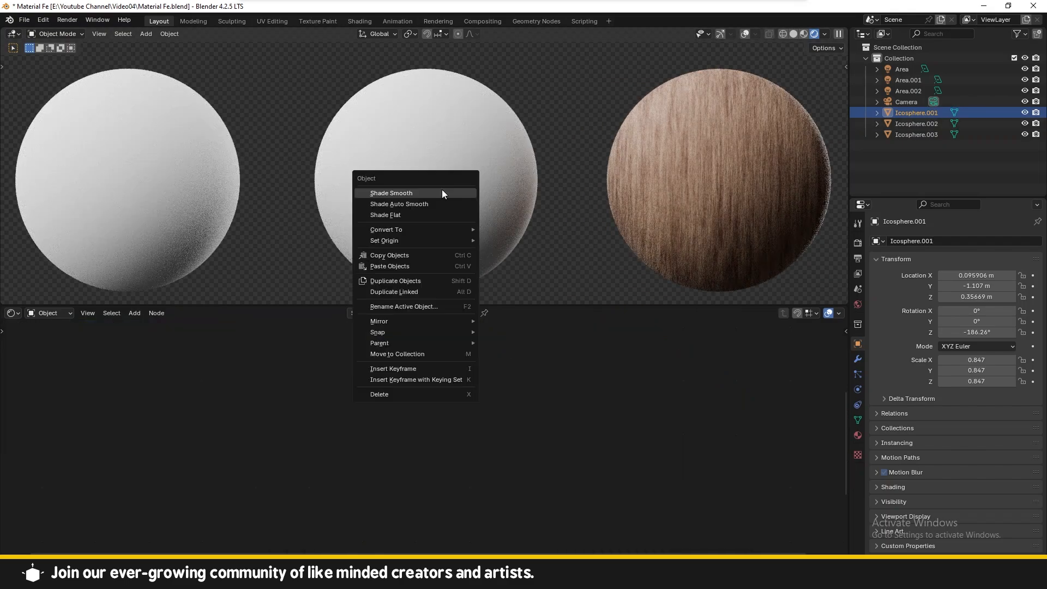
left_click(453, 190)
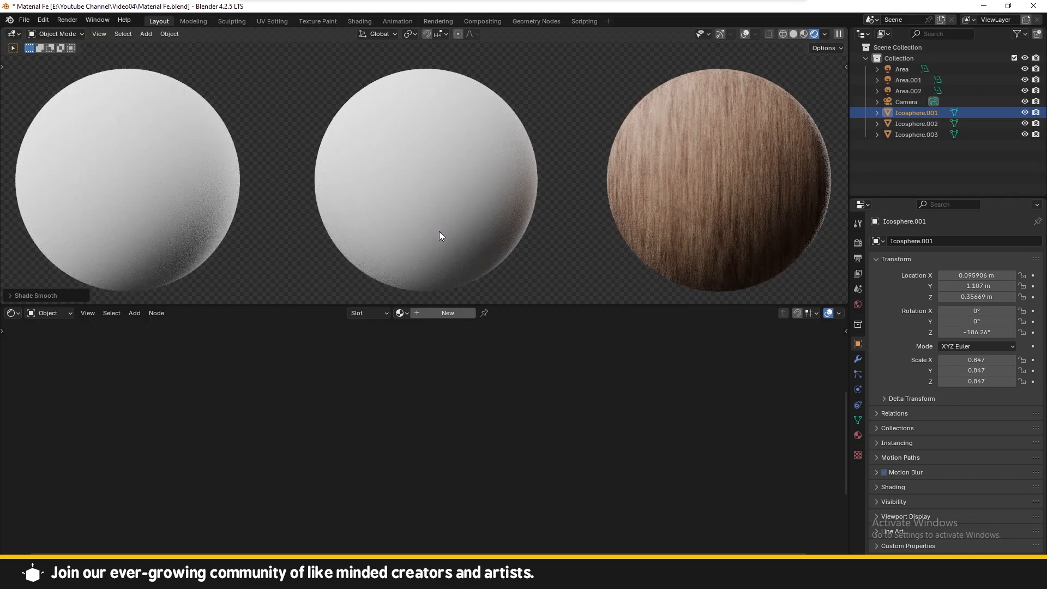
Step: Create a new material for the middle sphere and add a Color Ramp node by searching for it
left_click(442, 313)
middle_click_drag(621, 374, 592, 408)
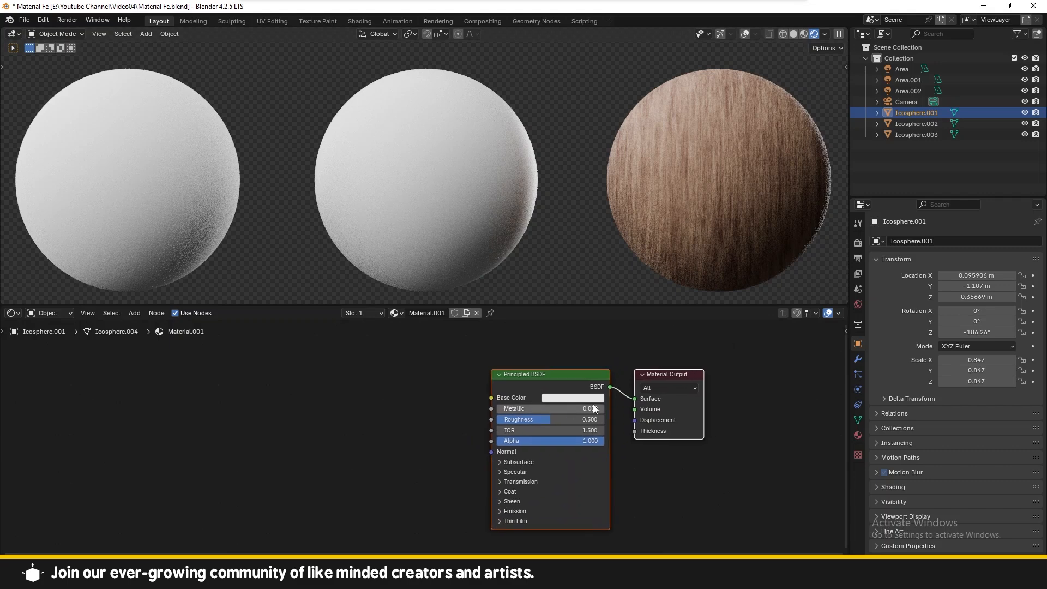
left_click(571, 384)
key("shift+a")
left_click(359, 374)
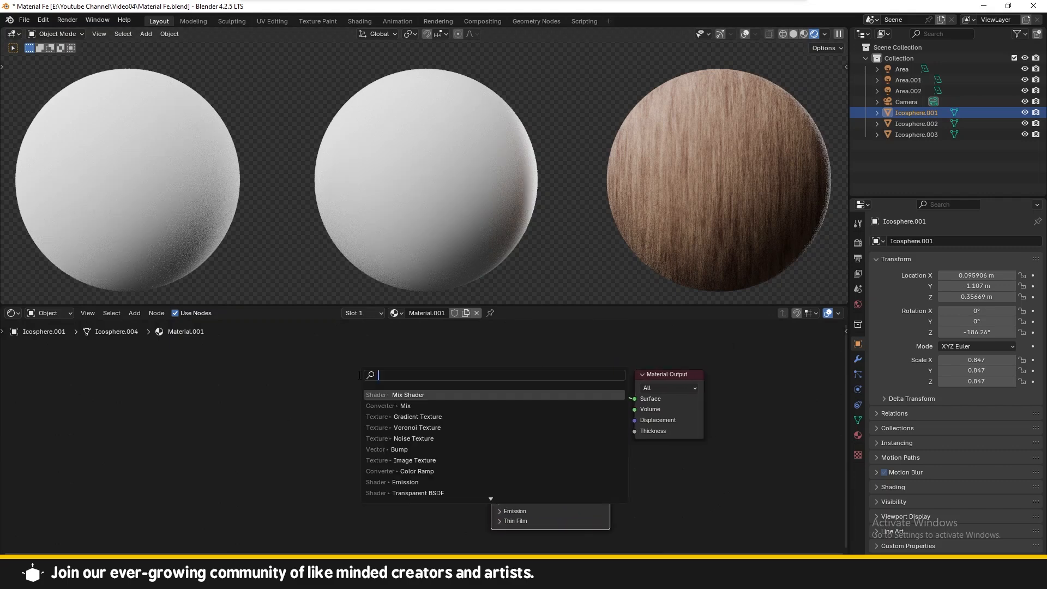
type("col")
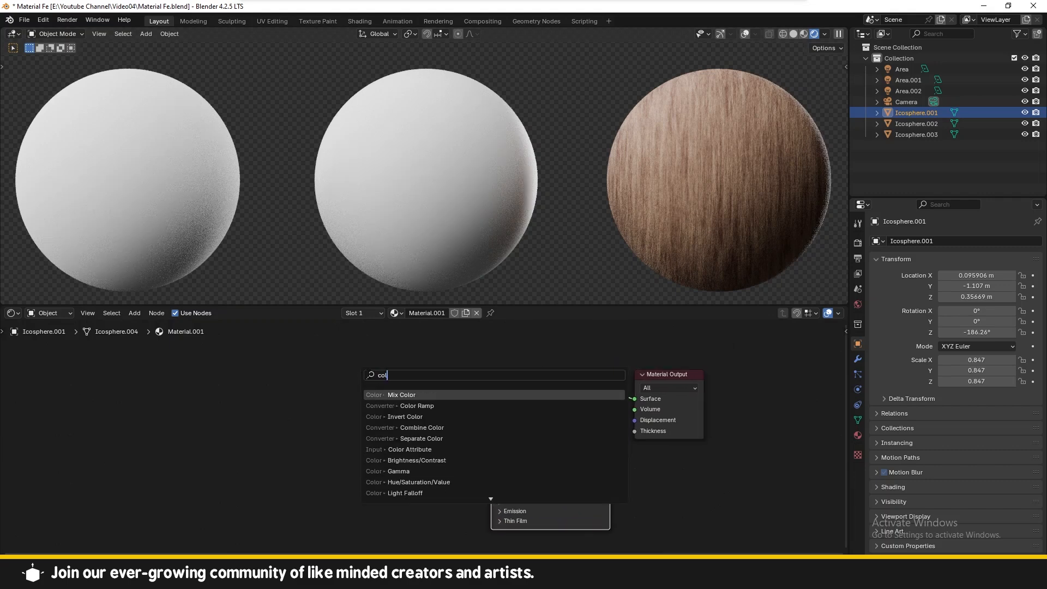
key("Down")
key("Return")
Step: Place the Color Ramp and connect its Color output to the Principled BSDF Base Color
left_click(337, 383)
left_click_drag(465, 403, 491, 398)
left_click_drag(408, 398, 390, 380)
Step: Add a Noise Texture node and connect its Fac output to the Color Ramp's Fac input
key("shift+a")
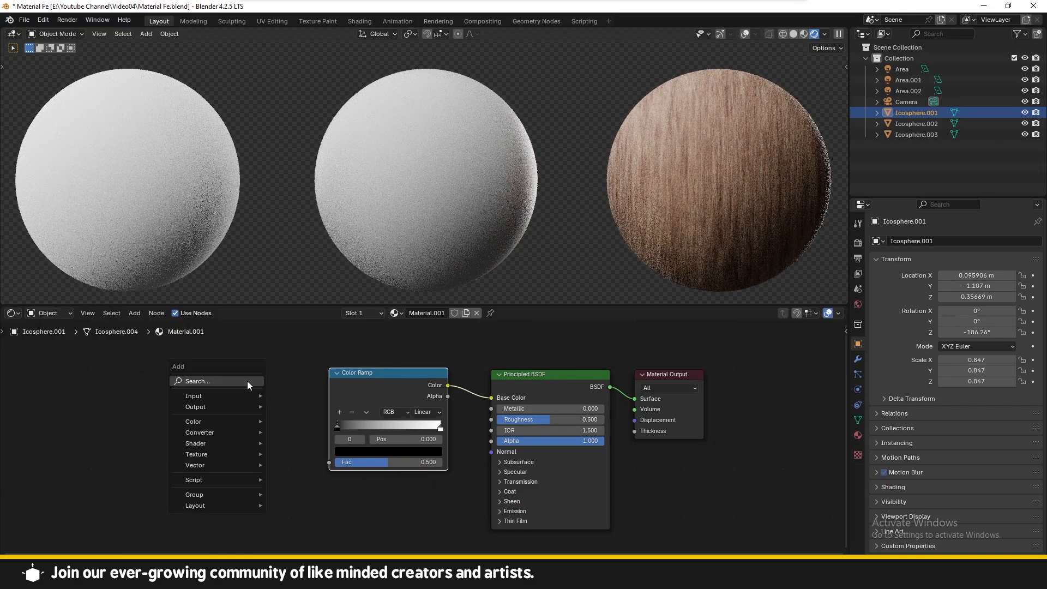
left_click(247, 380)
type("noi")
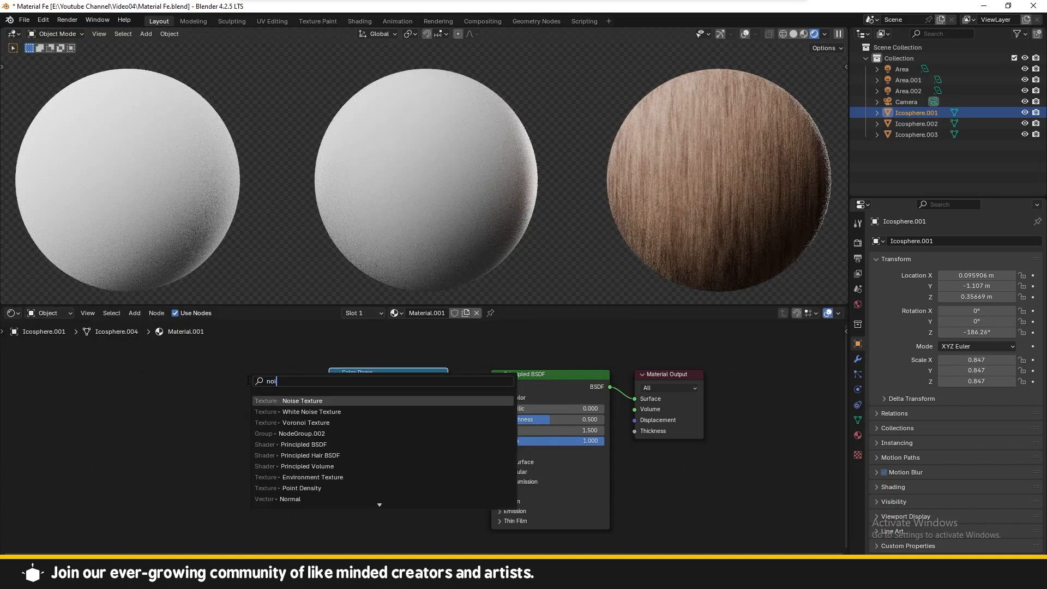
key("Return")
left_click(235, 388)
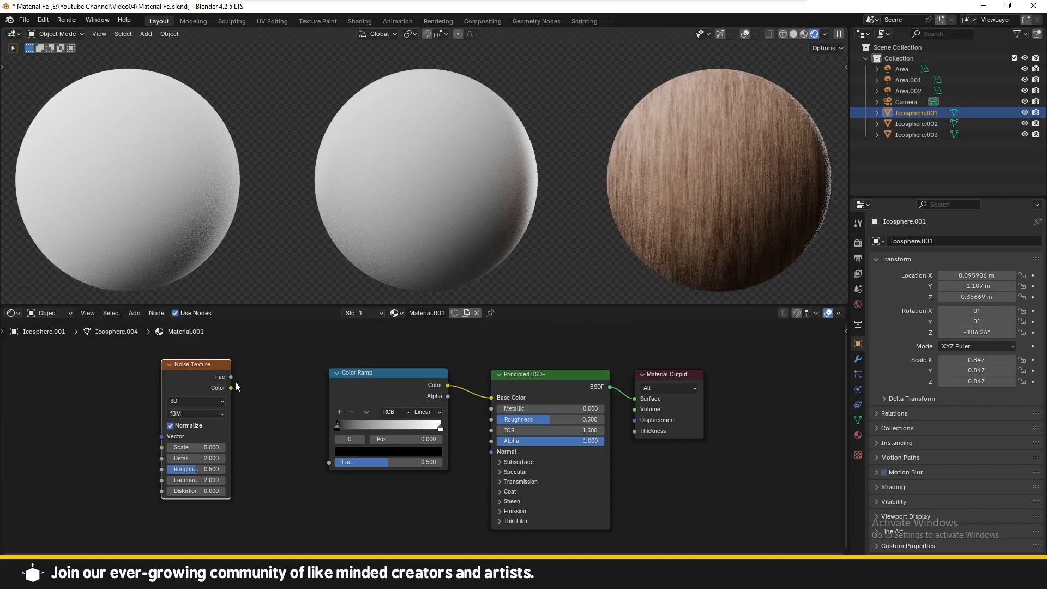
left_click_drag(231, 377, 329, 462)
left_click_drag(198, 376, 236, 384)
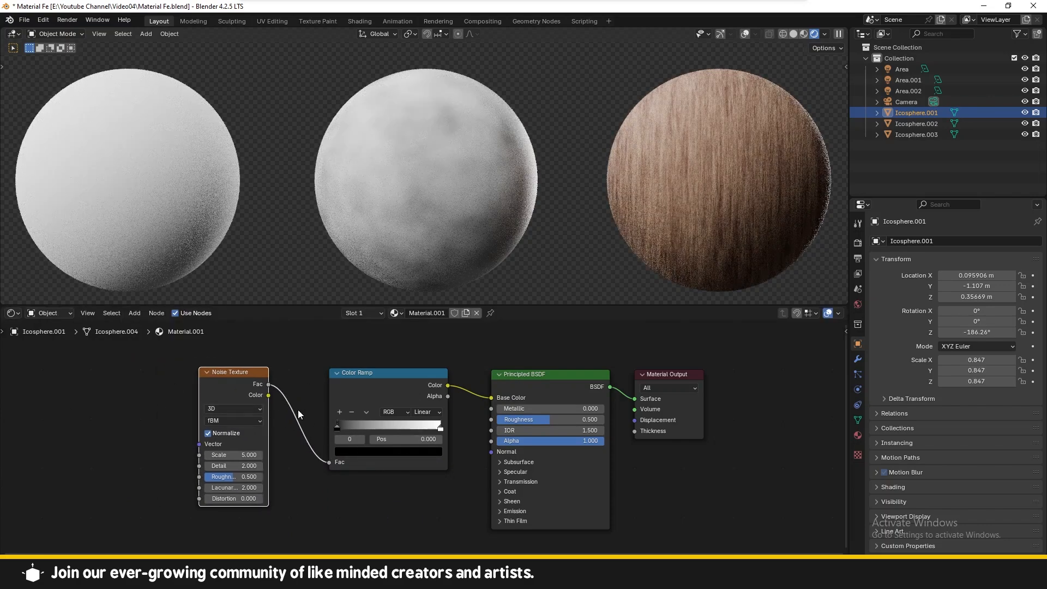
Step: Add Texture Coordinate and Mapping nodes feeding the Noise Texture and arrange them
middle_click_drag(298, 411, 397, 391)
left_click_drag(352, 361, 379, 363)
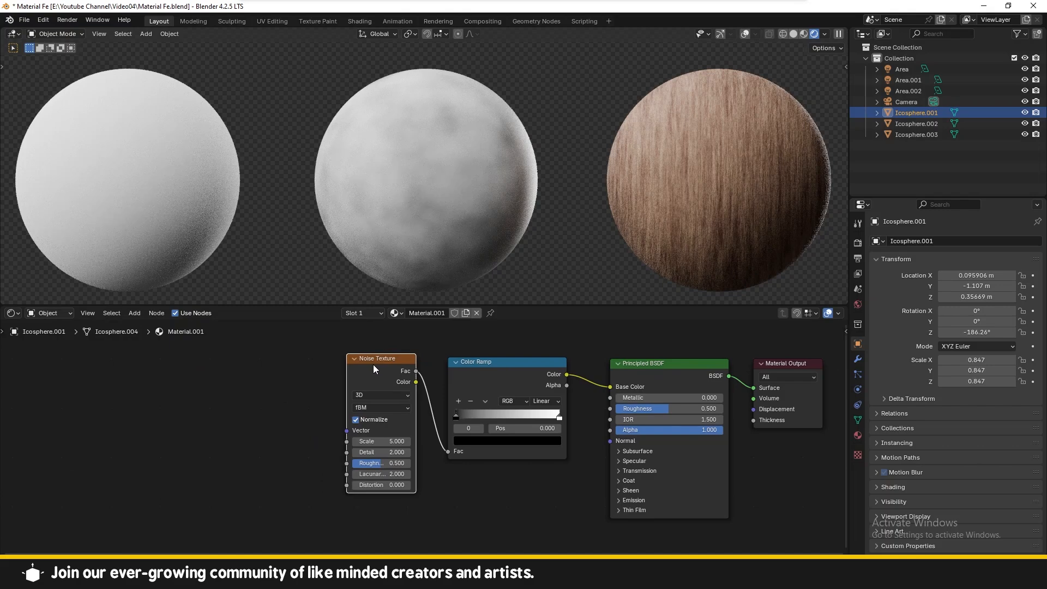
key("ctrl+t")
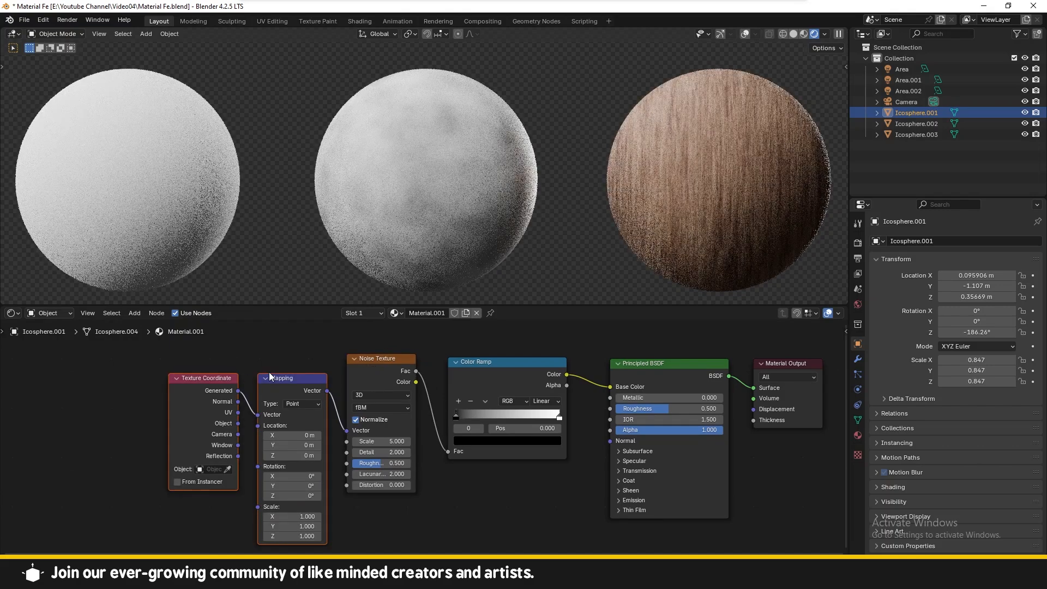
left_click_drag(282, 346, 184, 405)
left_click_drag(277, 381, 243, 359)
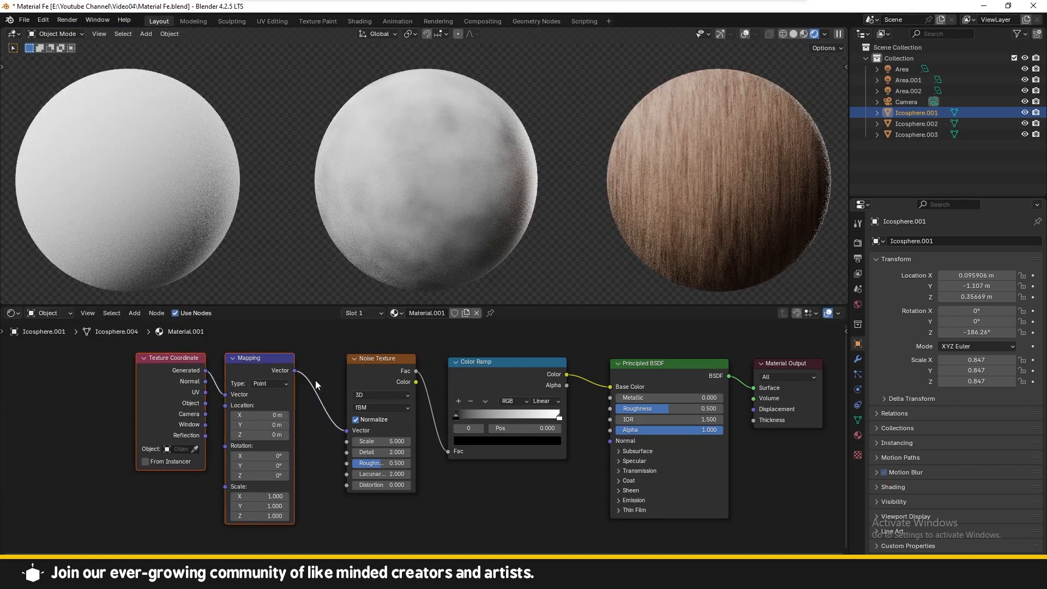
Step: Set the Mapping node's Scale X to 40.2
scroll(361, 434, "up", 3)
middle_click_drag(291, 458, 270, 452)
scroll(229, 494, "up", 5)
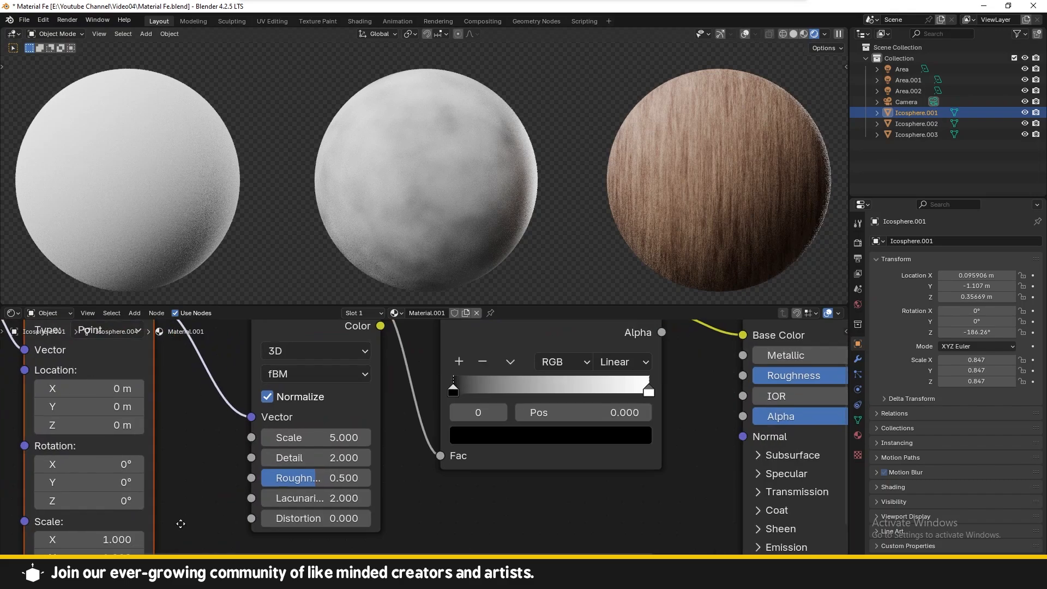
middle_click_drag(180, 522, 295, 466)
left_click_drag(213, 482, 338, 482)
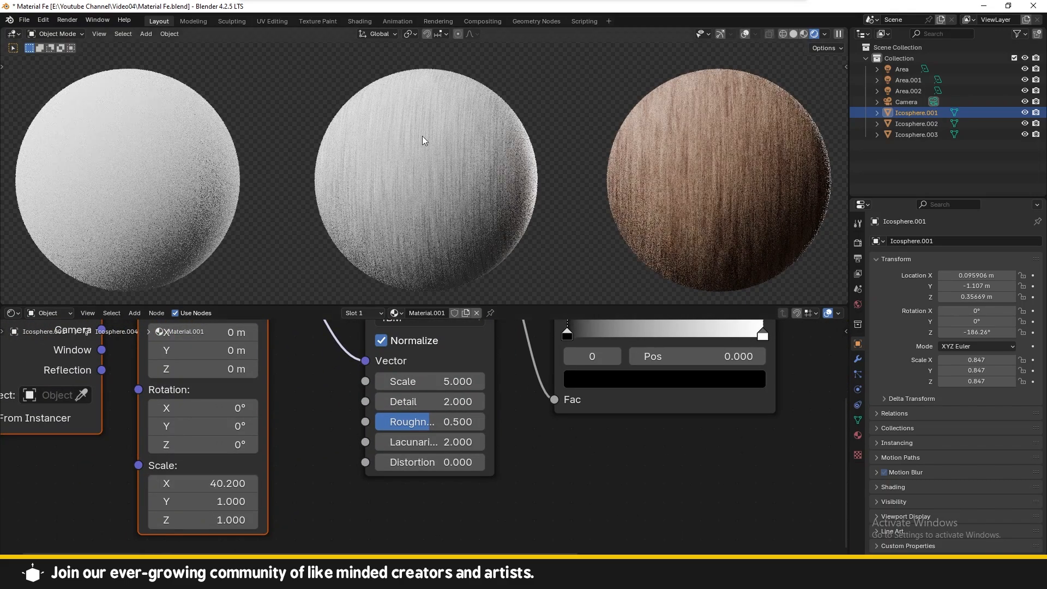
Step: Set the Mapping node's Scale X to 22.7
left_click_drag(191, 483, 142, 483)
scroll(349, 403, "down", 3)
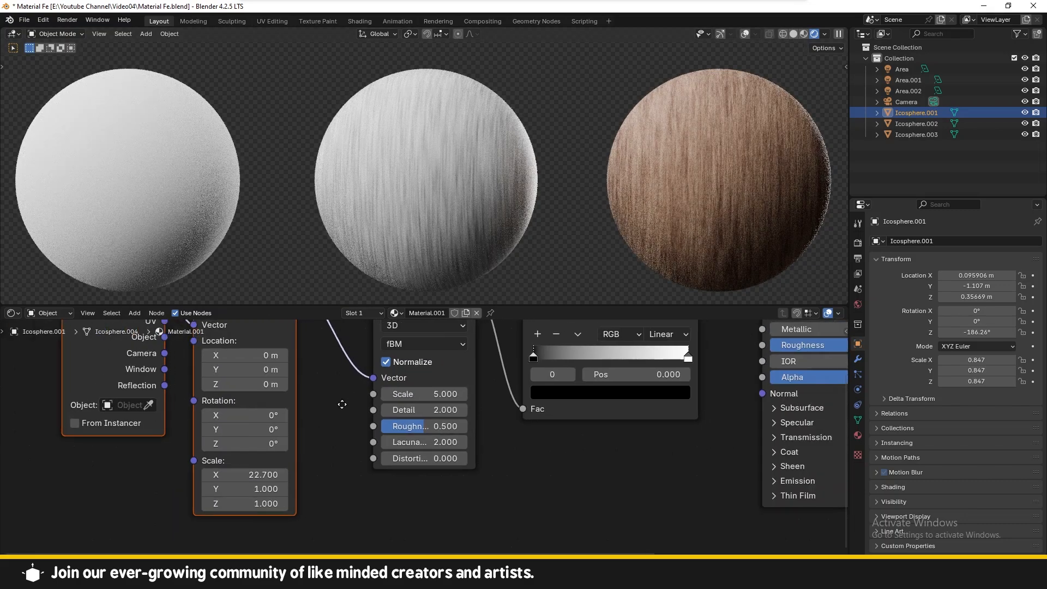
Step: Set the Principled BSDF Metallic to 1.000 and Roughness to 0.473
middle_click_drag(347, 401, 168, 458)
middle_click_drag(433, 429, 296, 466)
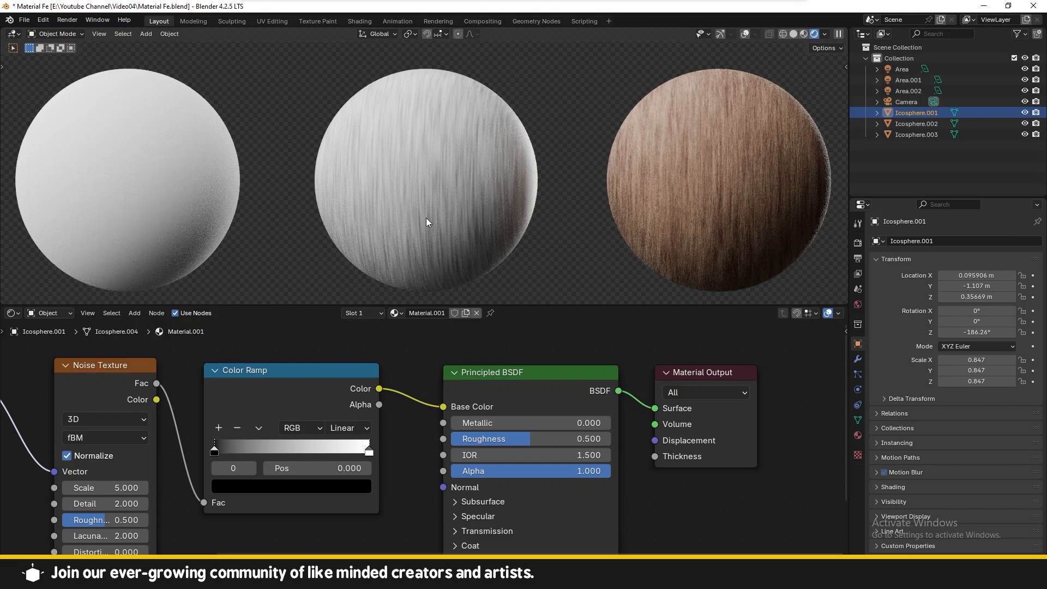
left_click_drag(473, 423, 627, 424)
mouse_move(506, 439)
left_mouse_down()
mouse_move(473, 440)
mouse_move(502, 439)
left_mouse_up()
left_click_drag(473, 419, 442, 420)
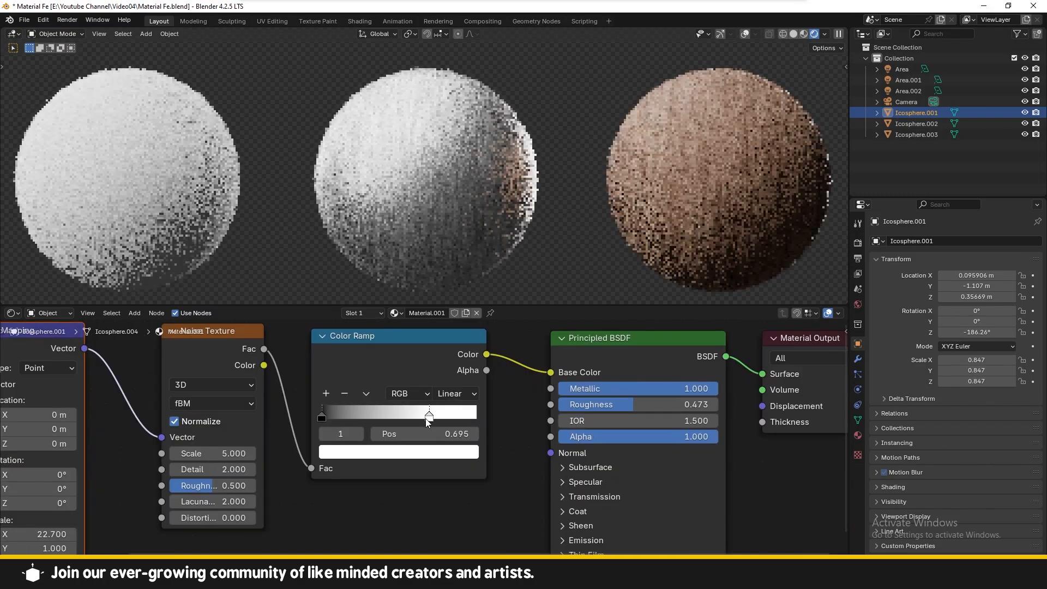
Step: Move the Color Ramp's white stop to position 0.614
scroll(351, 463, "down", 2)
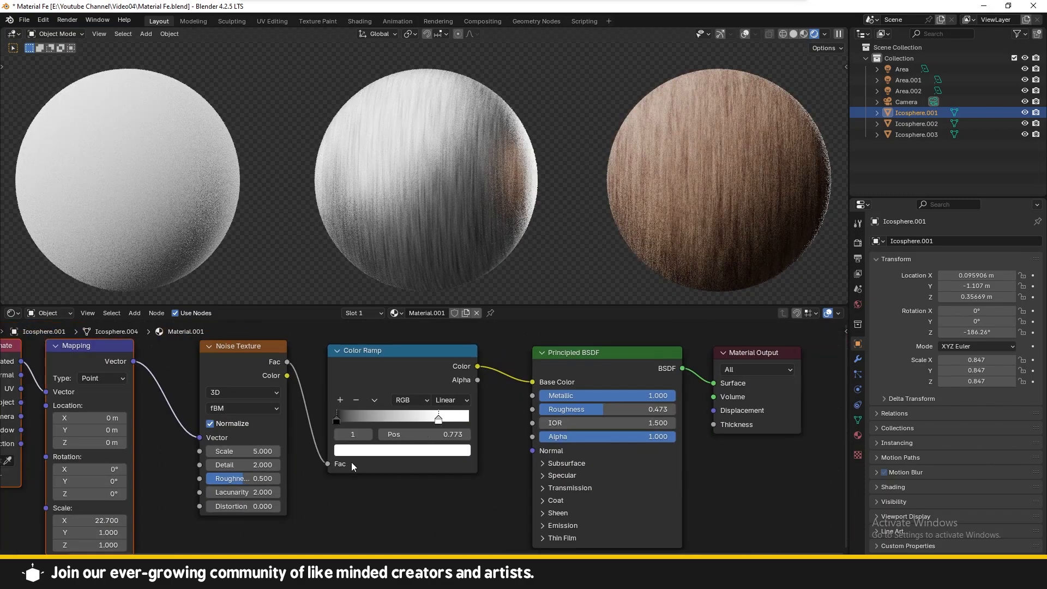
middle_click_drag(351, 463, 331, 444)
left_click_drag(417, 396, 385, 401)
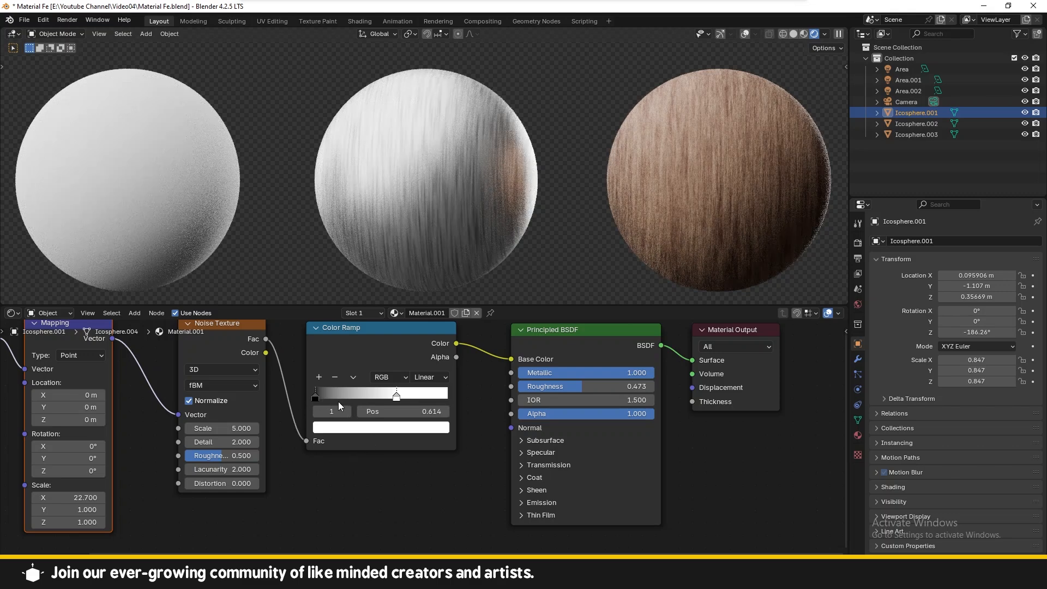
Step: Set the Mapping node's Scale X to 57.6
left_click_drag(81, 496, 158, 497)
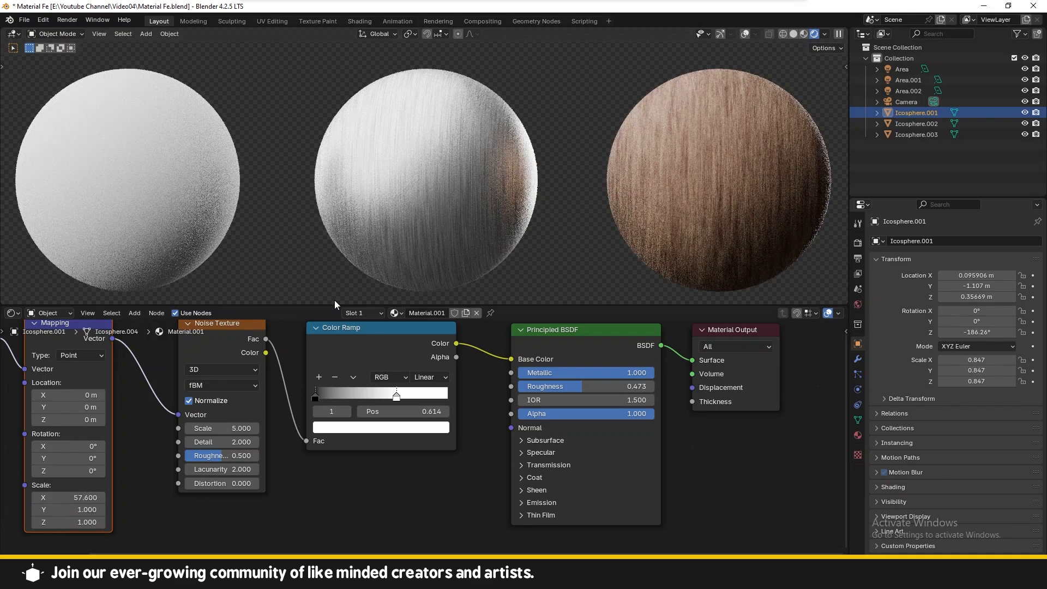
Step: Add a Bump node and connect its Normal output to the Principled BSDF Normal input
key("shift+a")
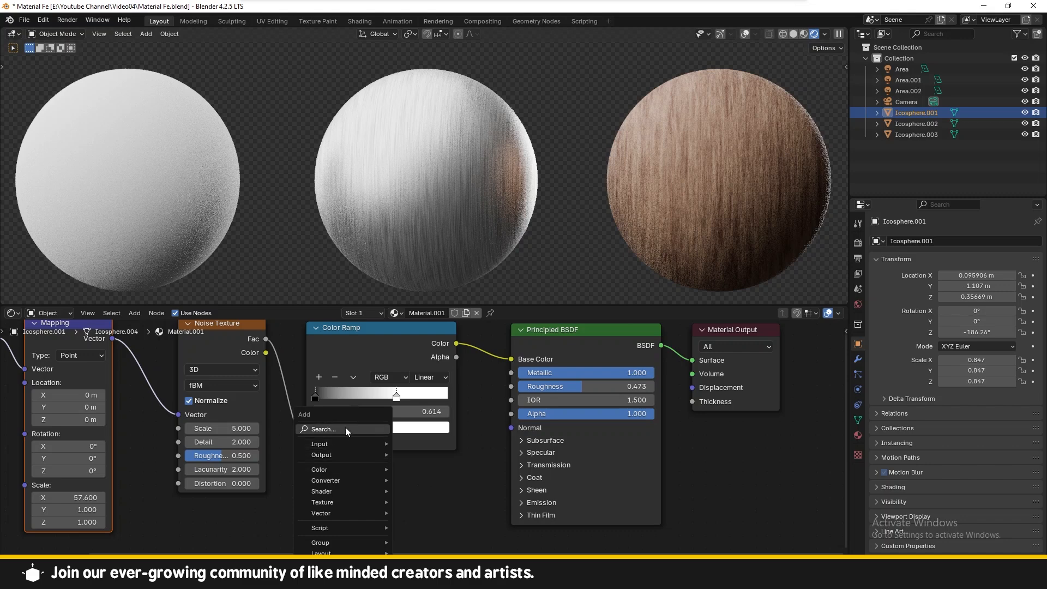
type("bum")
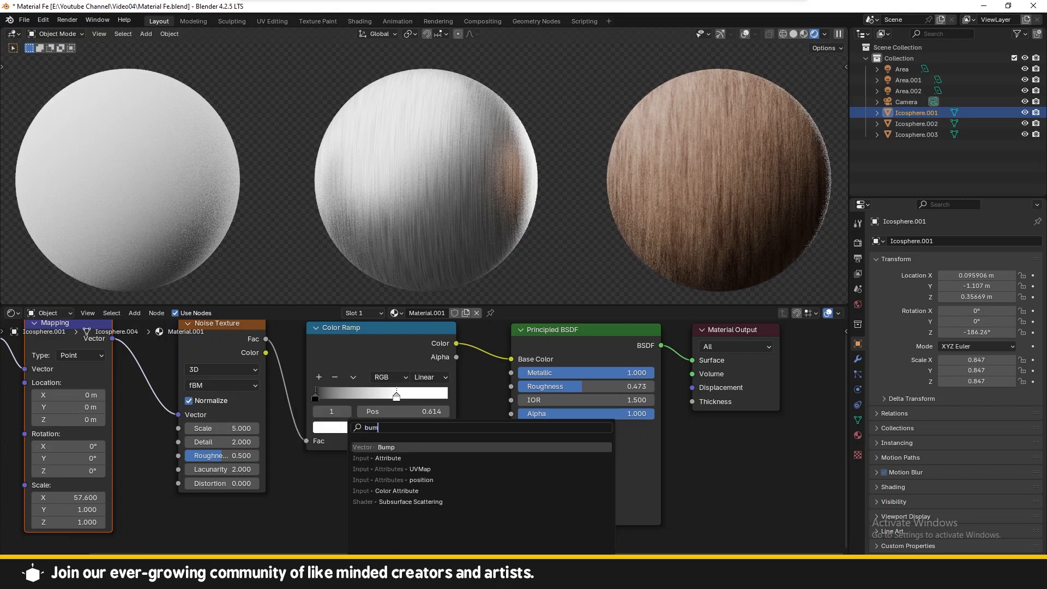
key("Return")
left_click(434, 482)
left_click_drag(425, 477, 513, 428)
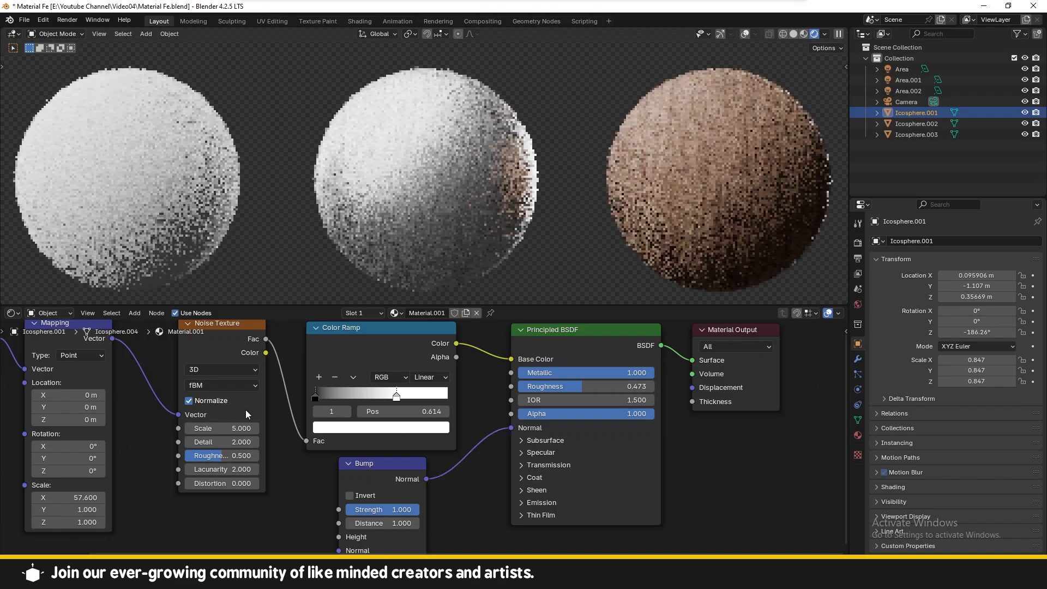
Step: Connect the Noise Texture Fac output to the Bump Height input and set Bump Strength to 0.133
left_click_drag(266, 339, 346, 511)
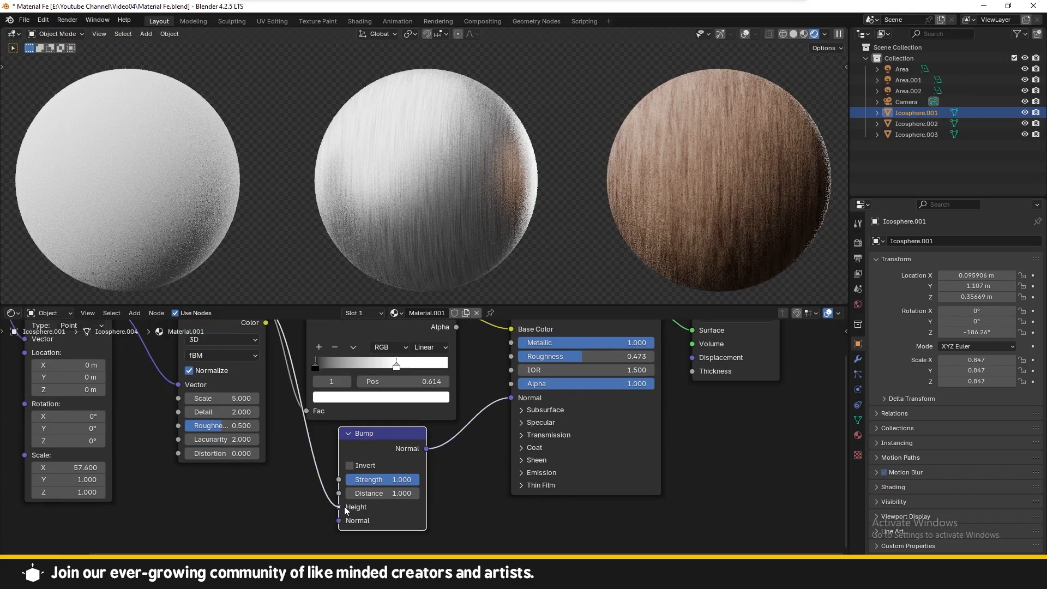
middle_click_drag(293, 492, 267, 496)
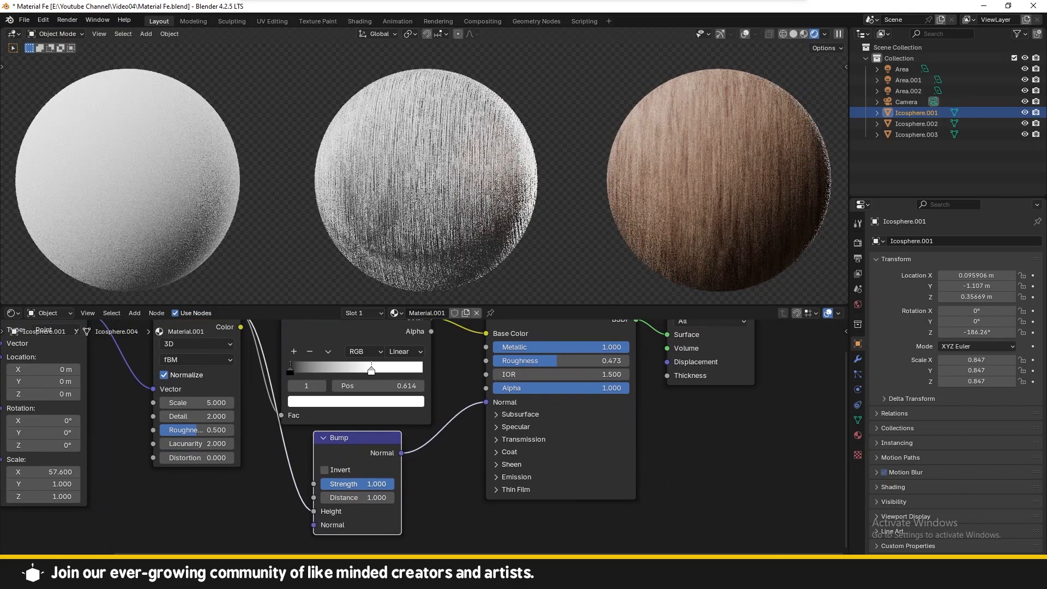
left_click_drag(357, 484, 329, 484)
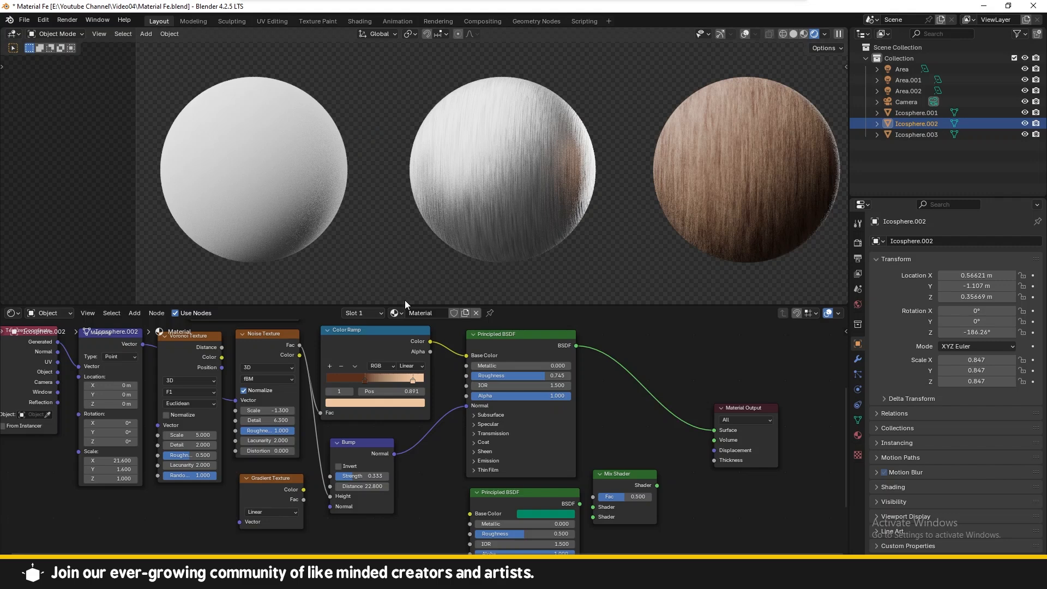
Step: Examine the node tree of the wood sphere's material
scroll(274, 362, "down", 2)
middle_click_drag(274, 362, 248, 407)
scroll(281, 414, "down", 2)
middle_click_drag(310, 369, 281, 429)
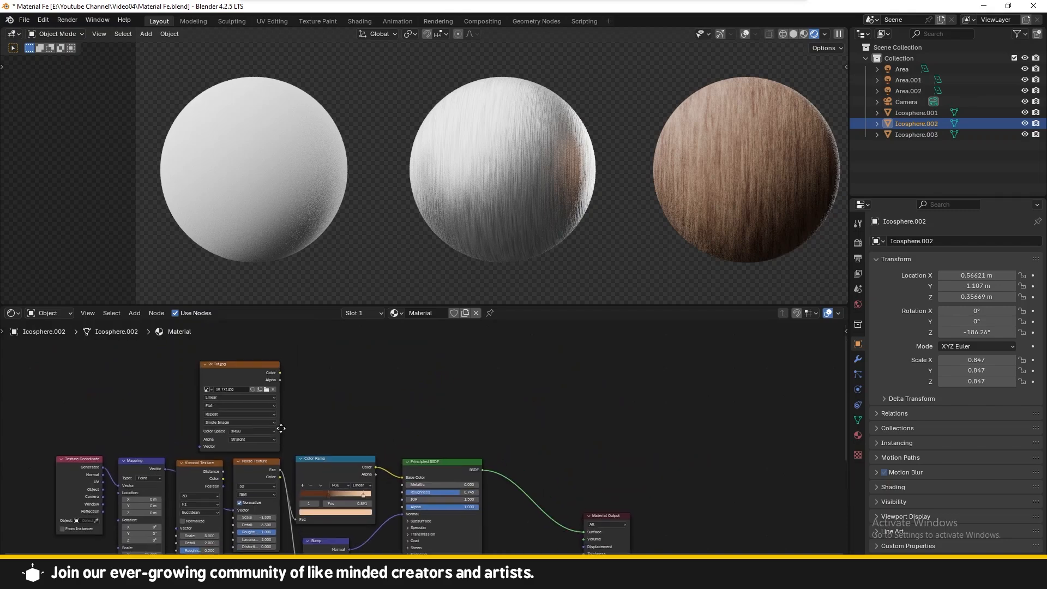
left_click_drag(241, 377, 335, 359)
scroll(334, 359, "down", 1)
scroll(376, 374, "up", 6)
middle_click_drag(377, 375, 383, 385)
scroll(378, 358, "down", 1)
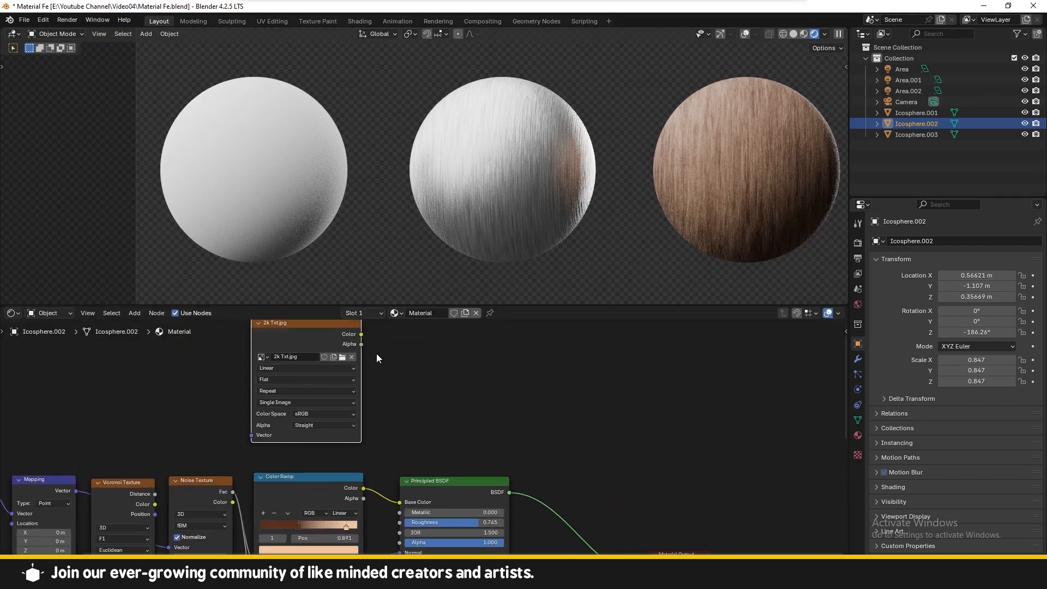
Step: Select the left sphere and create a new material for it
left_click(443, 232)
left_click(683, 186)
scroll(447, 431, "down", 5)
left_click(457, 235)
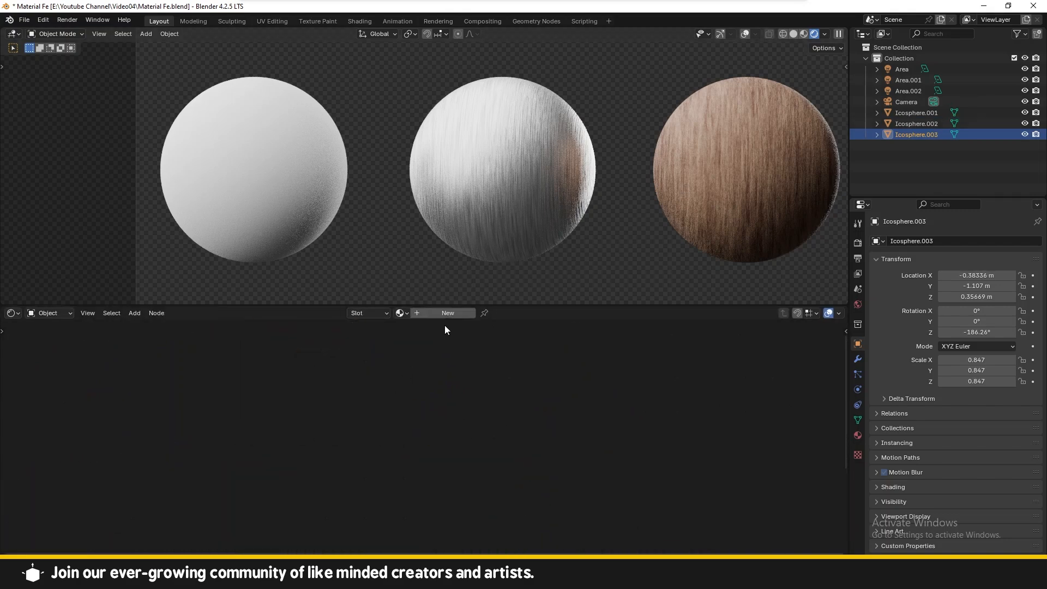
left_click(445, 315)
Step: Add an Image Texture node to the new material
key("shift+a")
left_click(345, 385)
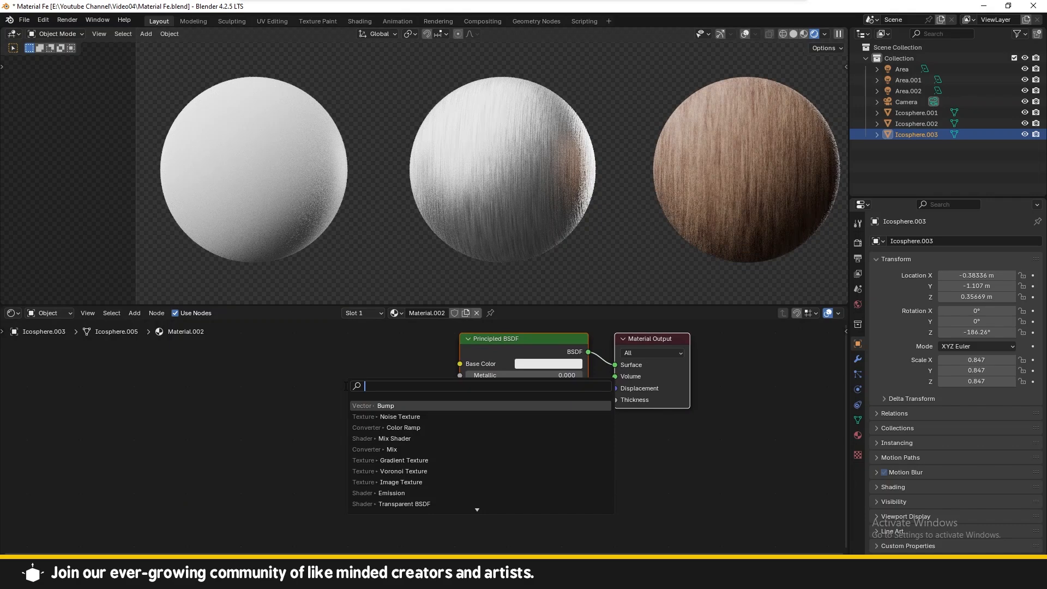
type("im")
key("Return")
left_click(254, 413)
Step: Set the Principled BSDF Base Color to orange, Metallic to 1.000 and Roughness to 0.414
key("shift+a")
left_click(327, 360)
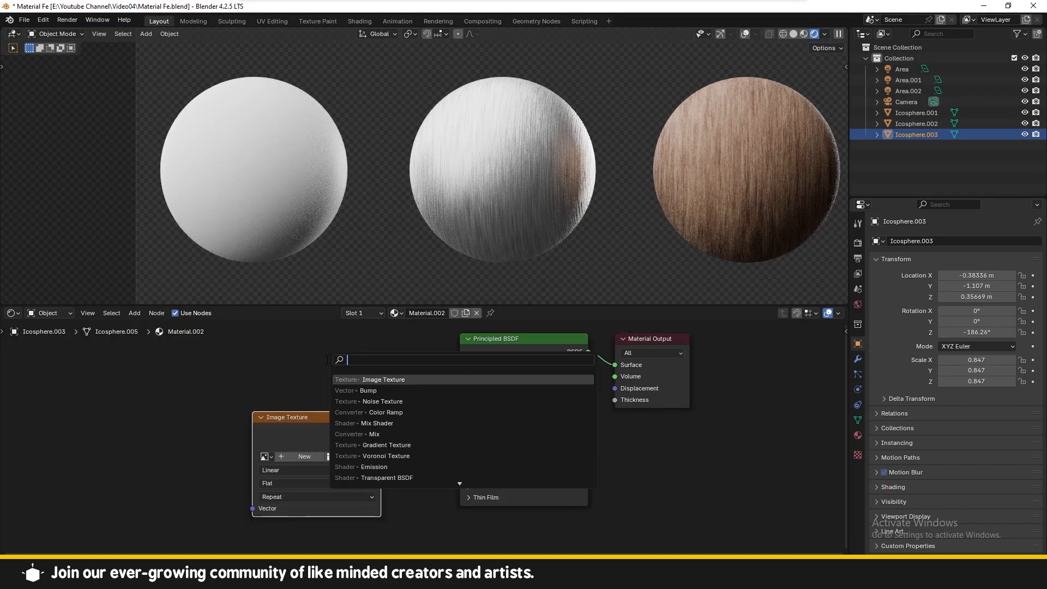
left_click(548, 364)
mouse_move(549, 266)
left_mouse_down()
mouse_move(547, 275)
mouse_move(557, 267)
left_mouse_up()
left_click_drag(507, 375, 585, 375)
scroll(245, 183, "up", 4)
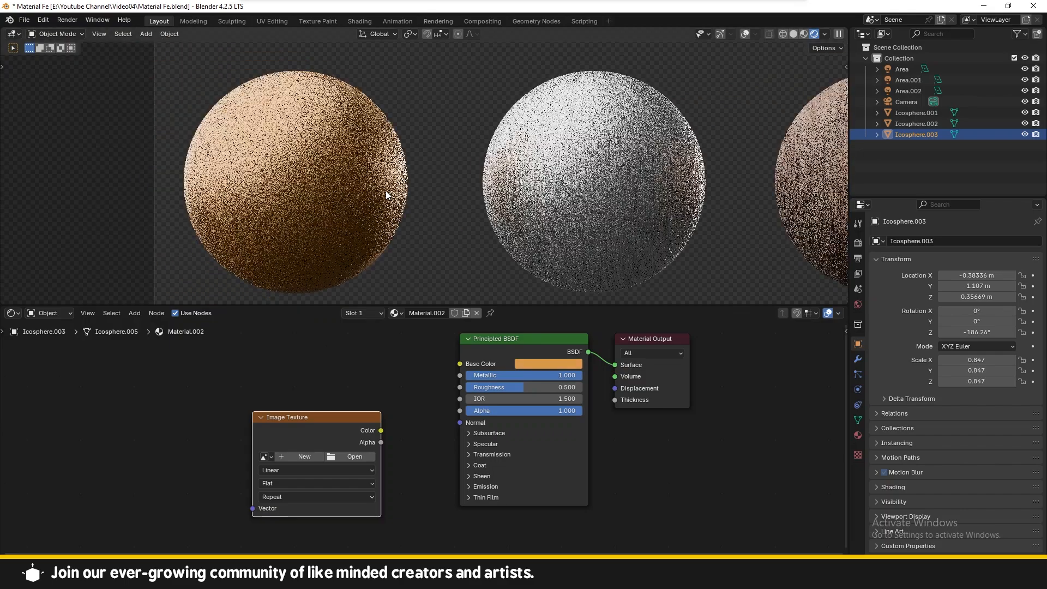
left_click_drag(528, 381, 510, 381)
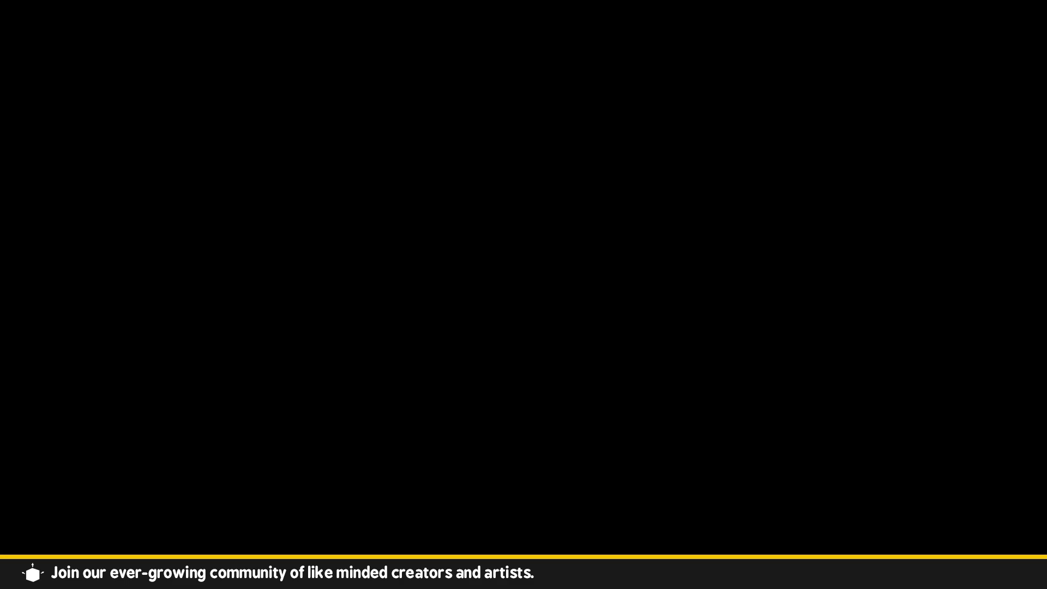
Step: Connect the Image Texture Color output to the Principled BSDF Roughness input
left_click_drag(307, 424, 286, 405)
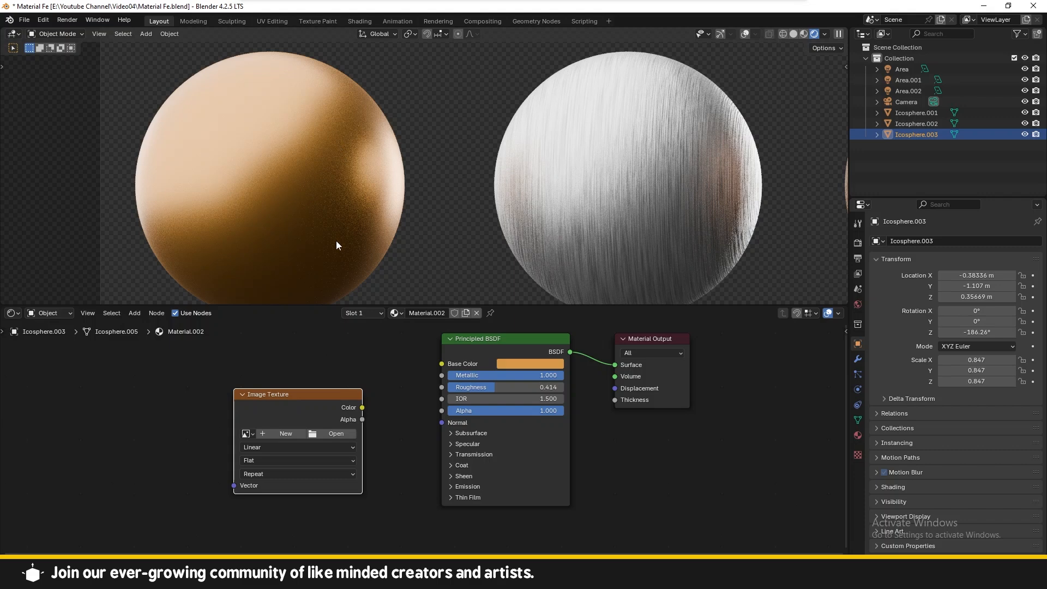
left_click_drag(288, 395, 241, 370)
left_click_drag(315, 383, 387, 383)
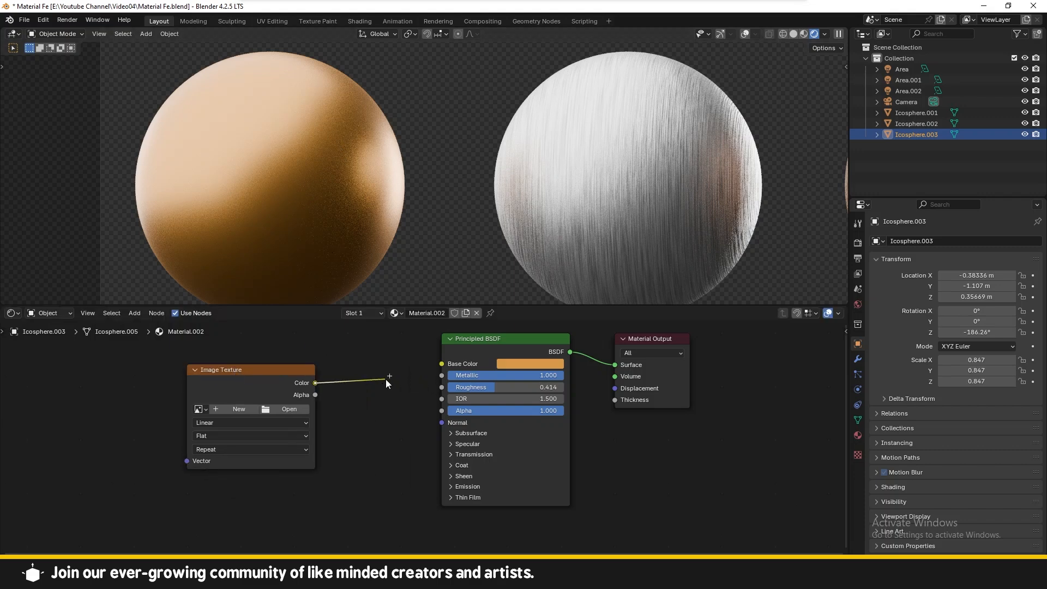
left_click_drag(254, 373, 433, 384)
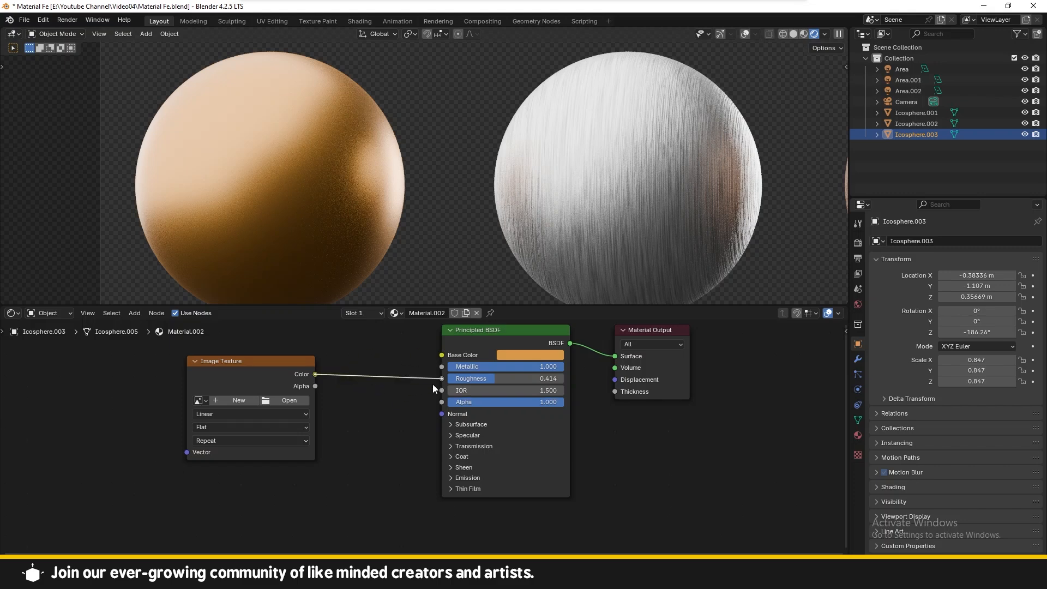
left_click_drag(433, 384, 335, 375)
left_click_drag(444, 368, 443, 377)
middle_click_drag(361, 384, 459, 384)
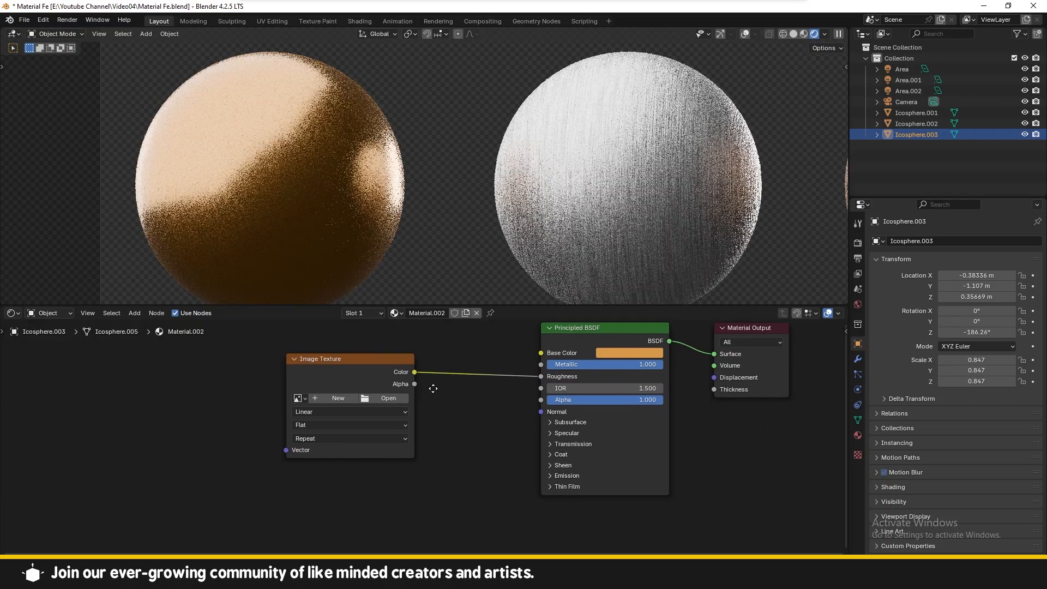
Step: Set the Mapping node's Scale X to 2.9
scroll(395, 397, "up", 2)
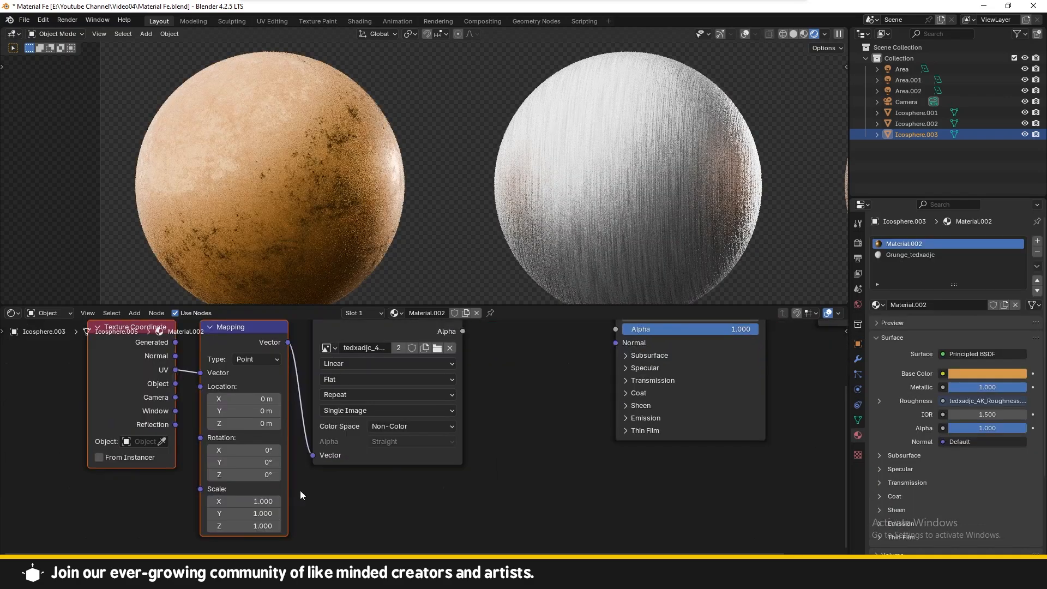
middle_click_drag(307, 499, 312, 487)
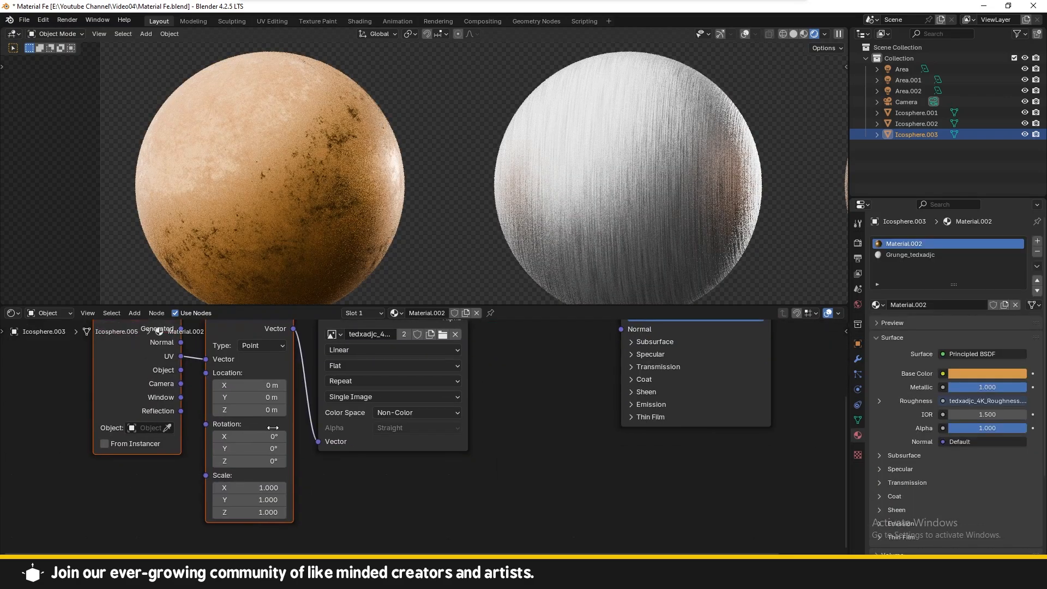
scroll(268, 426, "up", 1)
middle_click_drag(266, 421, 258, 446)
middle_click_drag(247, 488, 259, 440)
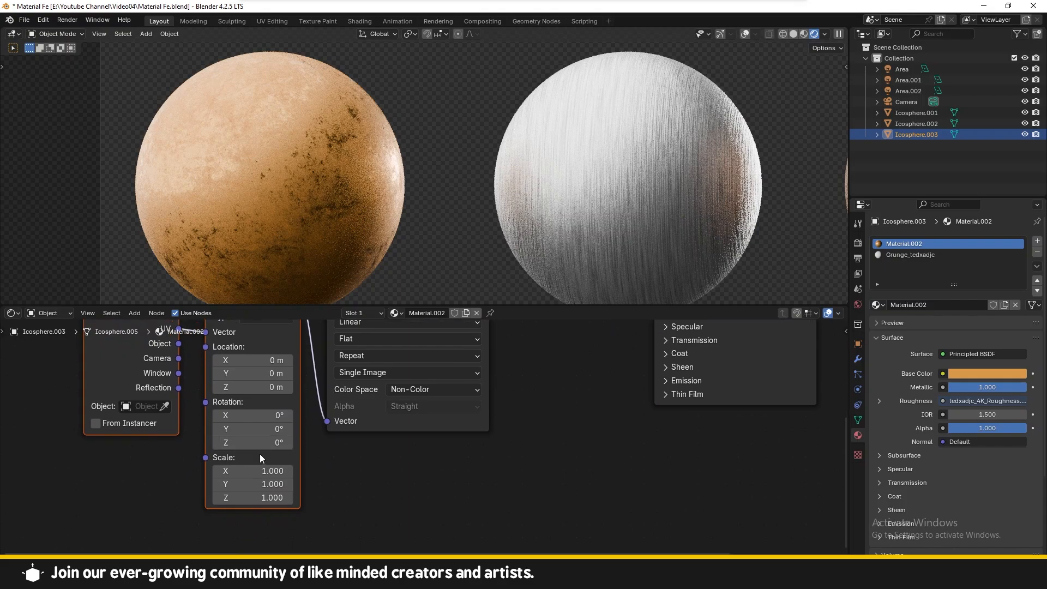
left_click_drag(254, 470, 315, 470)
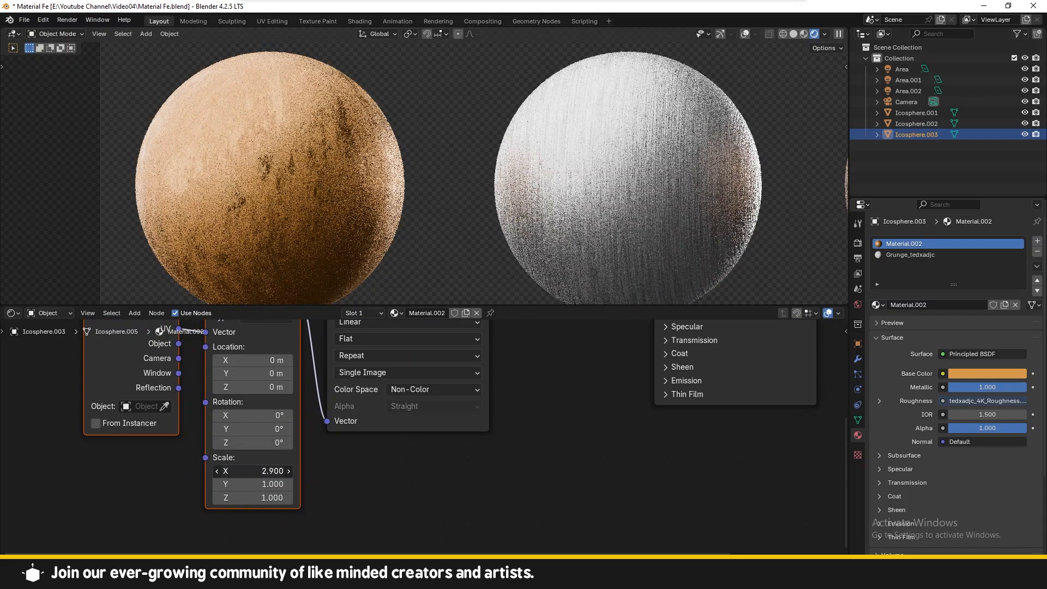
Step: Change the Principled BSDF Base Color to a darker orange with hue 0.082, saturation 0.845, value 0.474
scroll(368, 523, "down", 3)
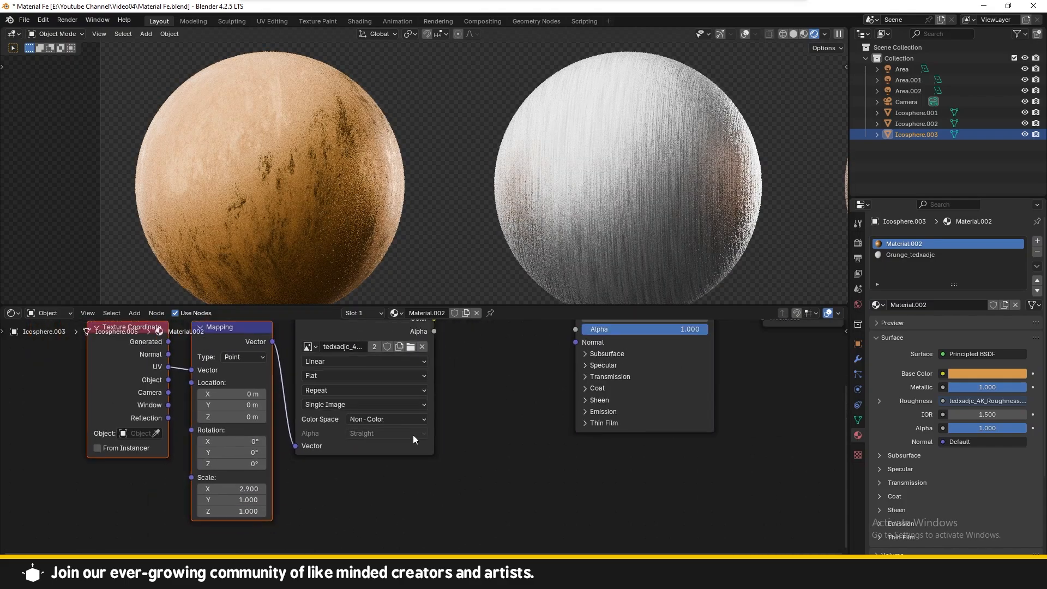
scroll(262, 227, "down", 1)
middle_click_drag(396, 386, 339, 409)
scroll(338, 410, "up", 5)
left_click(499, 371)
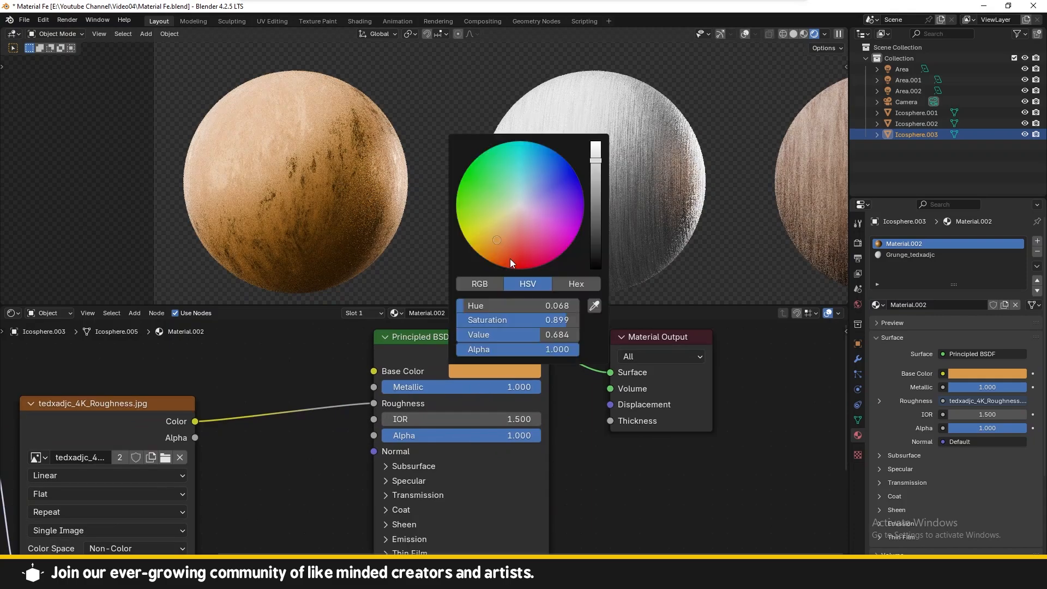
left_click_drag(501, 246, 497, 235)
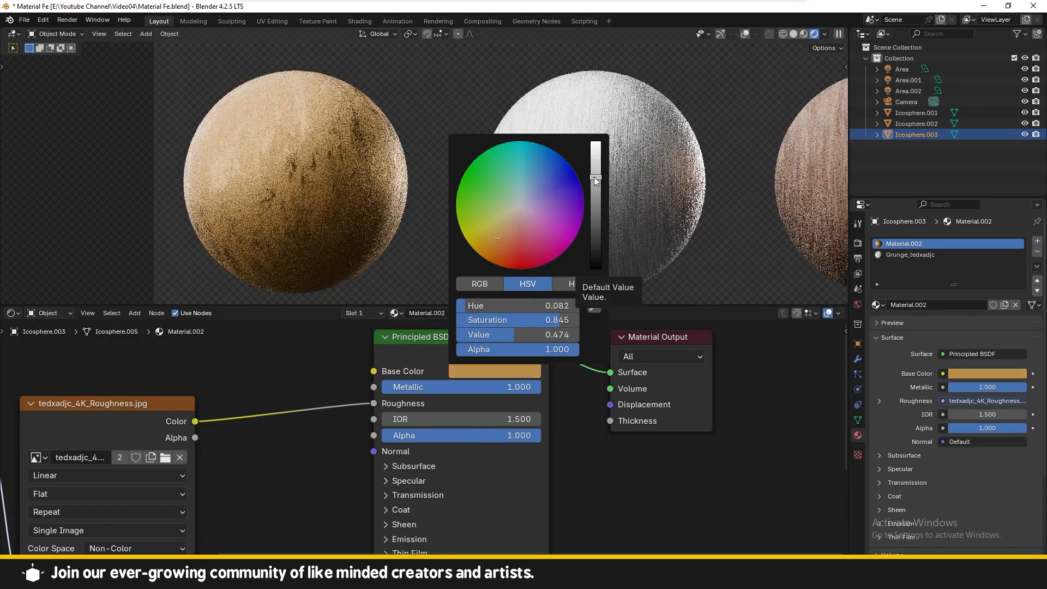
Step: Insert an RGB Curves node between the roughness image and Roughness, moving its curve point to about 0.35, 0.275
key("shift+a")
left_click(272, 373)
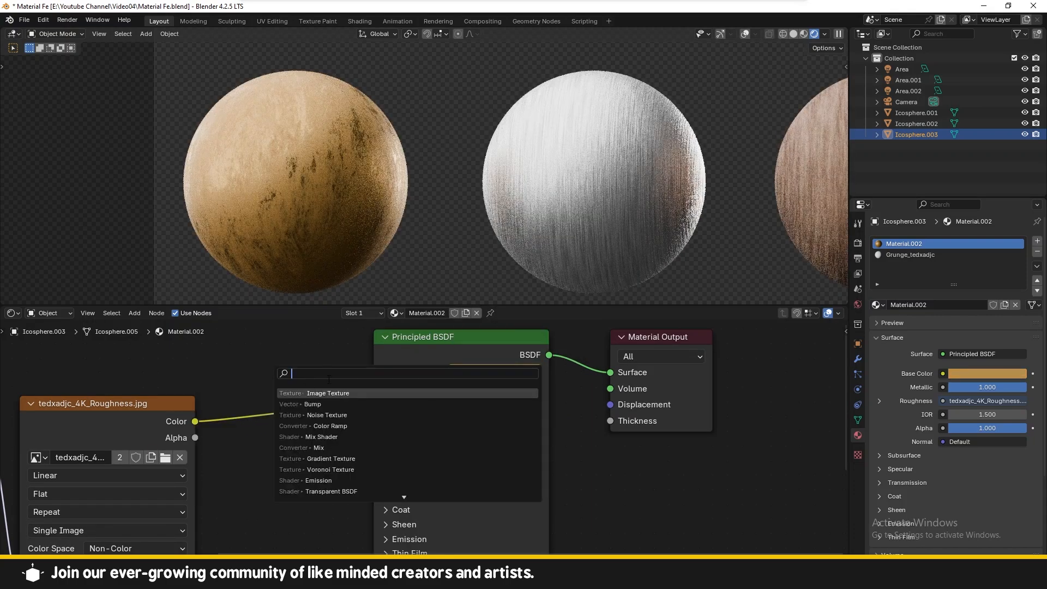
type("c")
key("BackSpace")
type("rgb")
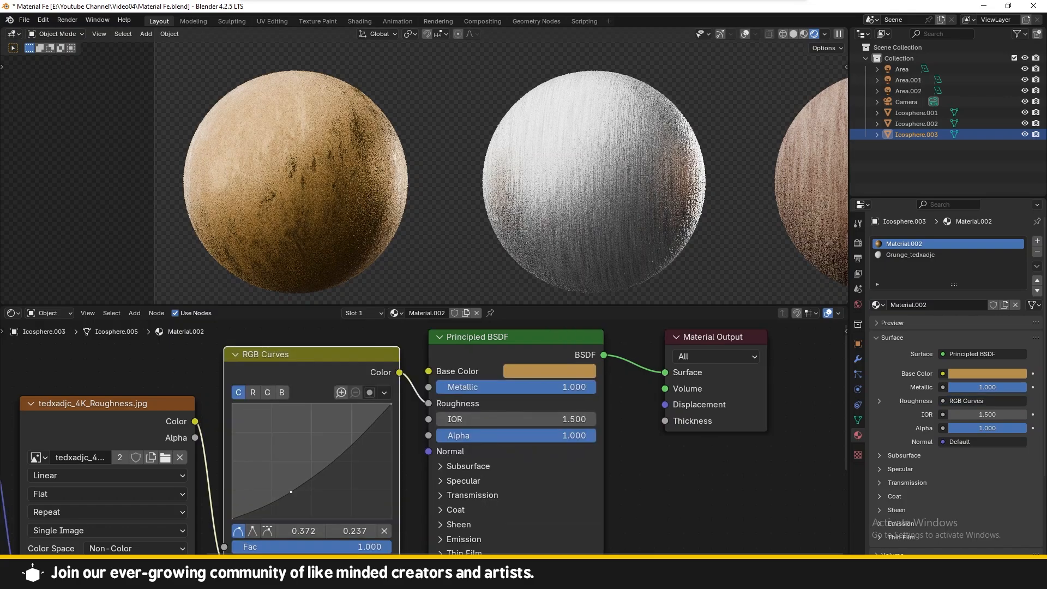
left_click_drag(291, 484, 288, 488)
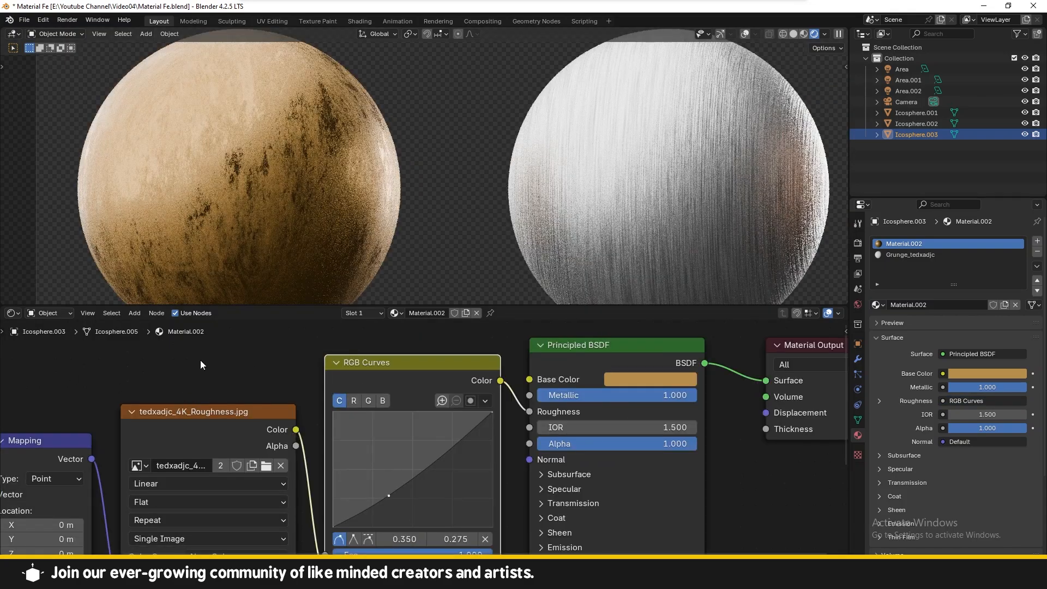
Step: Review each sphere's material node tree in turn
key("Home")
key("Home")
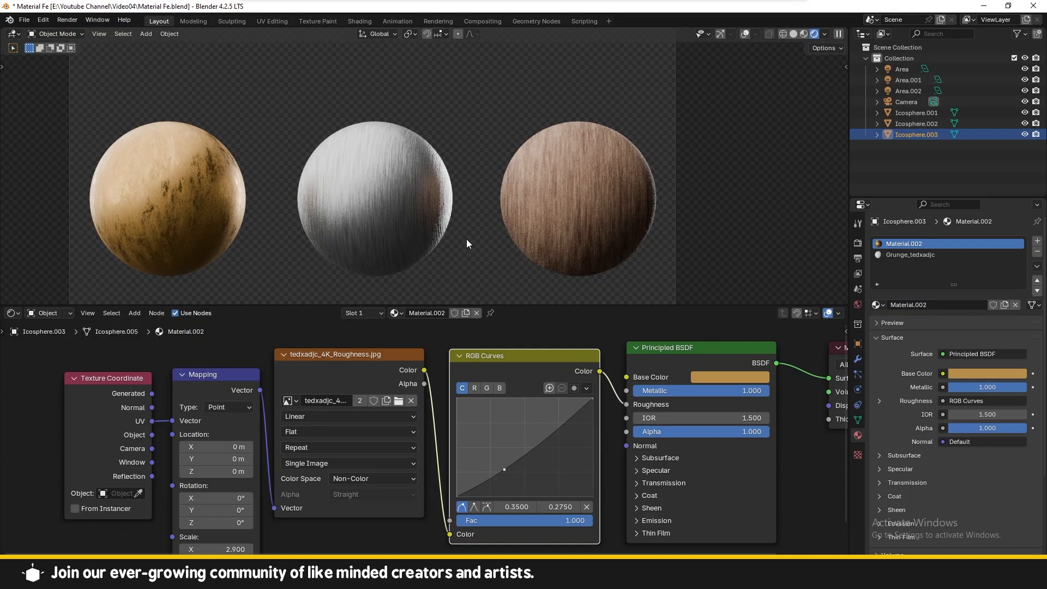
left_click(553, 244)
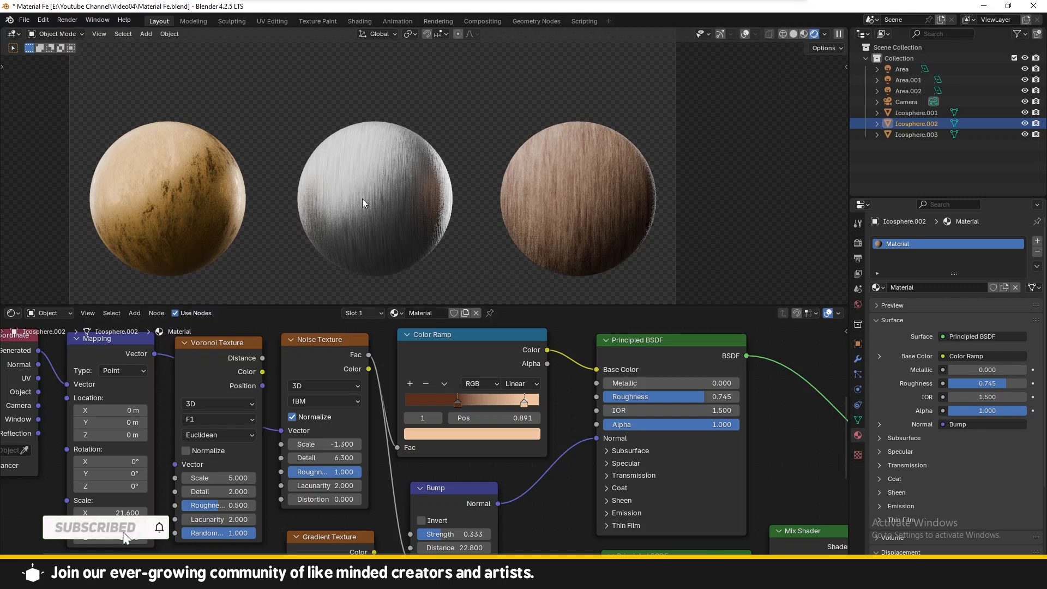
left_click(355, 172)
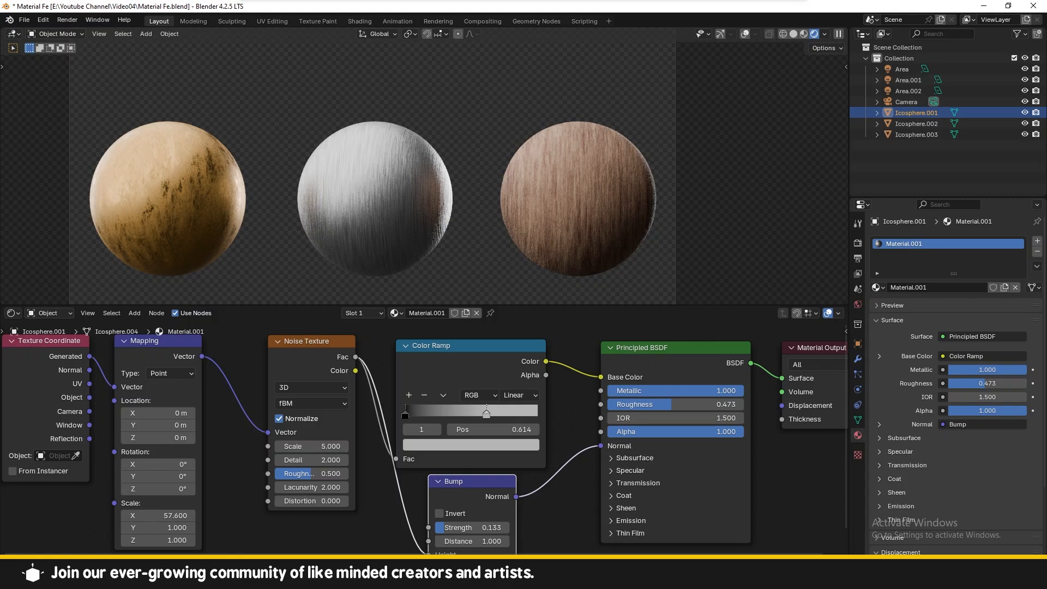
left_click(189, 221)
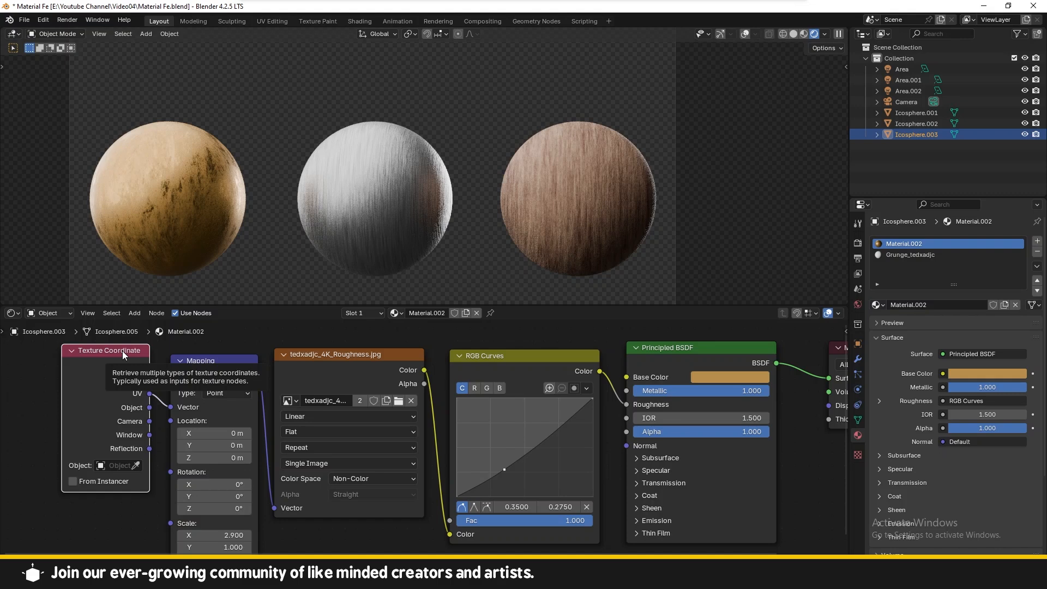
left_click(502, 234)
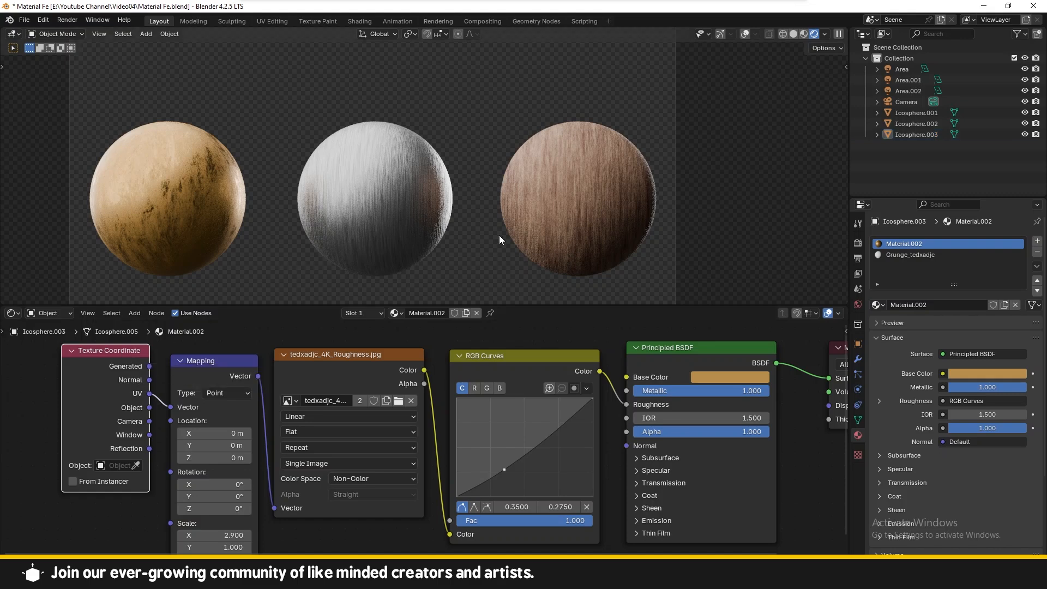
key("Home")
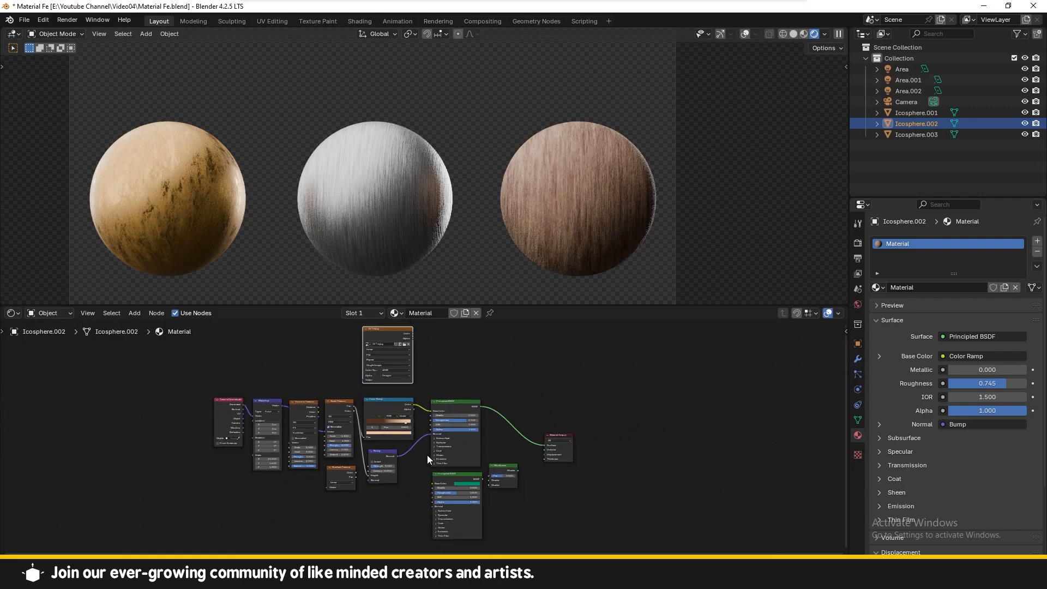